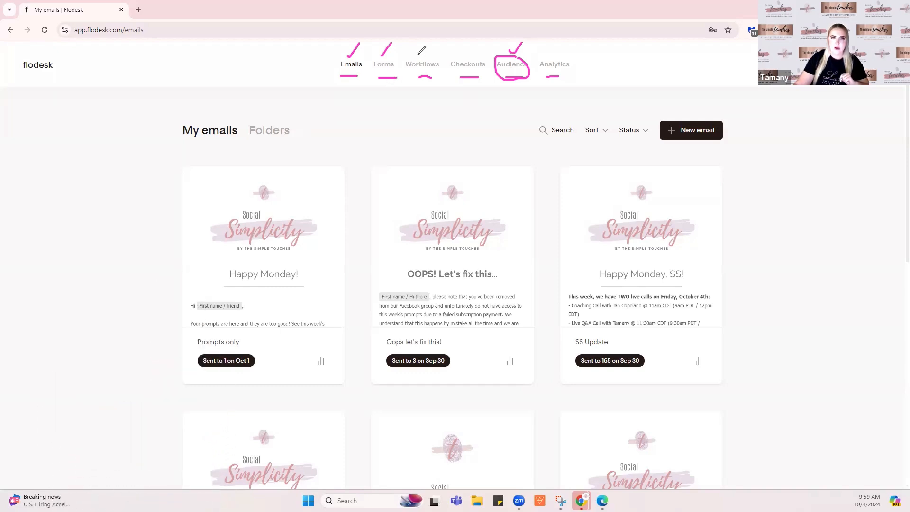
Start a new form from Forms to reach the Link in bio, Popup, Inline and Countdown gallery
drag(417, 51, 426, 45)
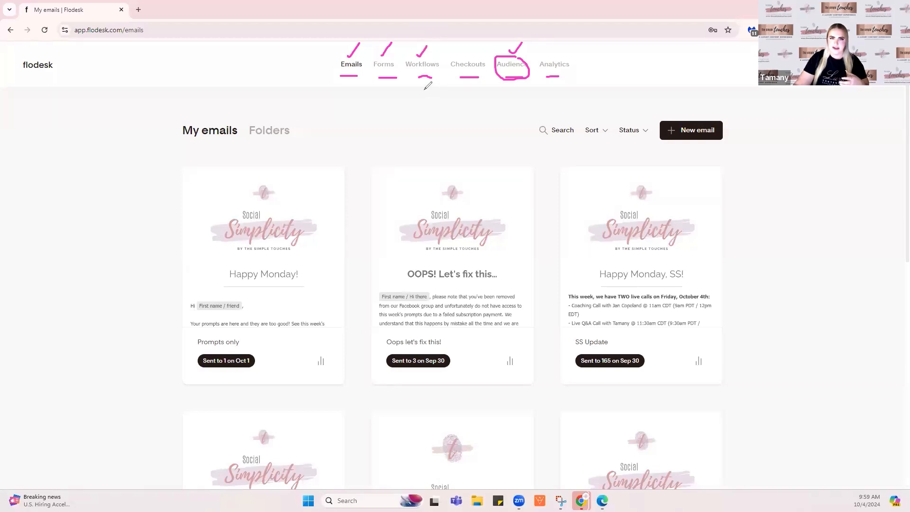
drag(424, 89, 425, 86)
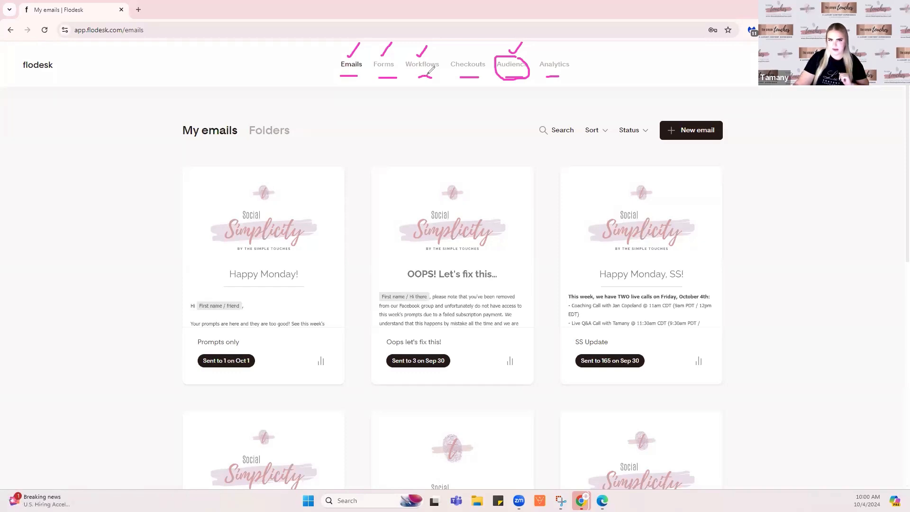
drag(463, 51, 476, 44)
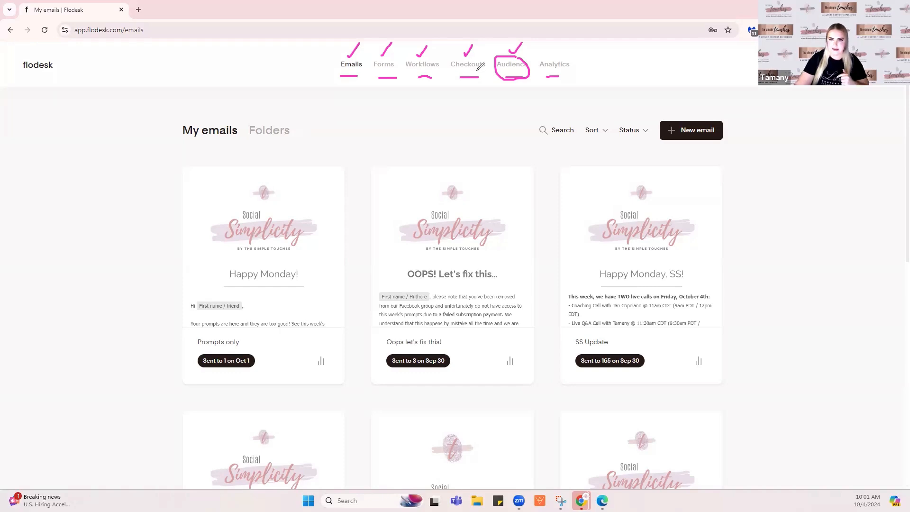
drag(551, 50, 561, 46)
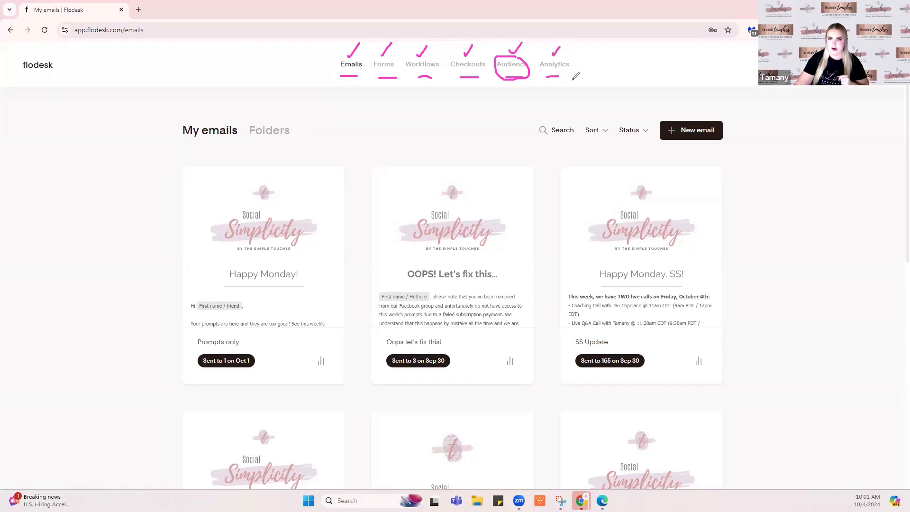
key(Escape)
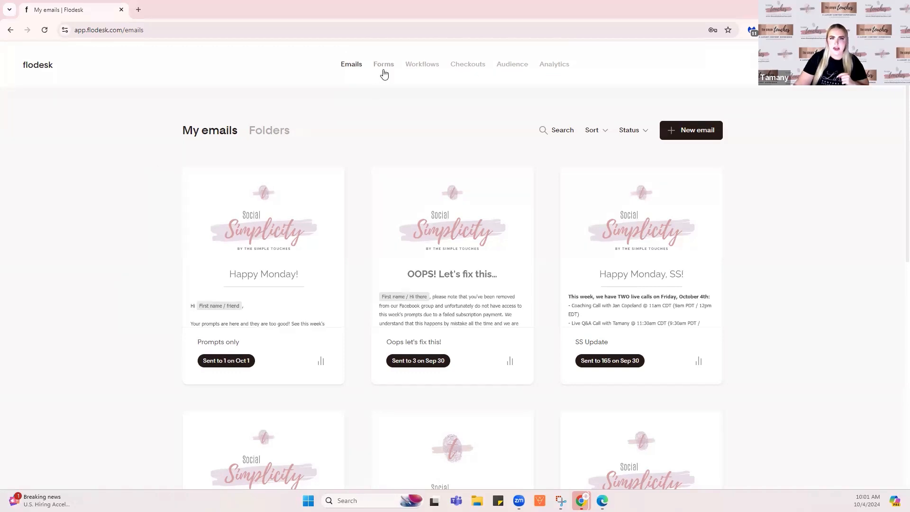
click(384, 71)
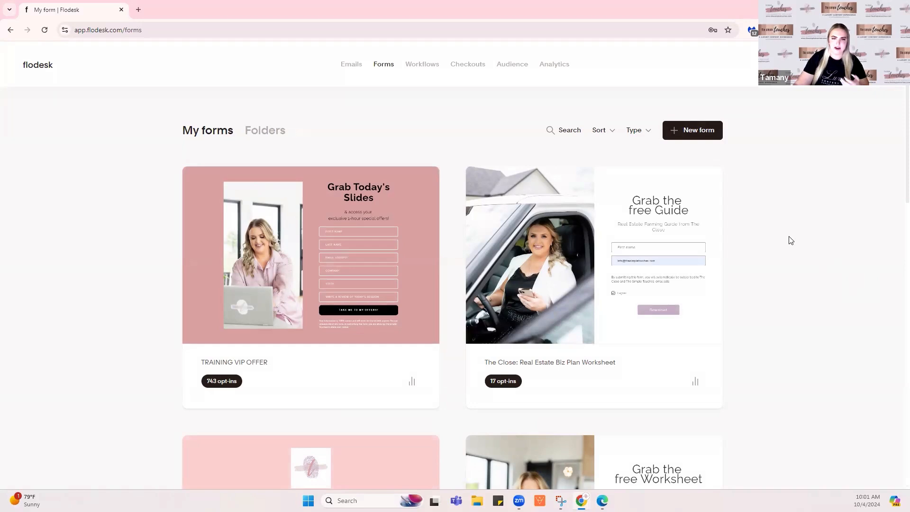
click(704, 135)
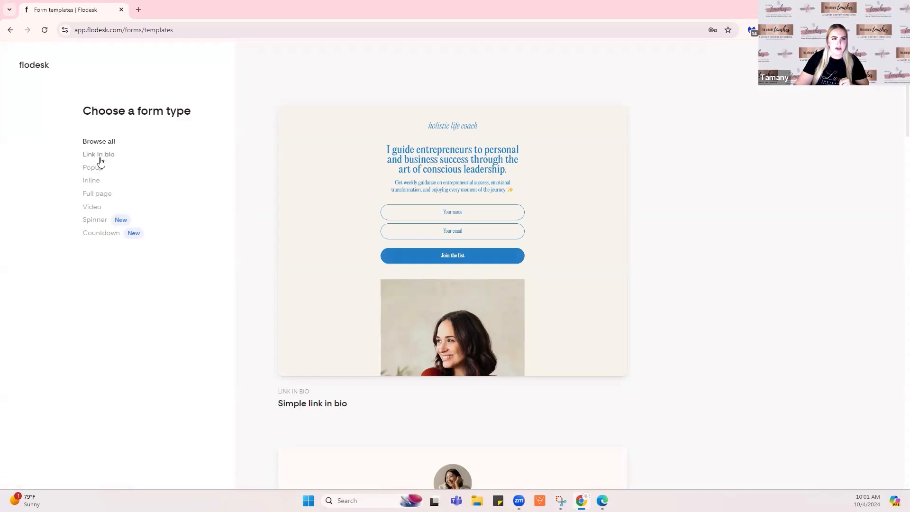
Filter the gallery to Popup and browse its form templates
click(114, 169)
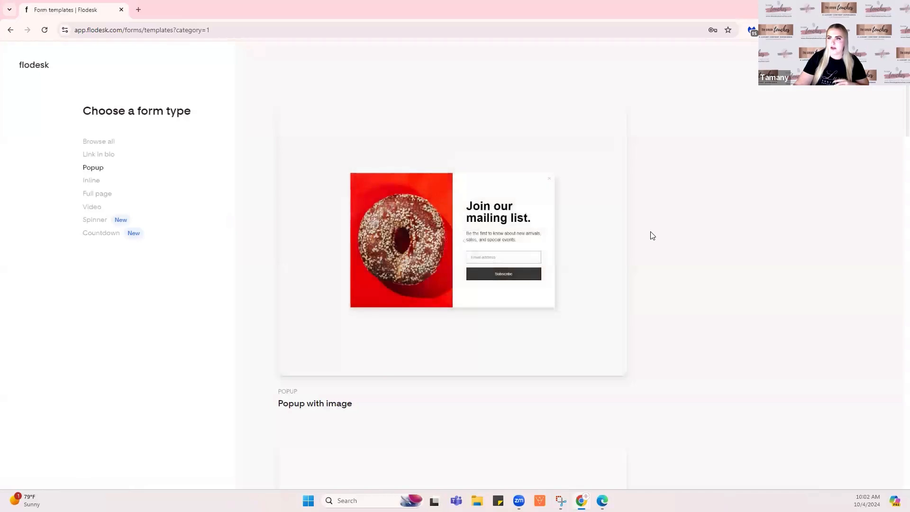
scroll(628, 222, down, 5)
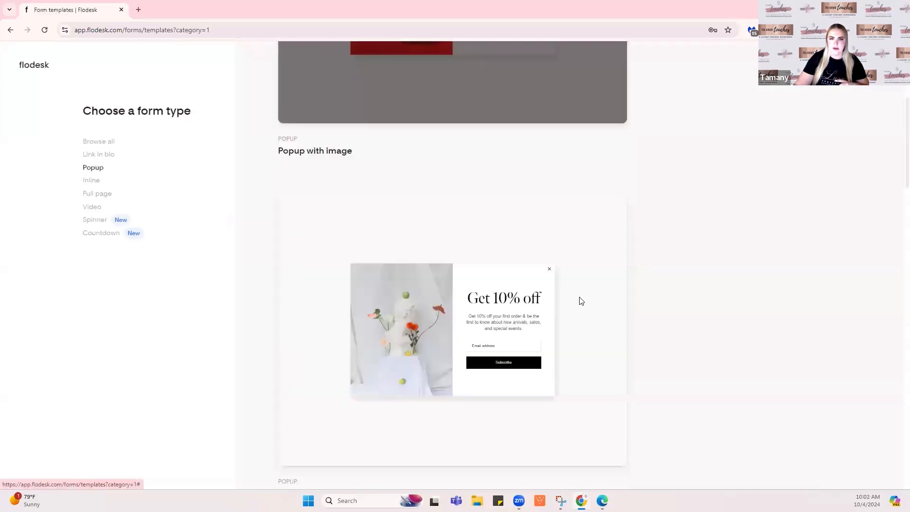
scroll(587, 265, down, 3)
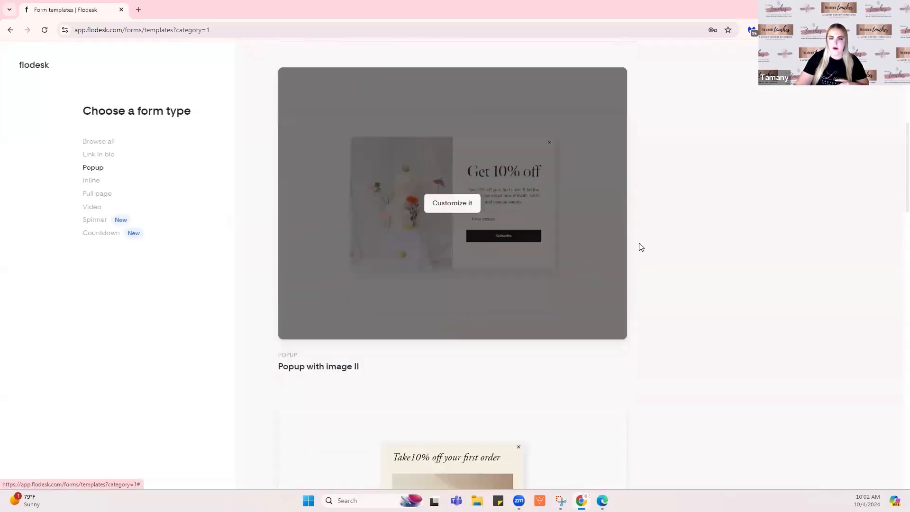
mouse_move(478, 219)
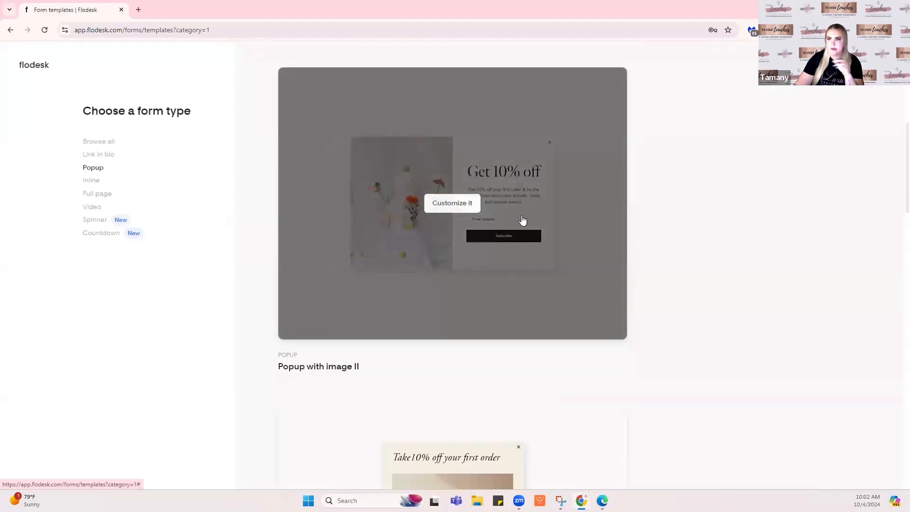
scroll(589, 226, up, 5)
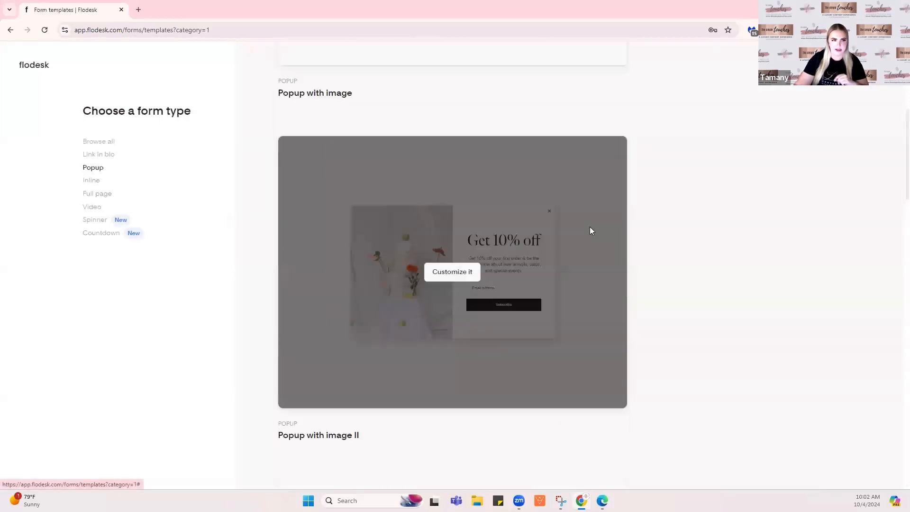
Switch to the Inline category and look through its templates
click(90, 181)
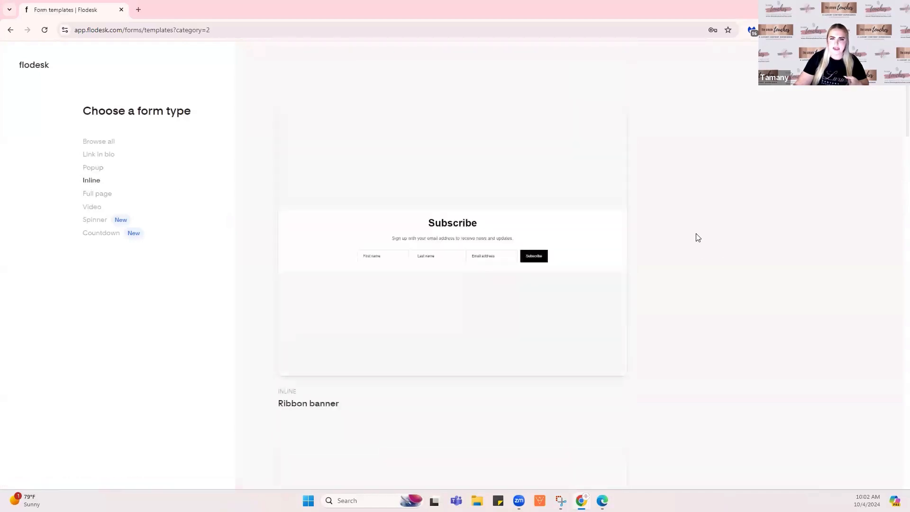
mouse_move(407, 218)
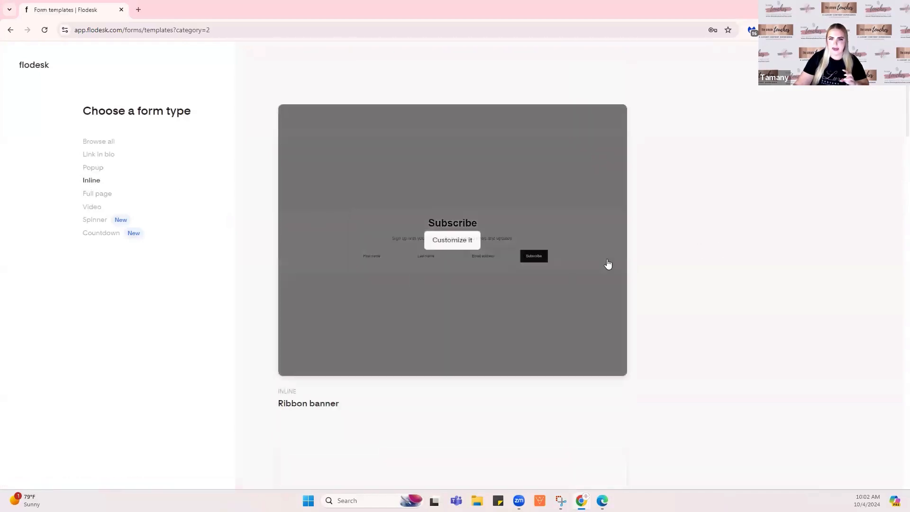
scroll(605, 261, down, 5)
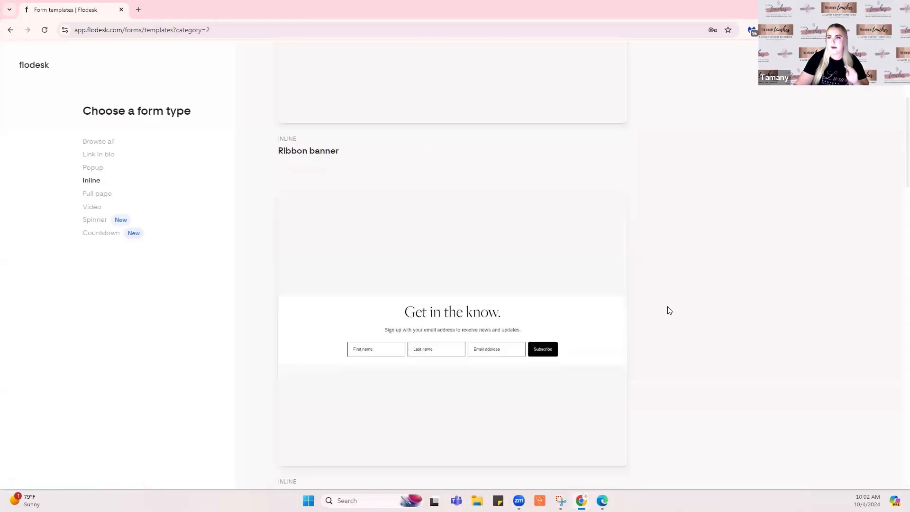
scroll(669, 308, up, 5)
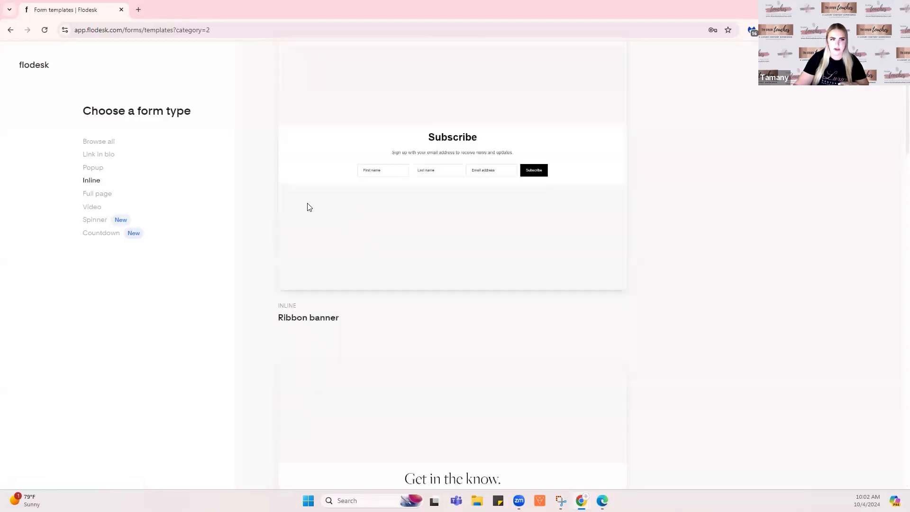
Show the Full page templates and scroll through Full page with image to image IV
click(96, 195)
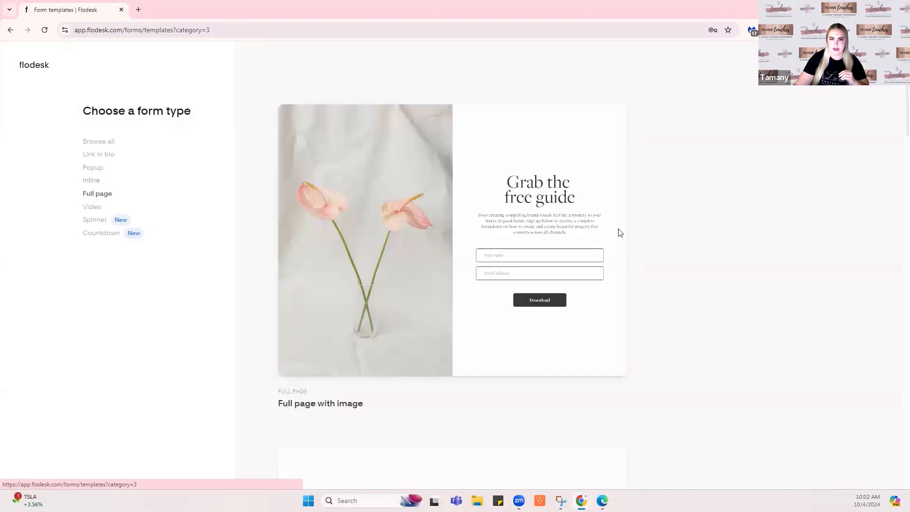
scroll(654, 231, down, 5)
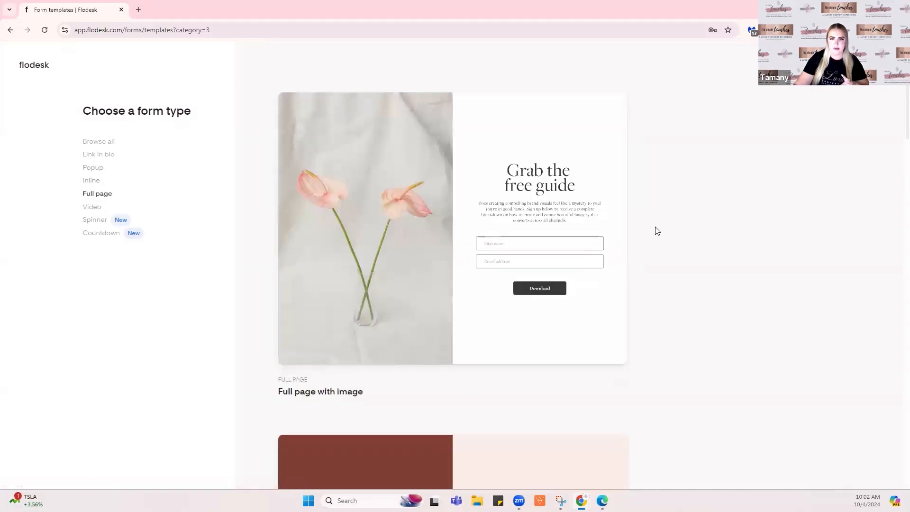
scroll(659, 231, down, 8)
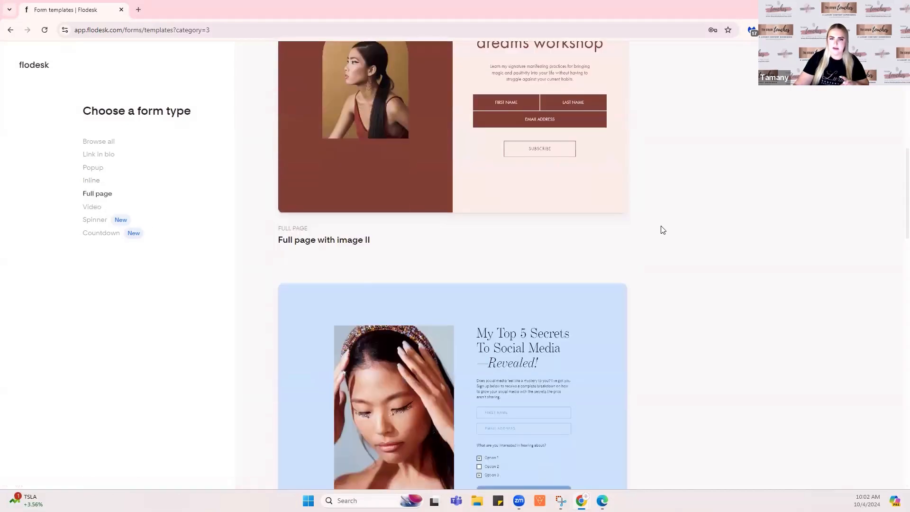
scroll(662, 228, down, 8)
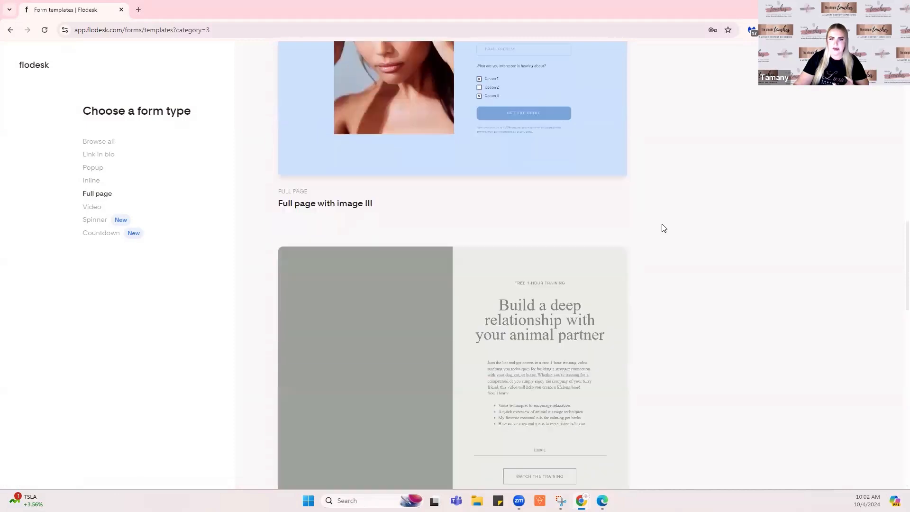
Filter to the Video form templates and browse them
click(90, 210)
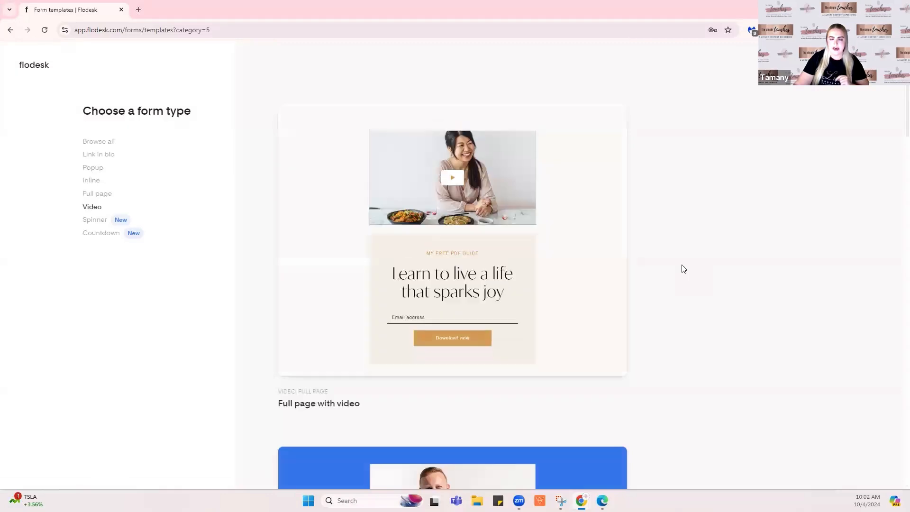
scroll(684, 266, down, 8)
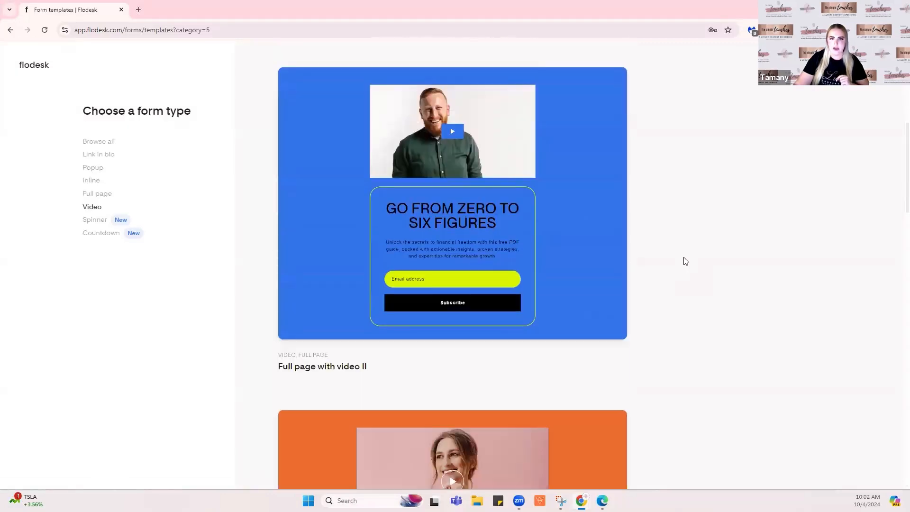
scroll(685, 261, down, 3)
scroll(686, 262, down, 3)
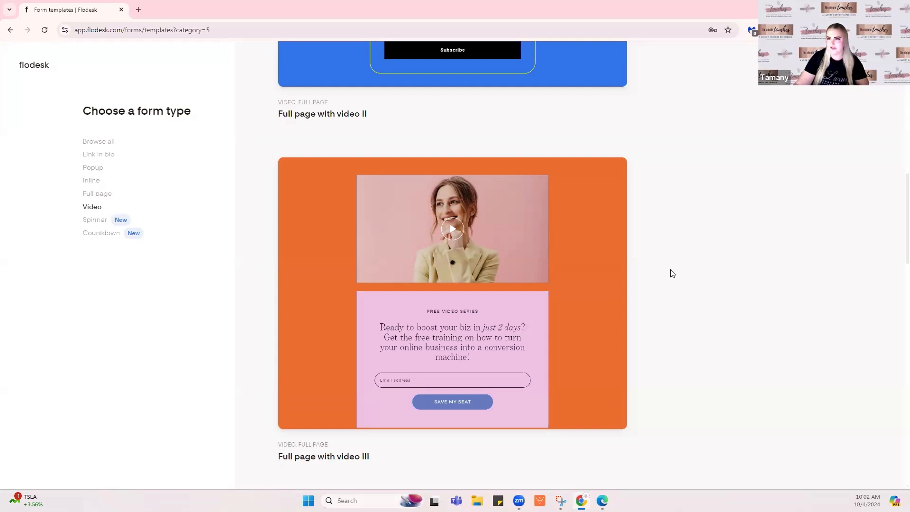
scroll(671, 273, up, 13)
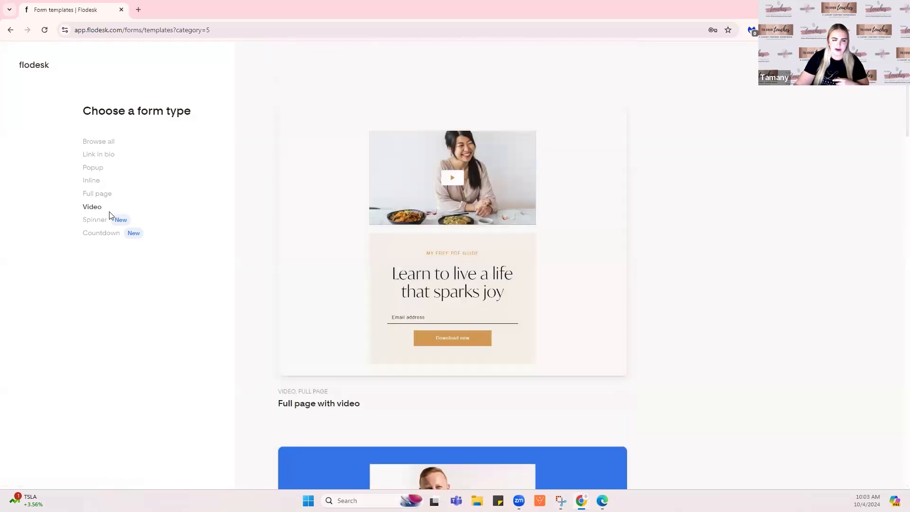
Scroll through the Spinner templates down to the dark free how-to guide design
click(108, 220)
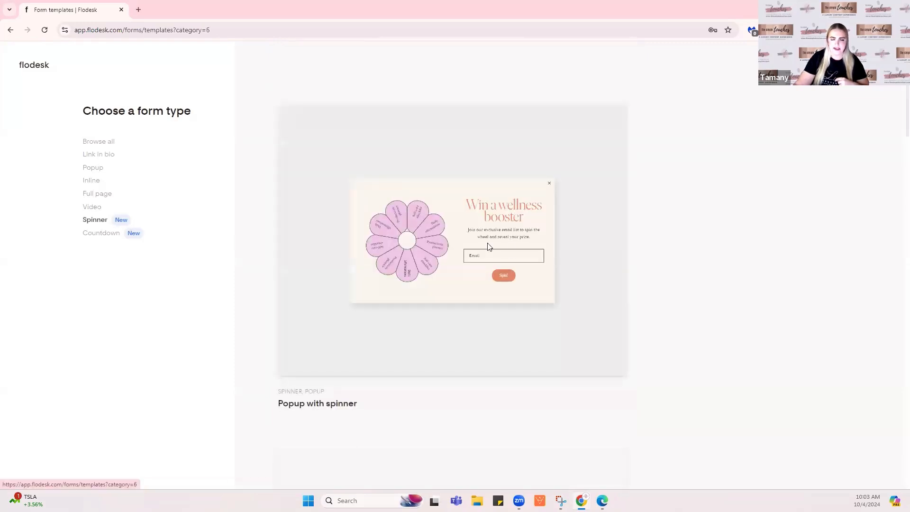
scroll(672, 260, down, 8)
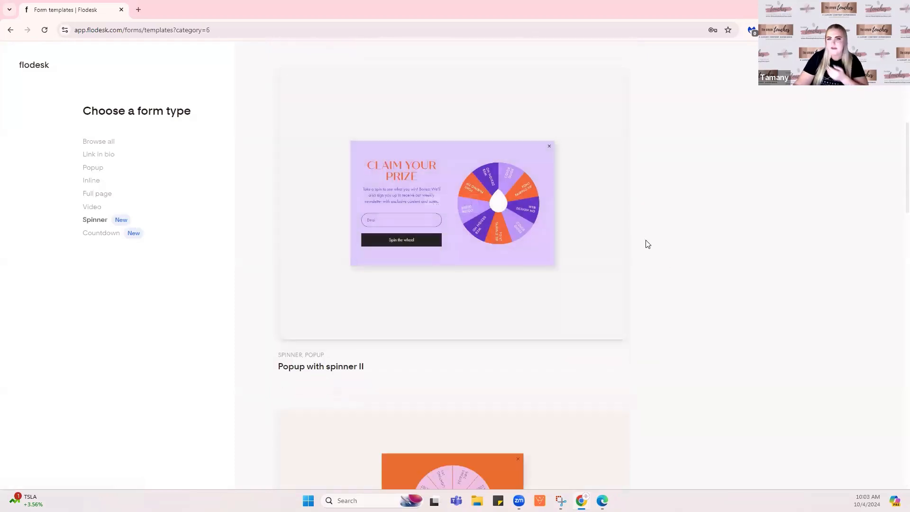
scroll(656, 242, down, 5)
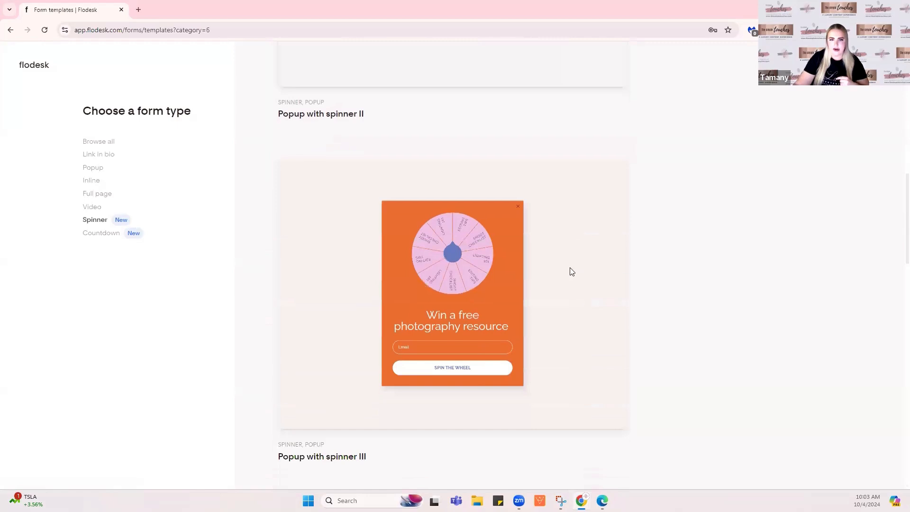
mouse_move(437, 265)
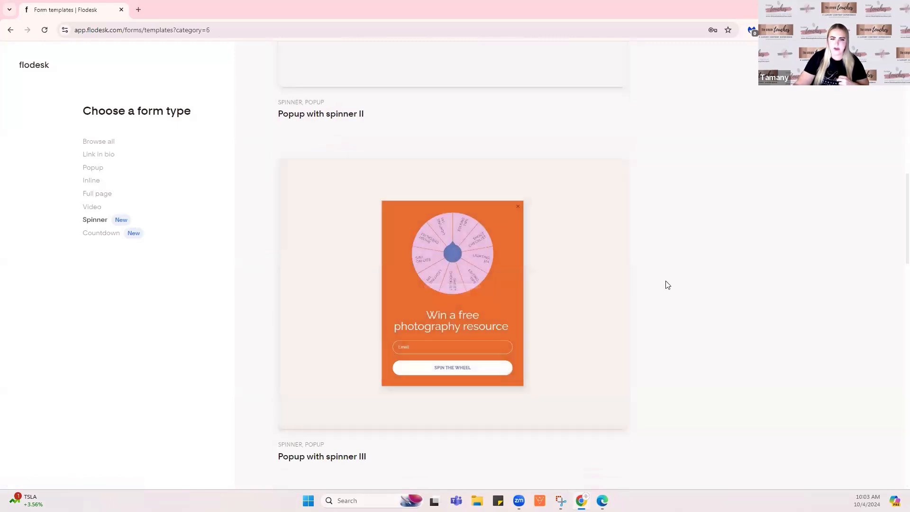
scroll(669, 279, down, 3)
scroll(671, 275, down, 3)
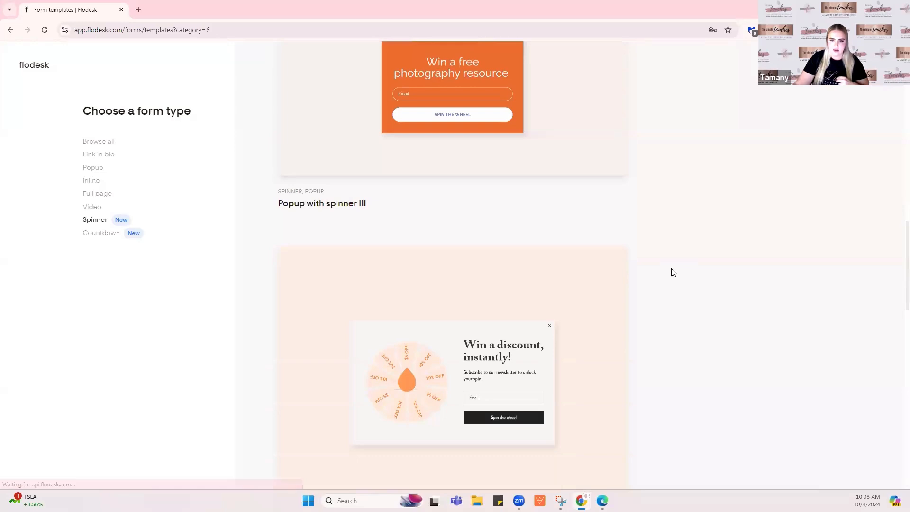
scroll(673, 271, down, 3)
scroll(673, 272, down, 3)
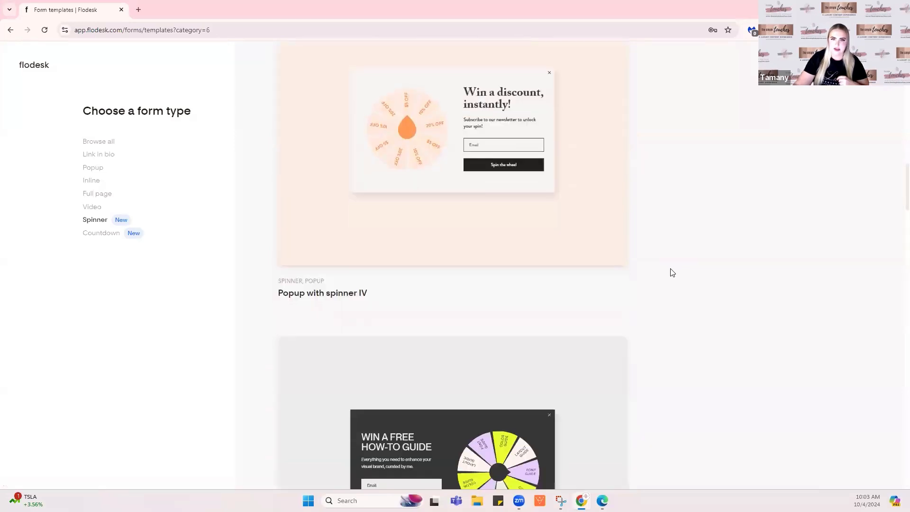
scroll(670, 270, down, 3)
Show the Countdown templates and scroll to Full page with countdown V, the 'NYC, we're OTW' design
click(97, 233)
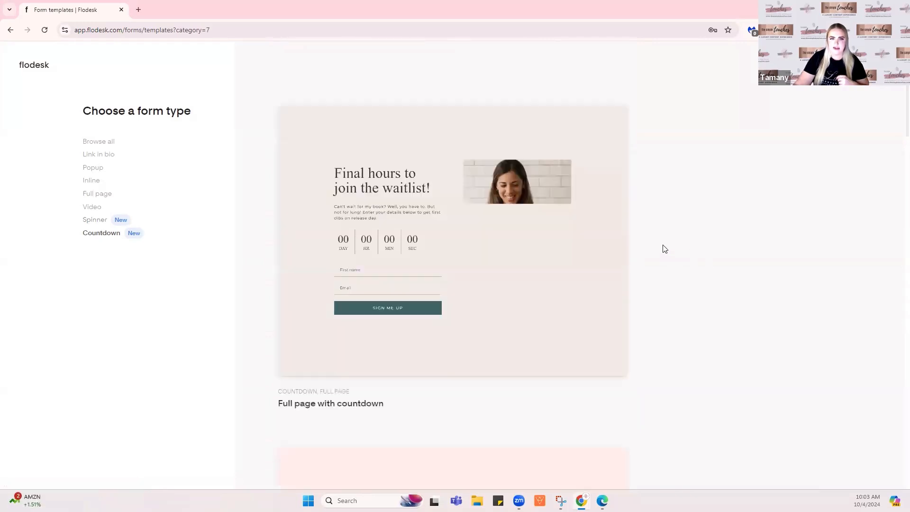
scroll(652, 230, down, 3)
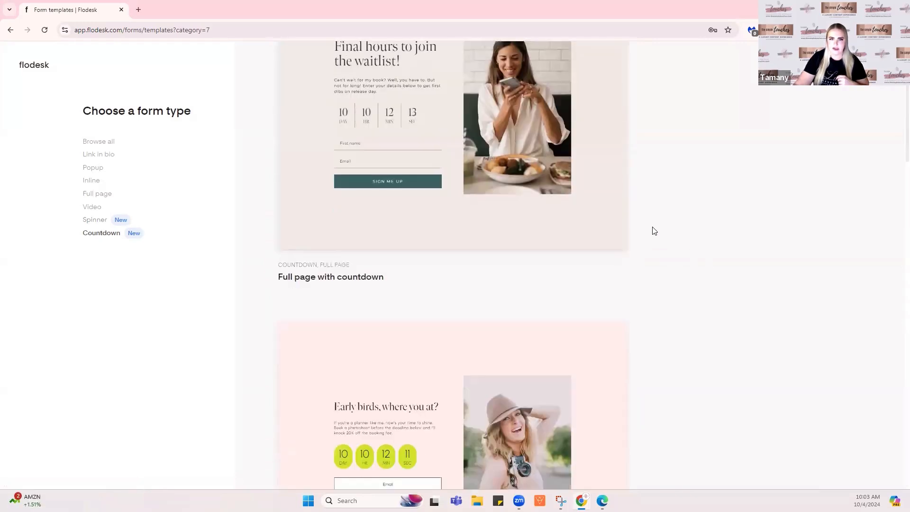
scroll(654, 231, down, 5)
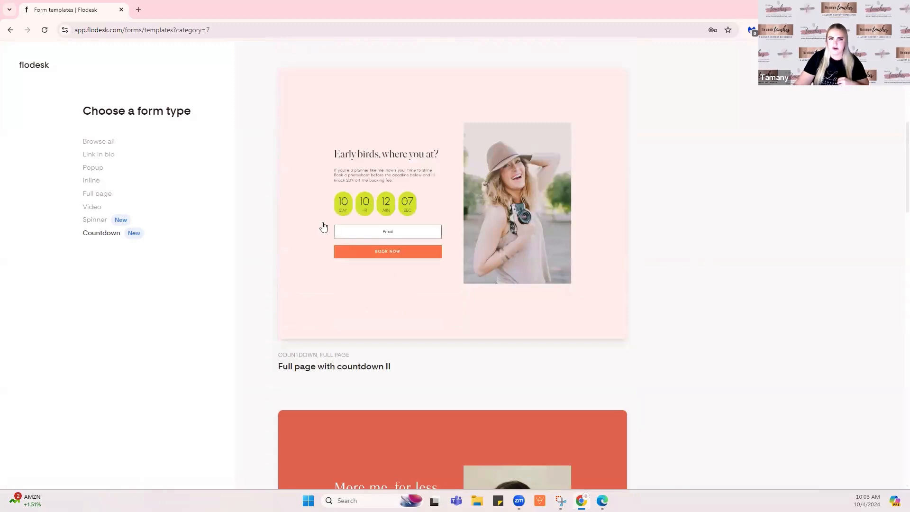
mouse_move(346, 211)
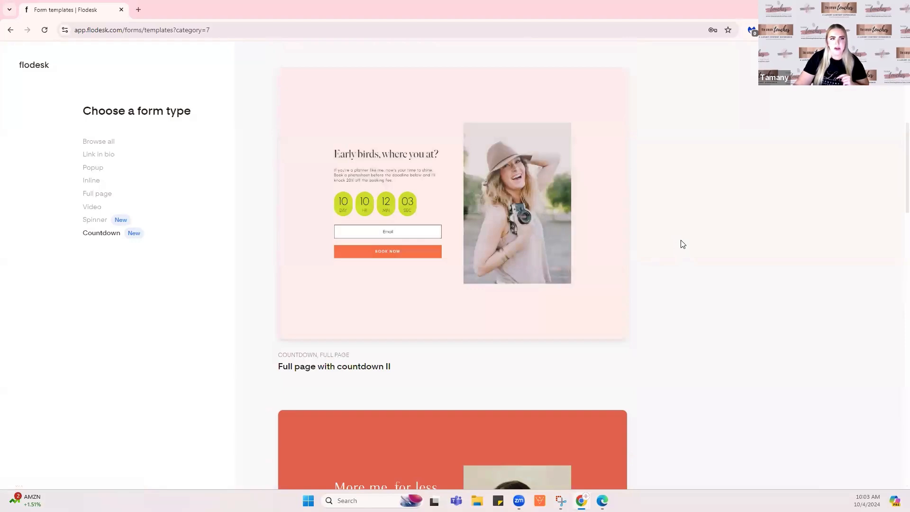
scroll(684, 240, up, 5)
scroll(687, 240, down, 4)
scroll(687, 240, down, 13)
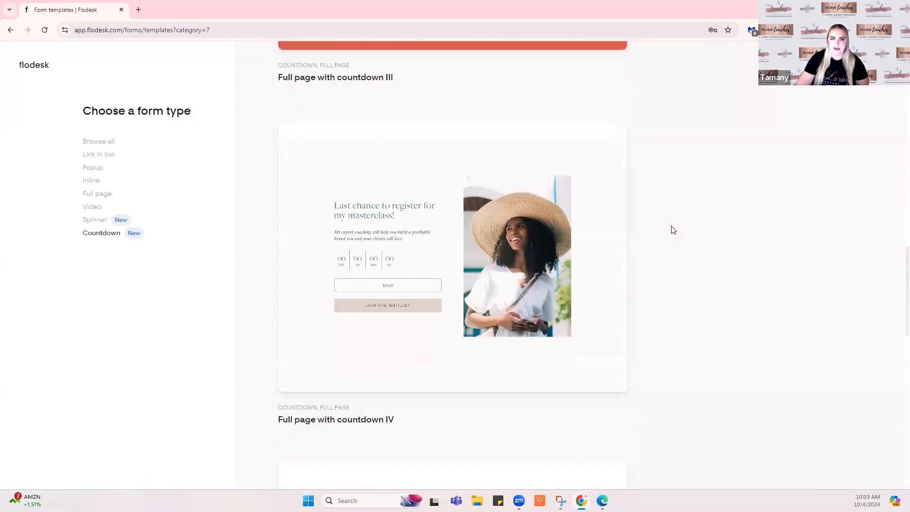
scroll(671, 230, up, 3)
scroll(679, 232, down, 9)
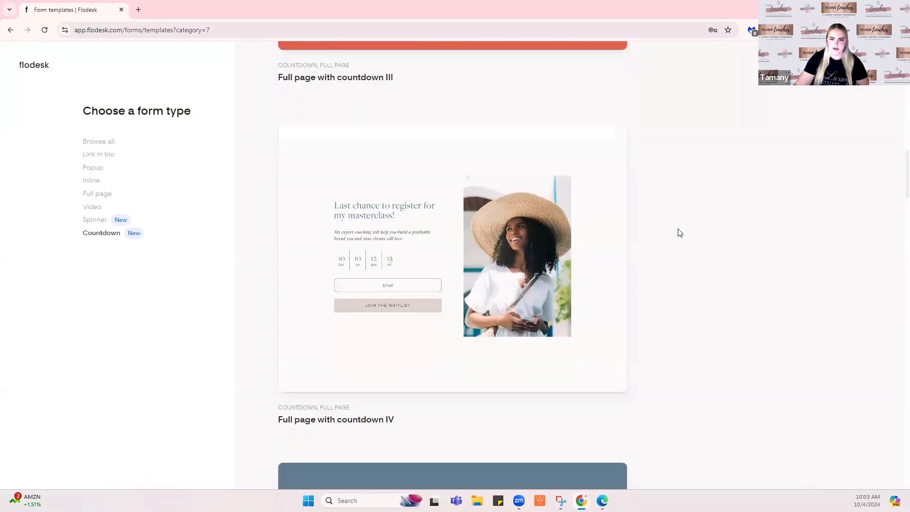
scroll(690, 225, down, 3)
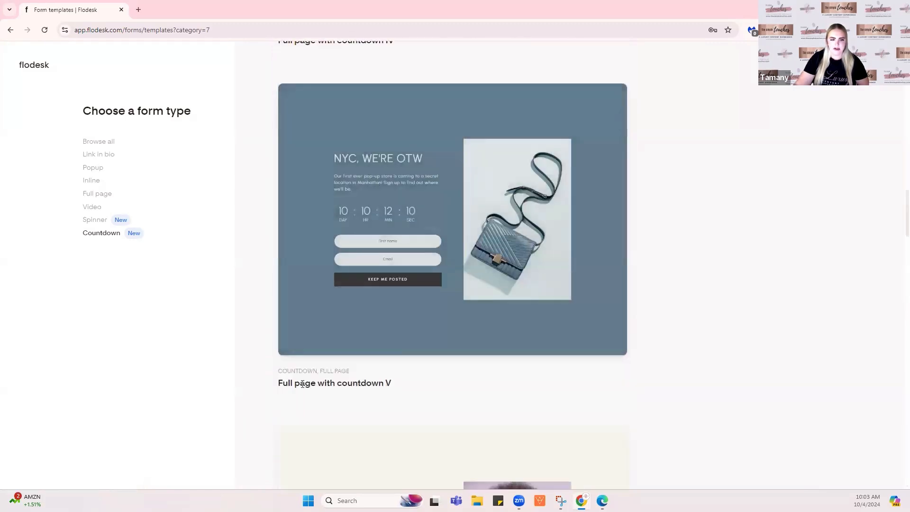
mouse_move(383, 384)
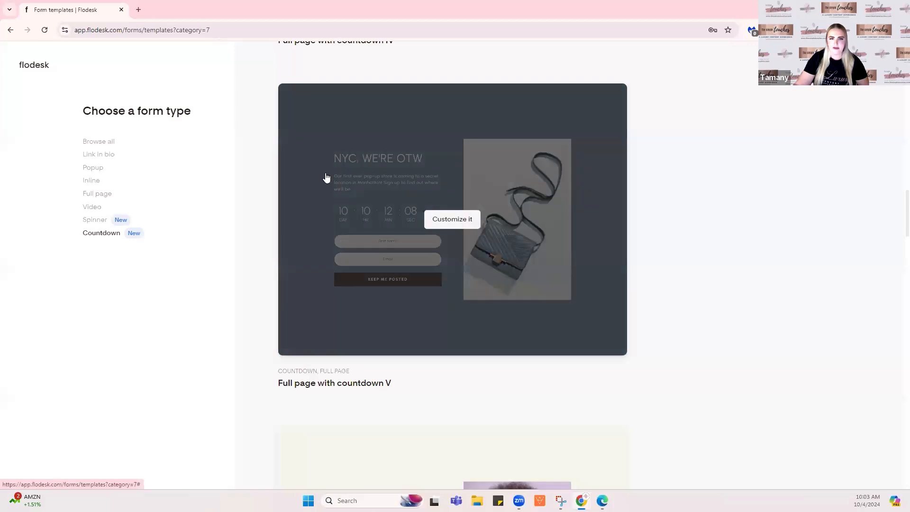
Customize Full page with countdown V and assign it the New Services & Offers segment
click(463, 222)
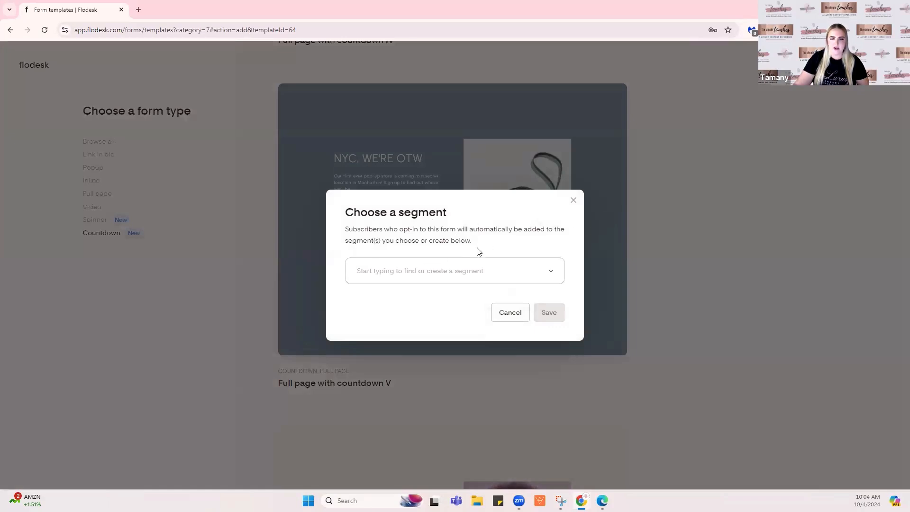
click(490, 270)
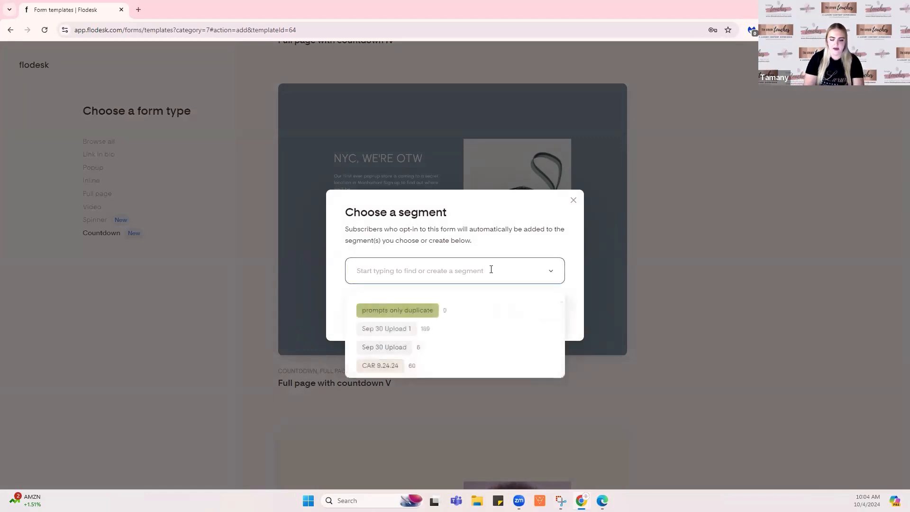
text(NEW)
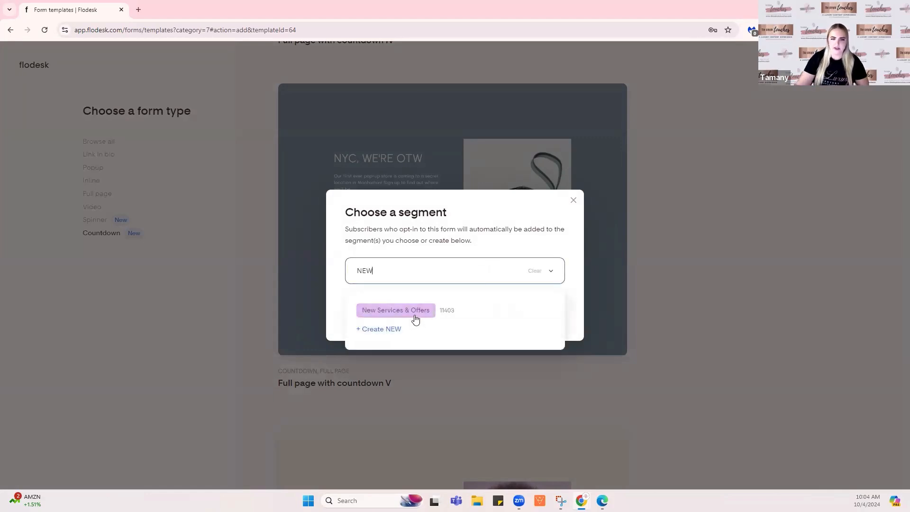
click(415, 311)
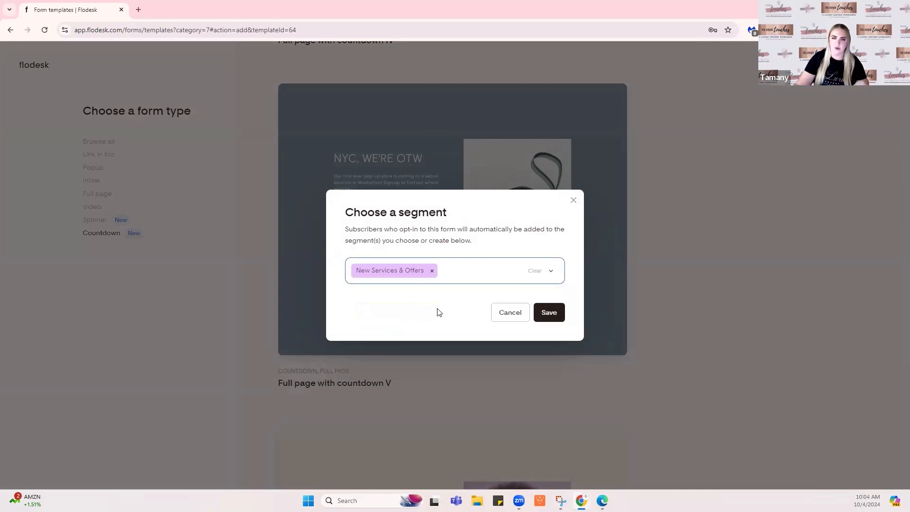
click(553, 314)
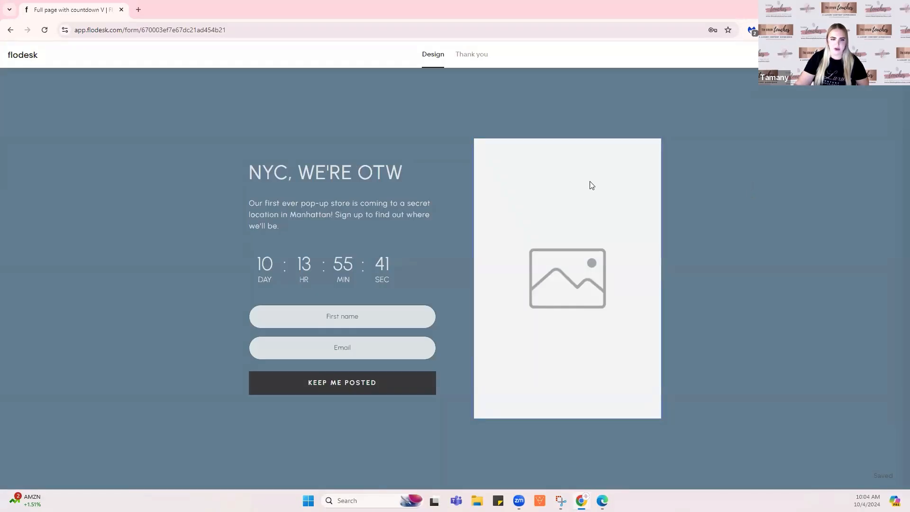
Change the form background from #617C8F to mauve and upload a two-women photo into the image block
click(430, 104)
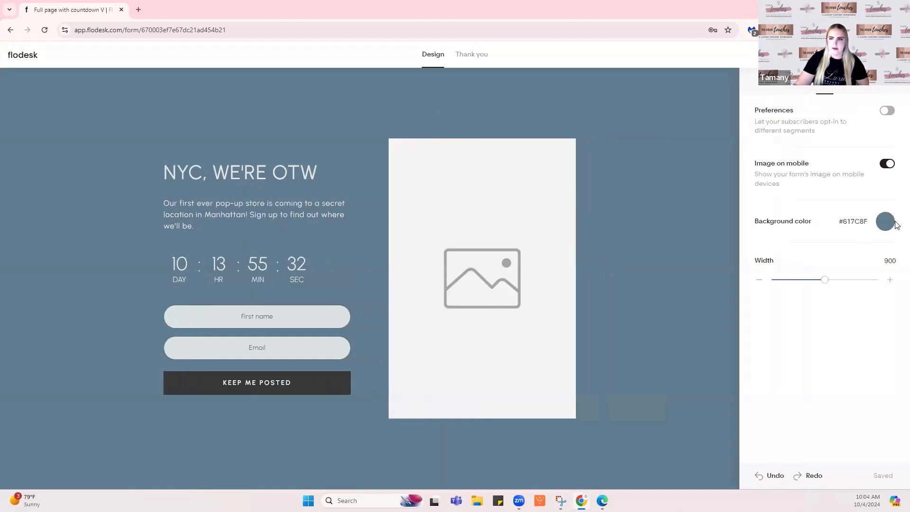
click(876, 225)
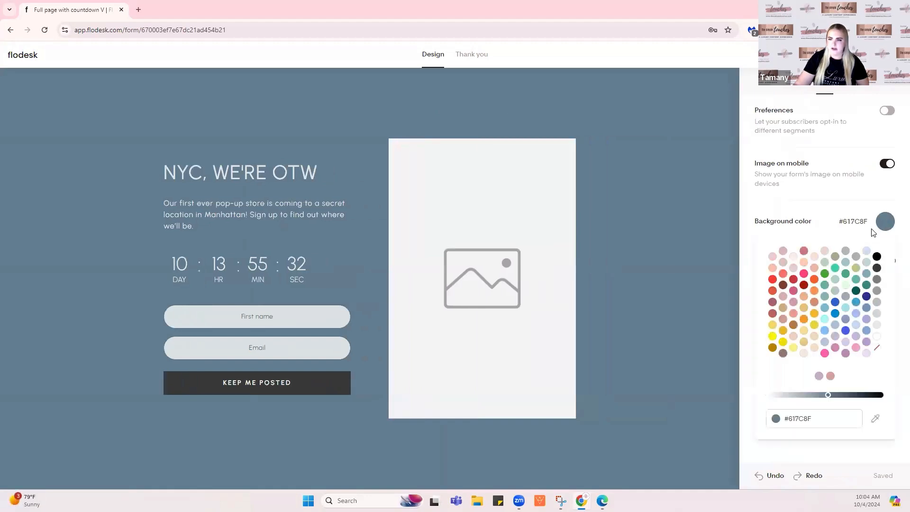
click(820, 377)
click(499, 239)
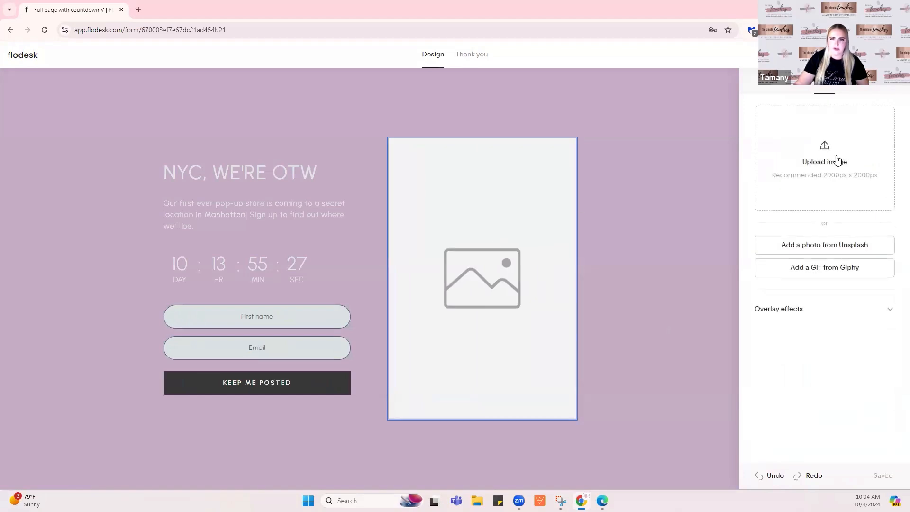
click(837, 163)
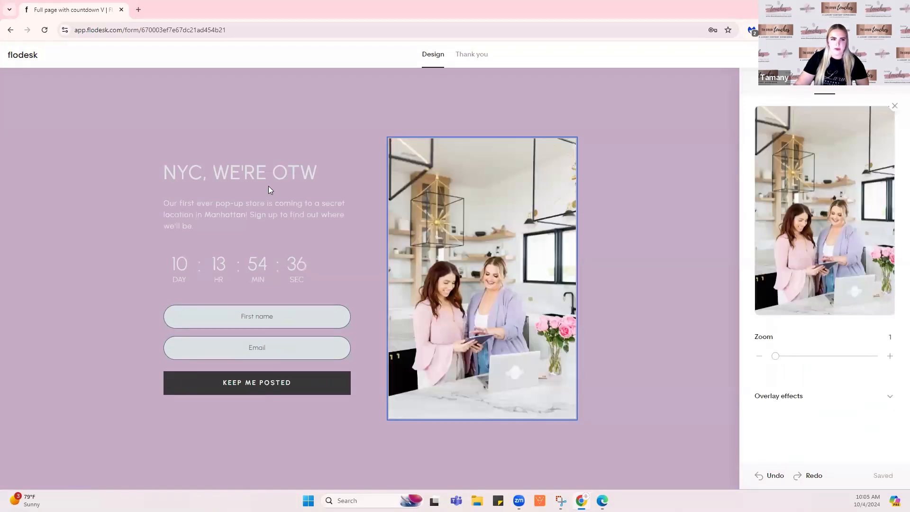
Replace the 'NYC, WE'RE OTW' heading with 'GRAB MY FREE SACRAMENTO SPA GUIDE', centre-aligned
click(268, 186)
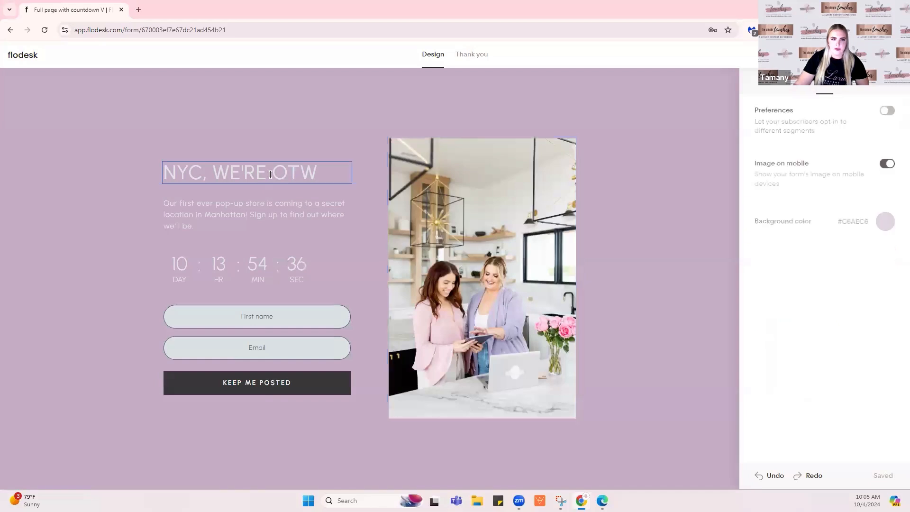
triple_click(270, 174)
text(GR)
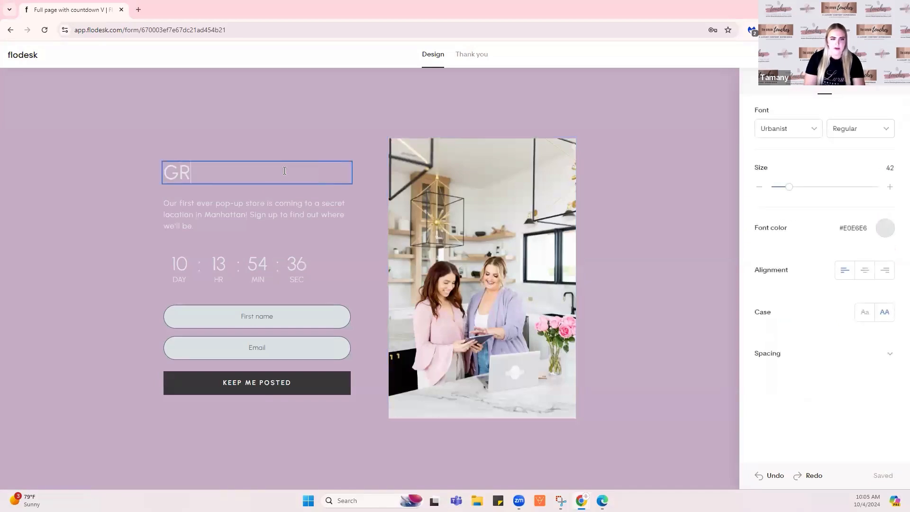
text(AB THE FREE)
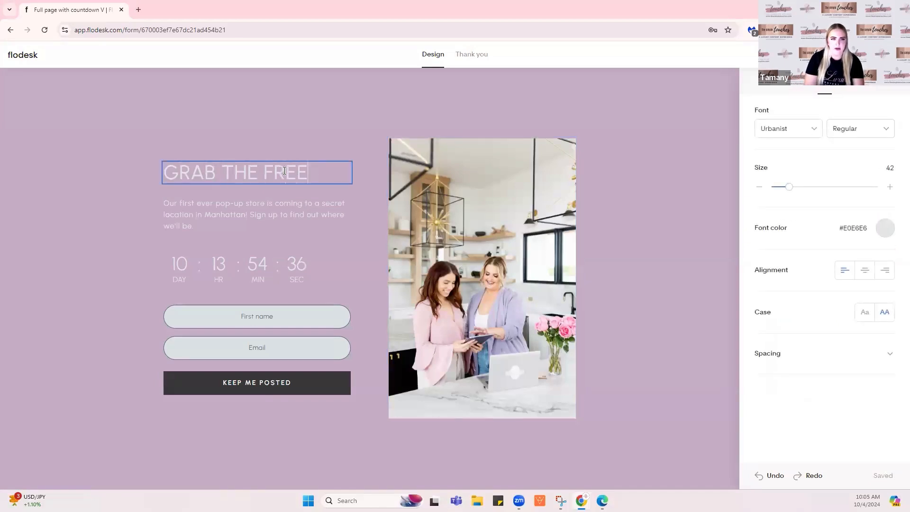
key(BackSpace)
key(BackSpace)
key(BackSpace)
key(BackSpace)
key(BackSpace)
key(BackSpace)
key(BackSpace)
key(BackSpace)
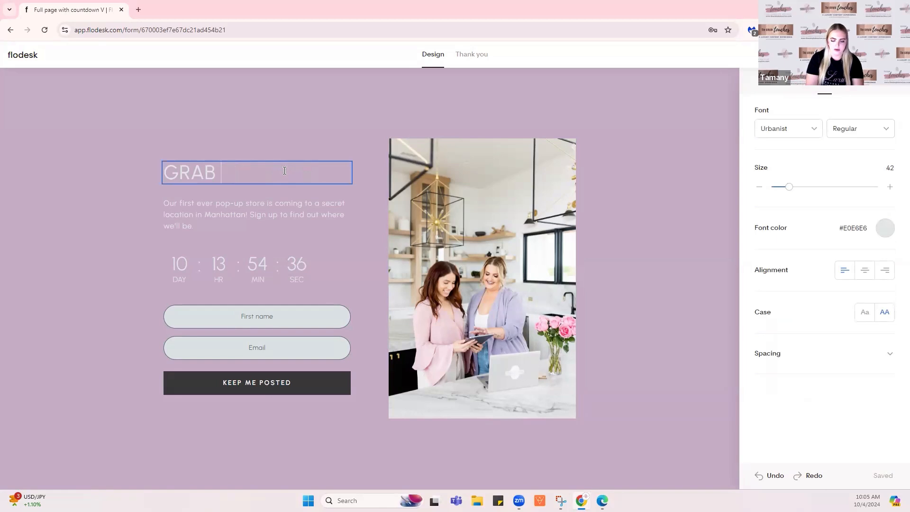
text(MY FREE)
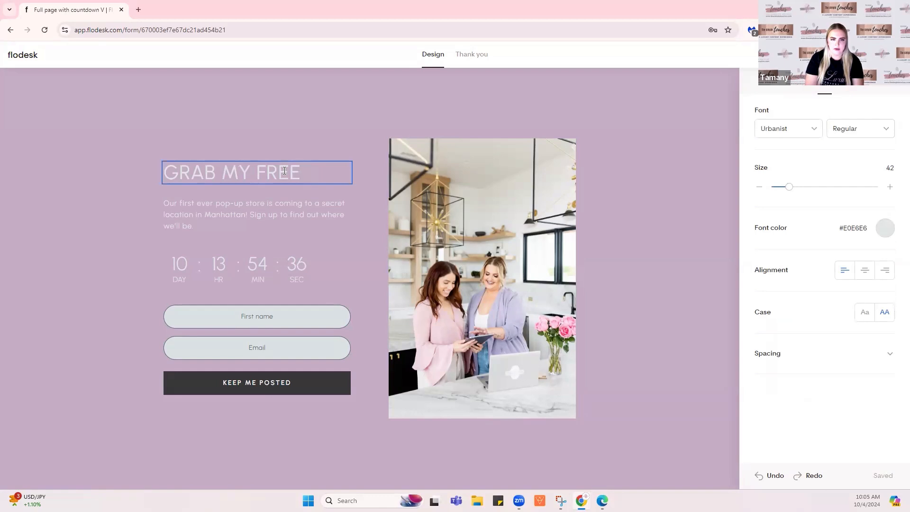
text( SACRAMENTO SPA GUIDE)
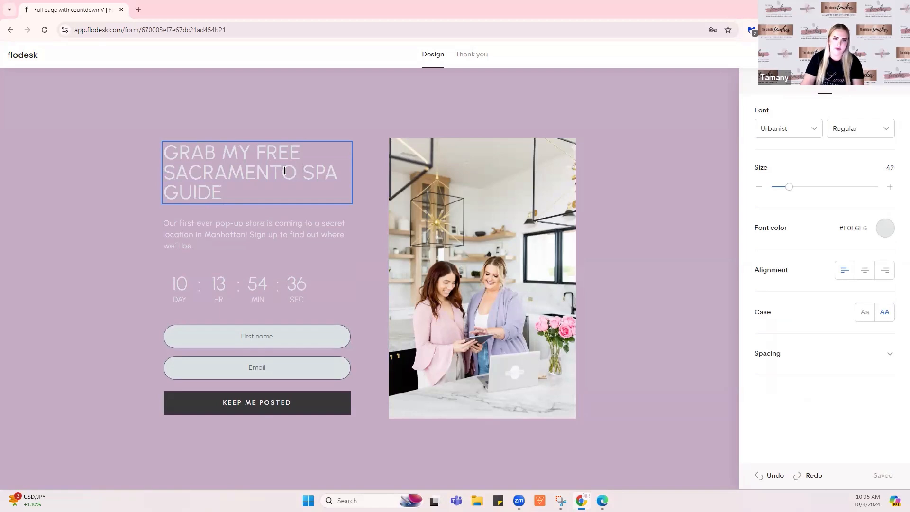
click(864, 275)
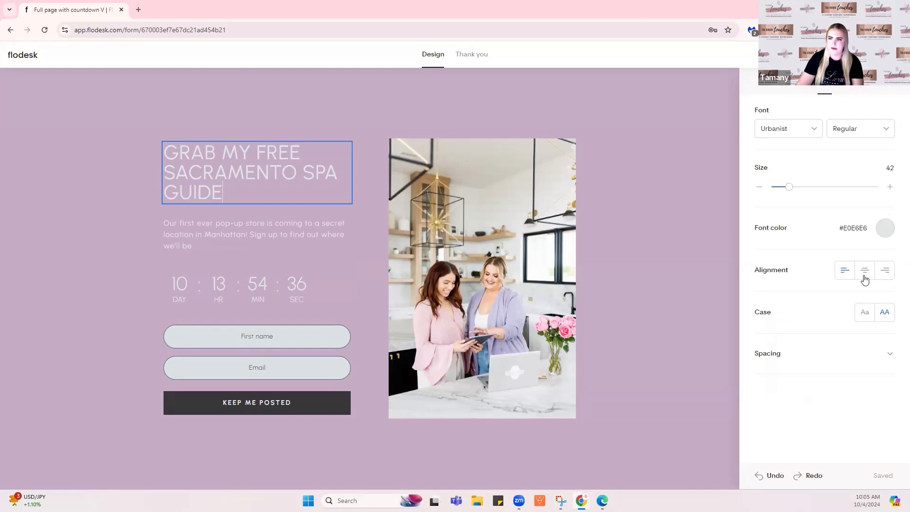
click(220, 225)
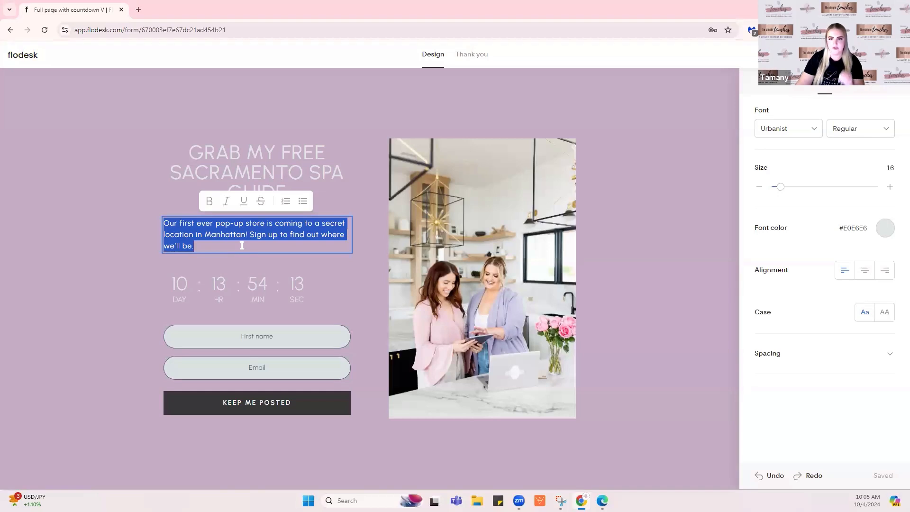
Rewrite the subtitle as 'This guide is perfect for Northern California locals who like to pamper themselves…'
key(BackSpace)
text(This guide is)
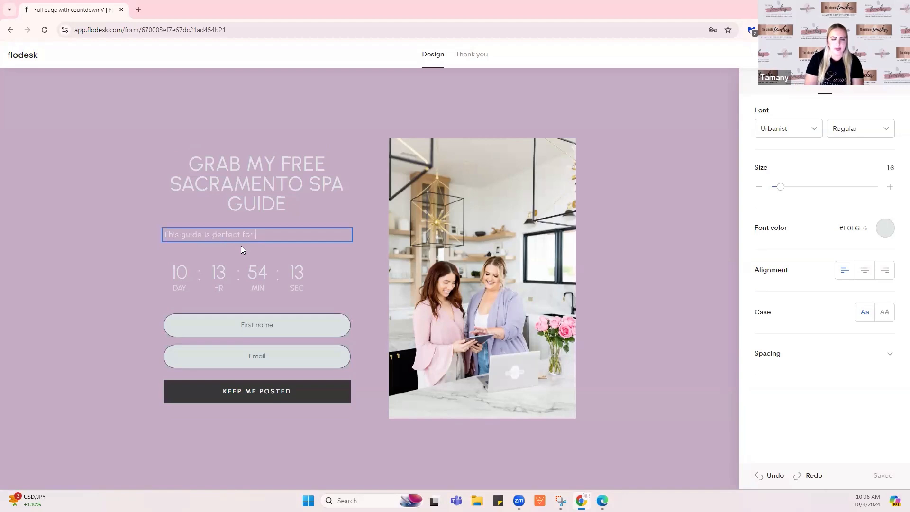
text(perfect for Northern )
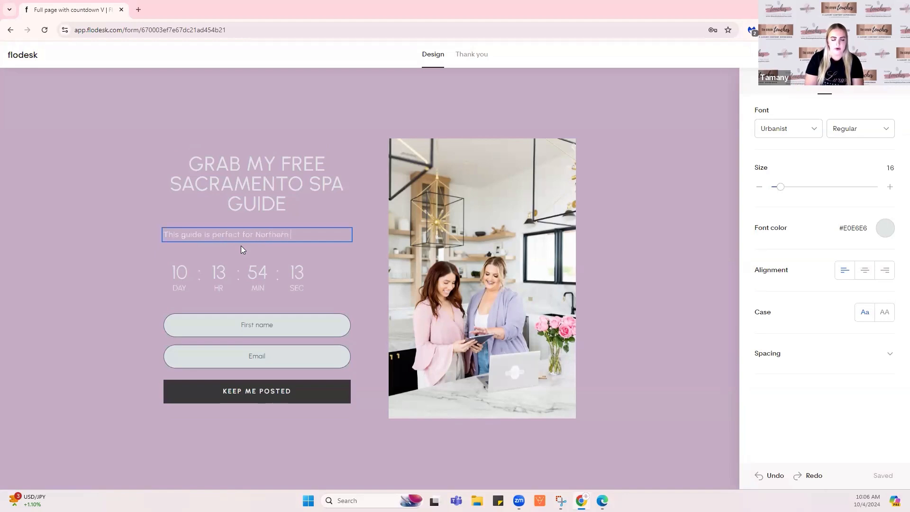
text(California )
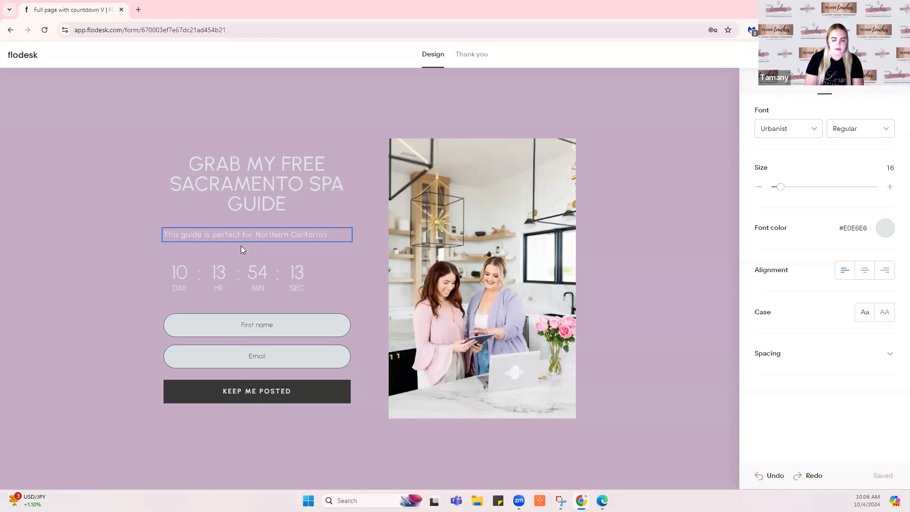
text(locals who e)
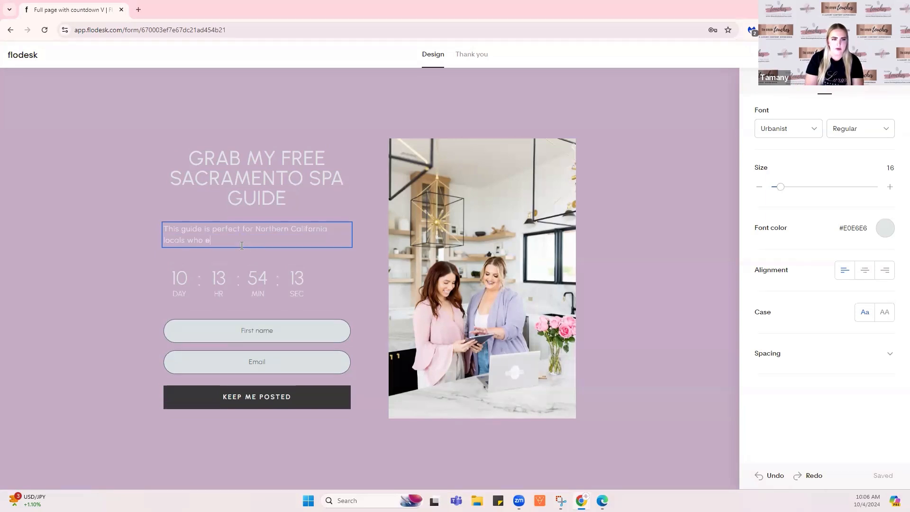
text(njoy)
key(BackSpace)
key(BackSpace)
key(BackSpace)
key(BackSpace)
key(BackSpace)
key(BackSpace)
text(like)
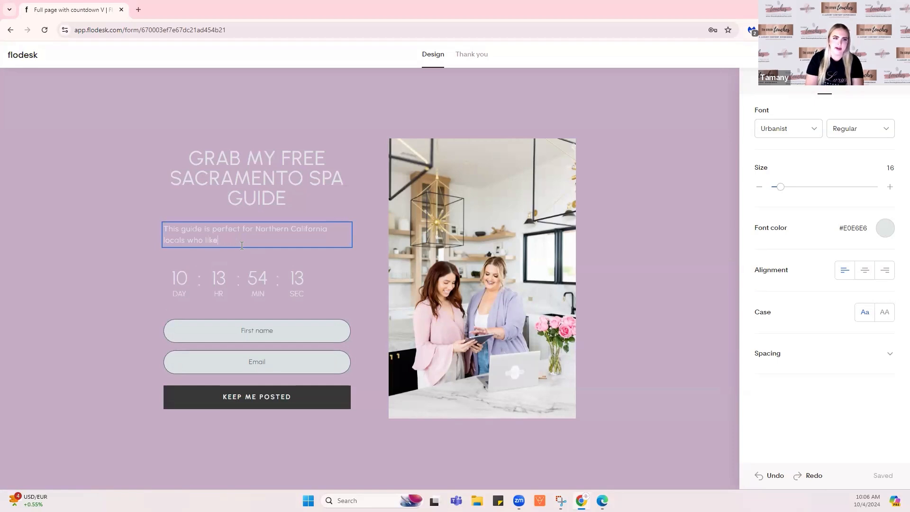
text( to pamp)
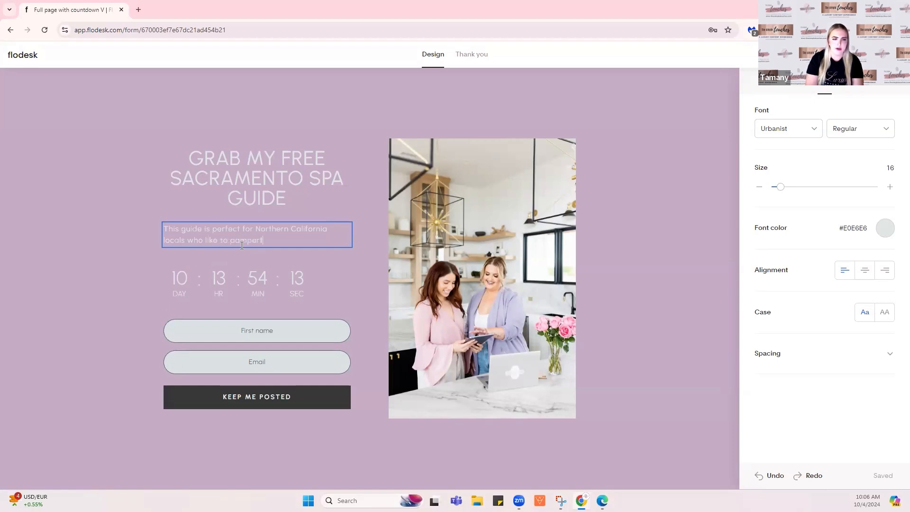
text(er themselves and)
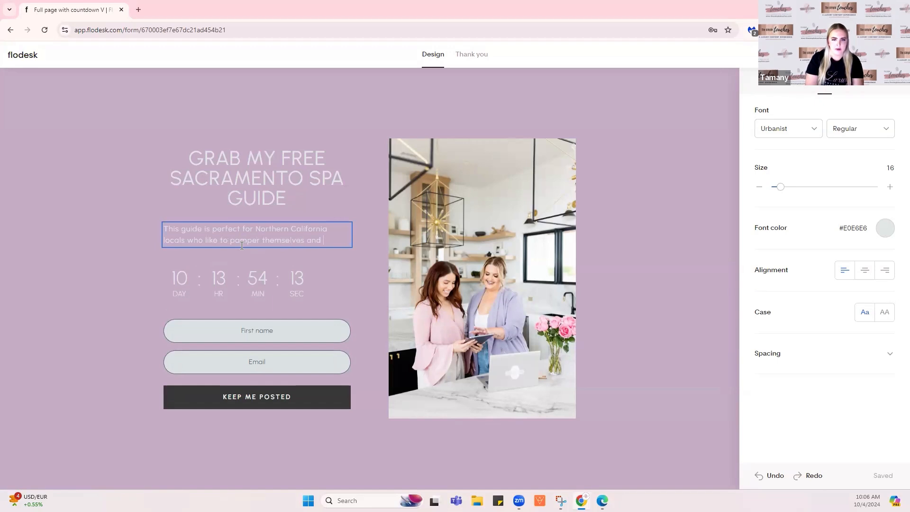
text( escape ci)
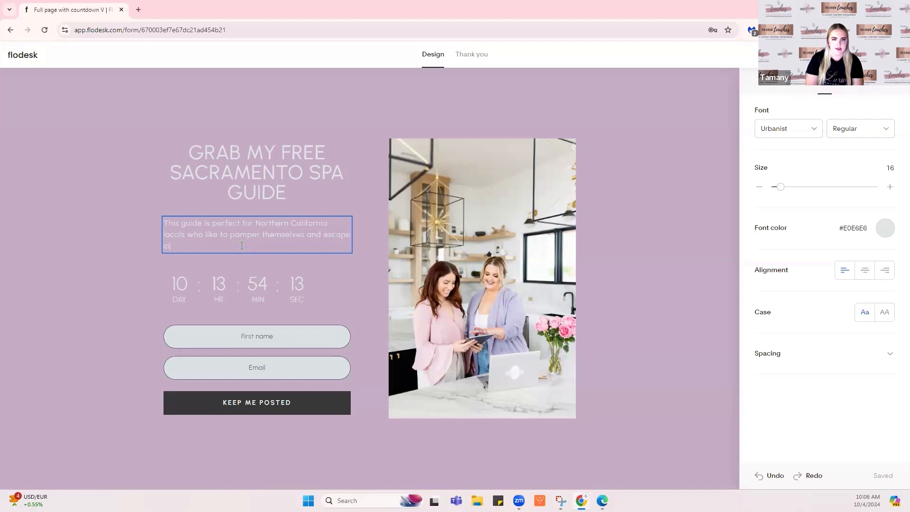
text(ty life for an afternoon)
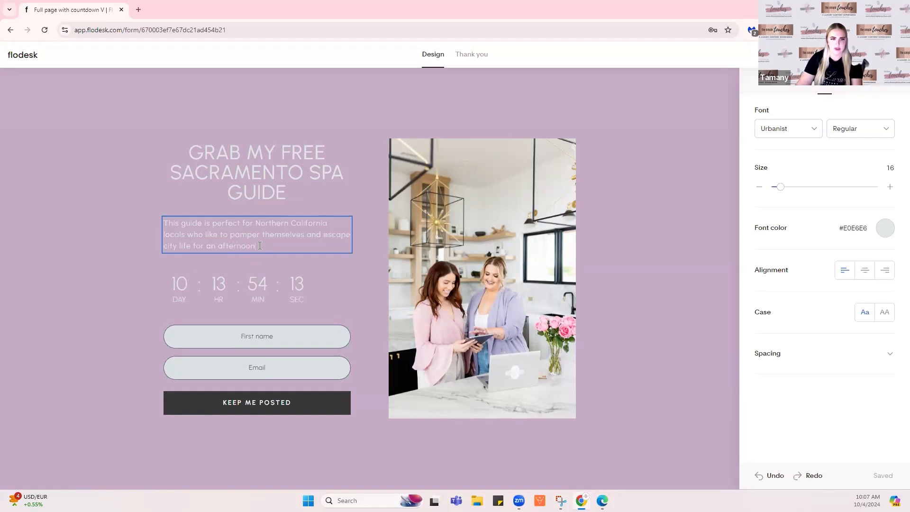
drag(258, 246, 166, 223)
click(218, 237)
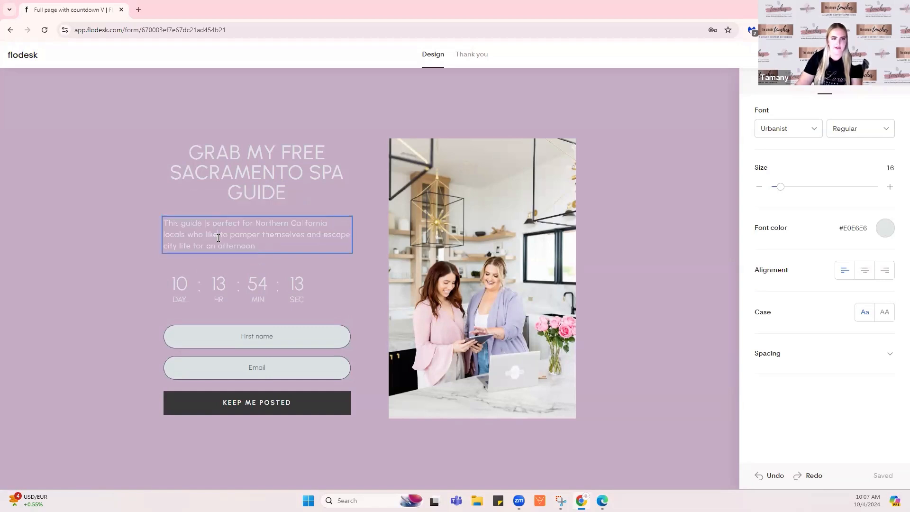
click(267, 286)
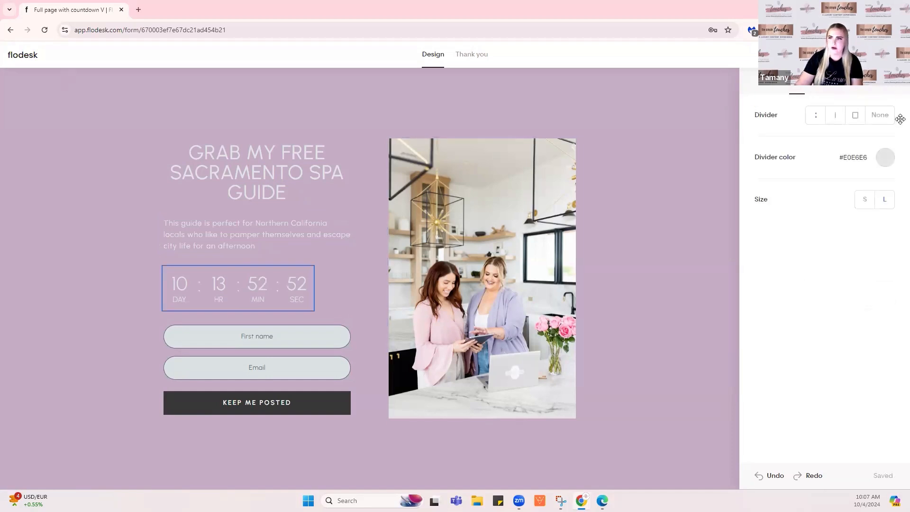
Set the countdown's end date to October 12, 2024, leaving 07 days remaining
click(825, 91)
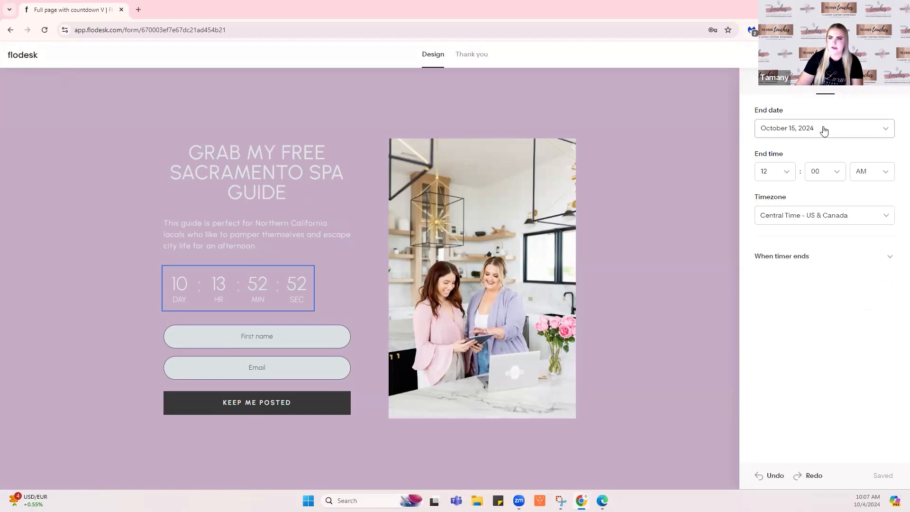
click(824, 129)
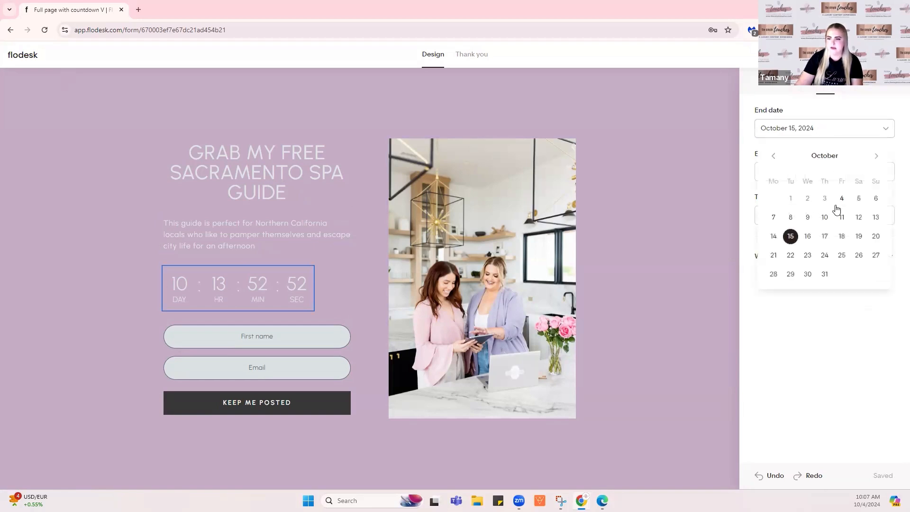
click(858, 217)
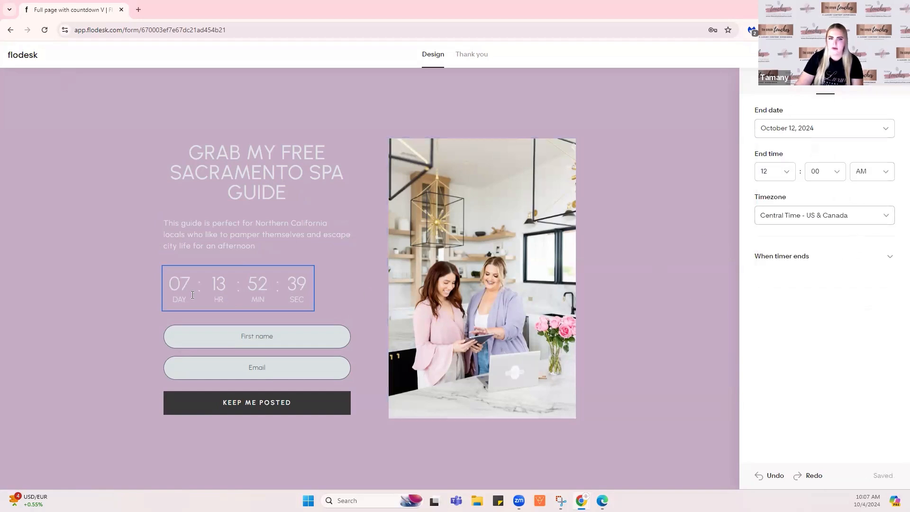
click(237, 337)
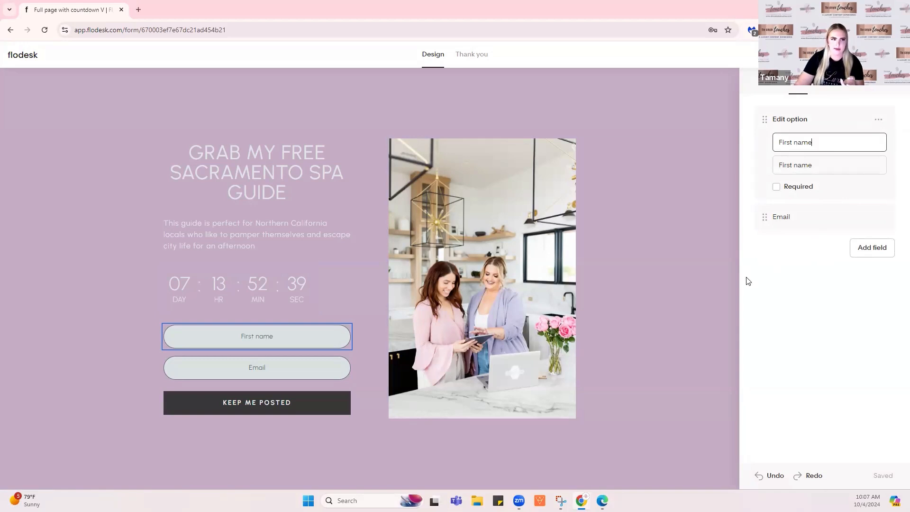
Tick Required on the First name field
click(776, 186)
click(797, 218)
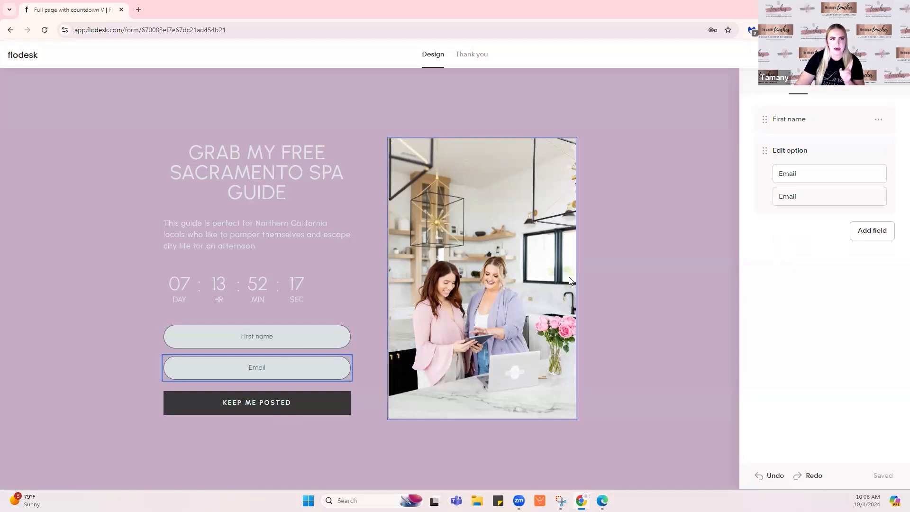
Relabel the signup button DOWNLOAD GUIDE and style it as a pill with #008BD2 blue fill
click(306, 403)
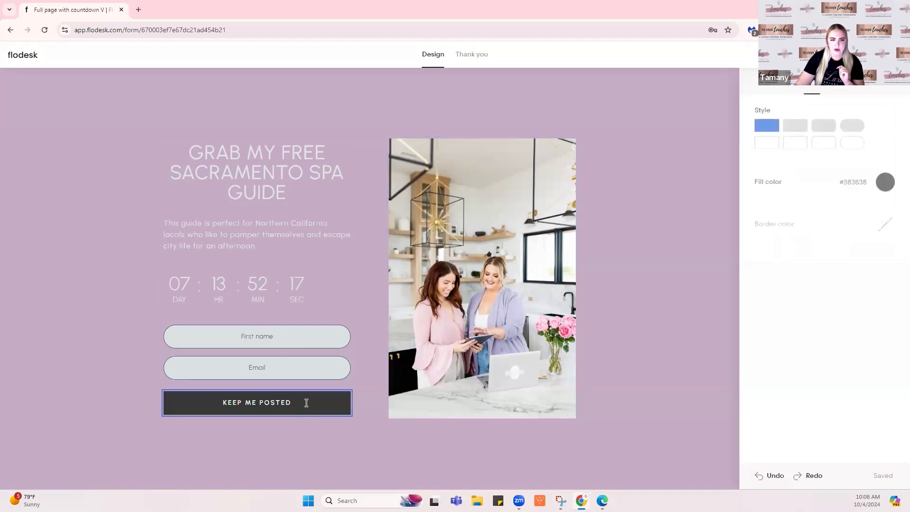
triple_click(266, 406)
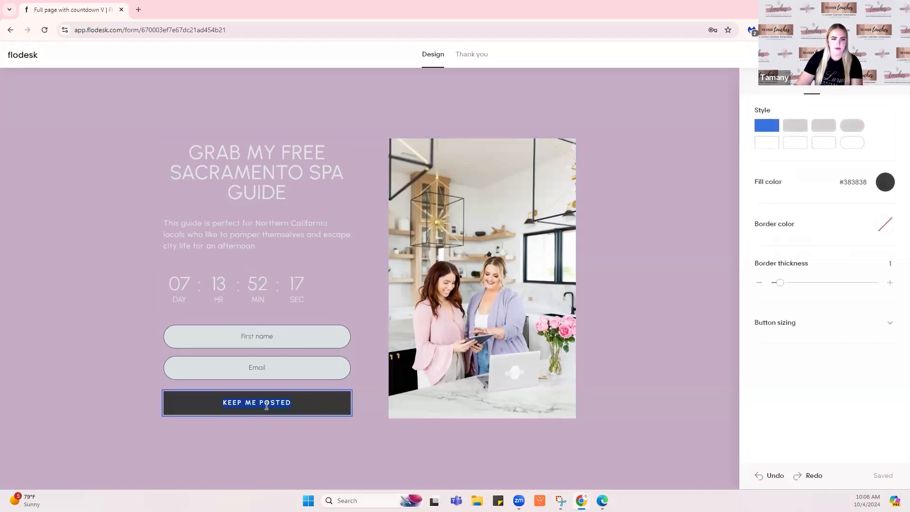
text(DOWN)
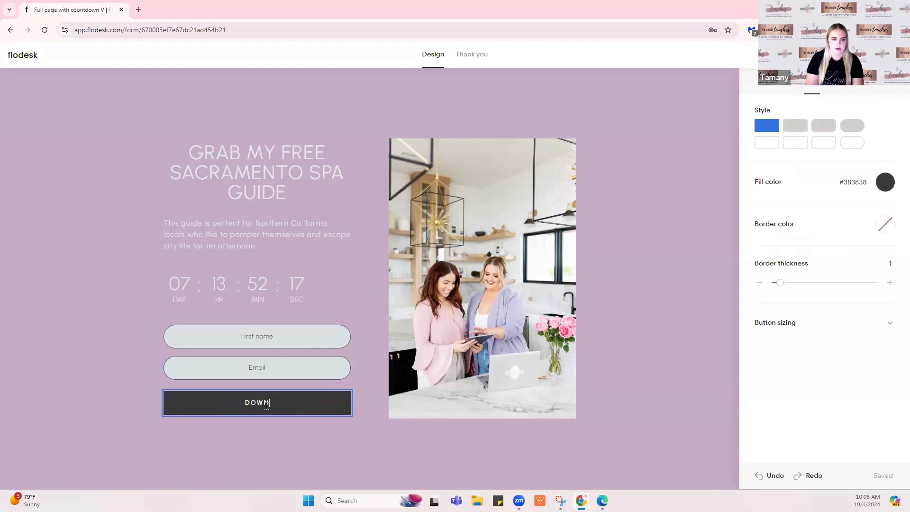
text(LOAD GUIDE)
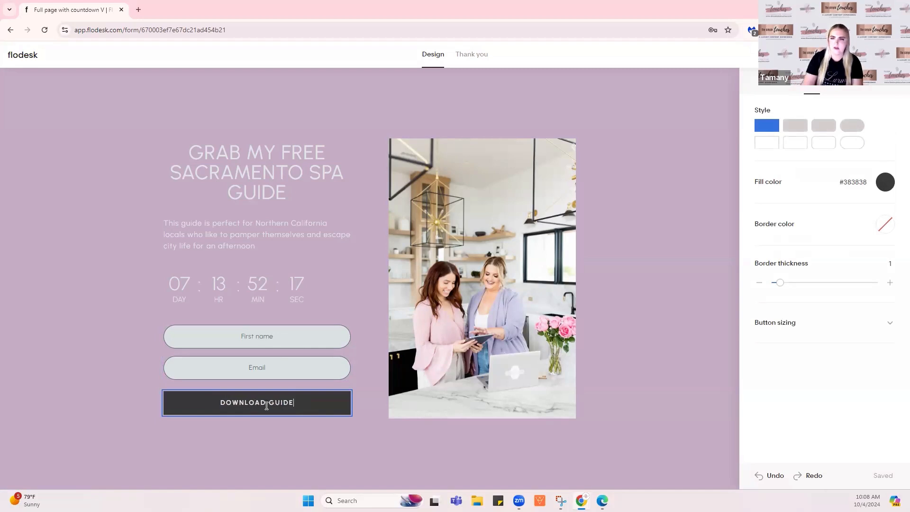
click(860, 126)
click(885, 182)
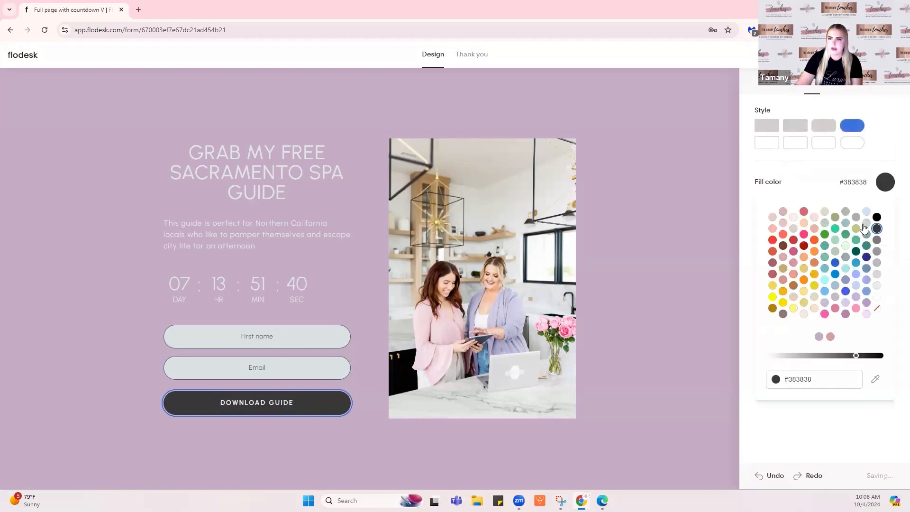
click(835, 275)
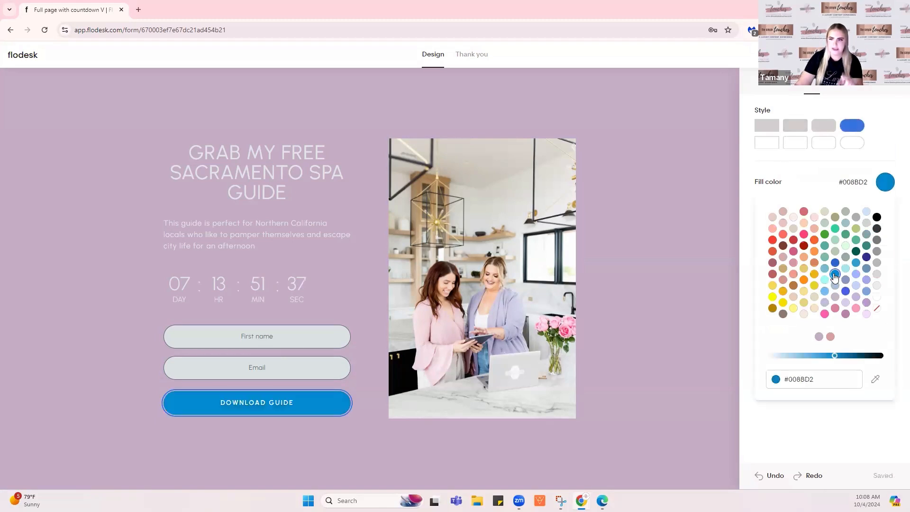
click(655, 175)
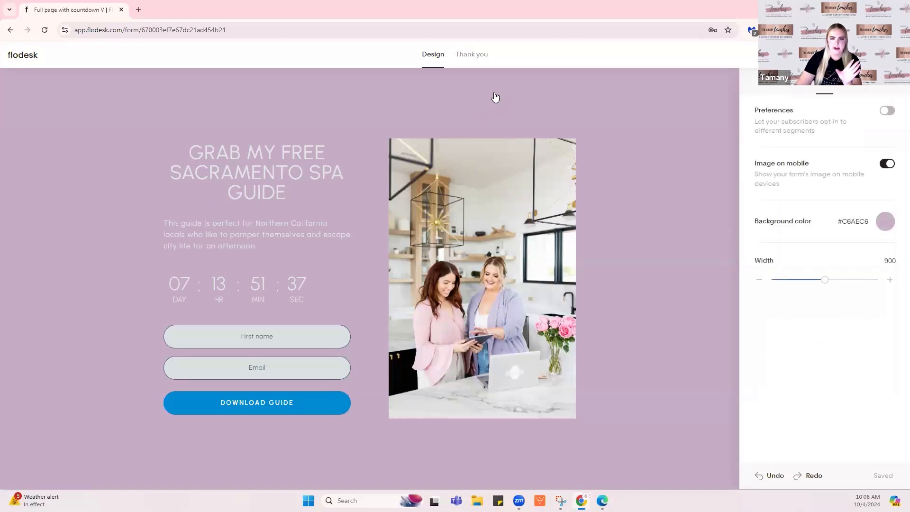
On the Thank you settings, switch on Redirect to URL and focus the URL field
click(472, 59)
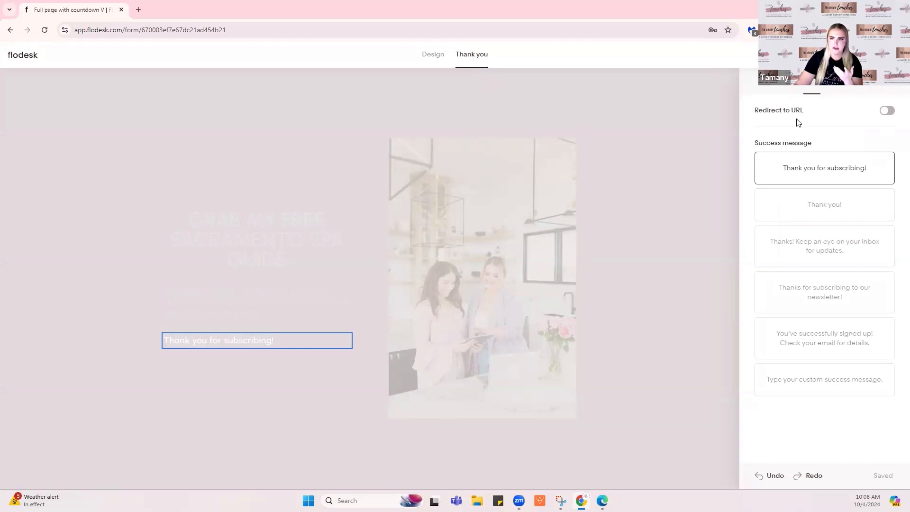
click(886, 111)
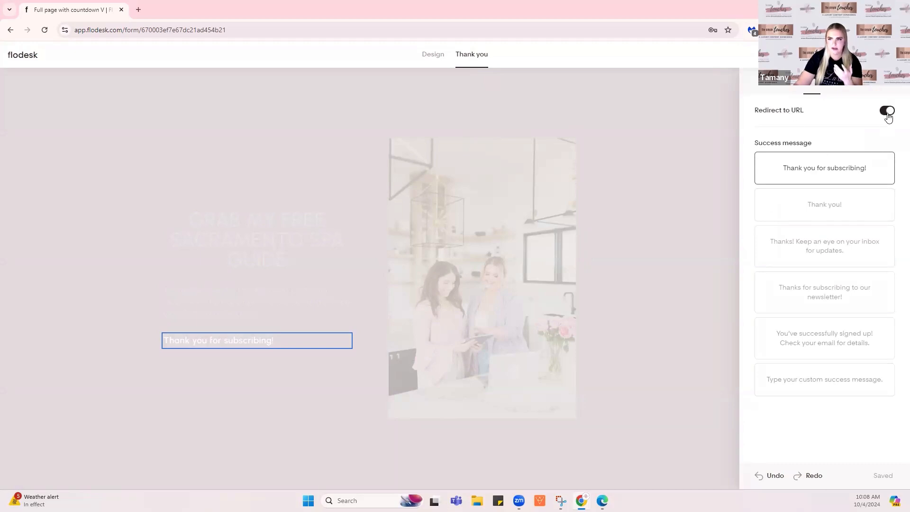
click(794, 132)
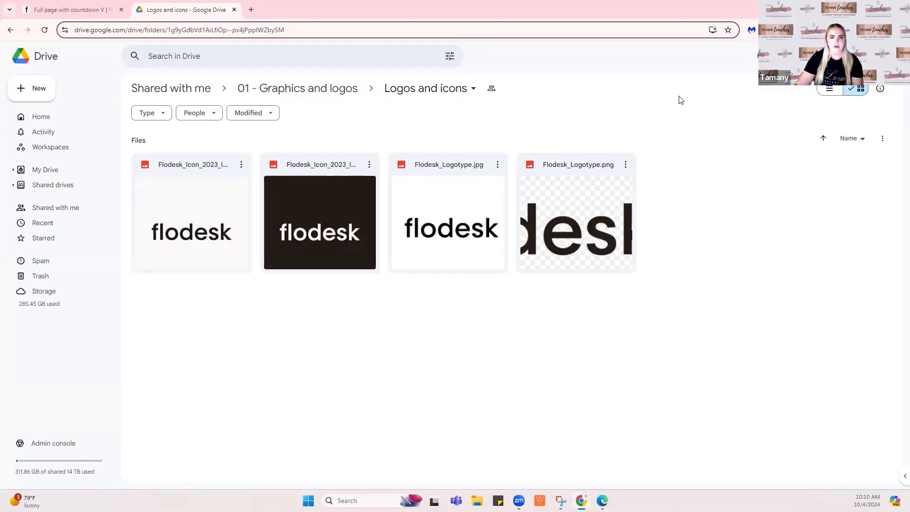
Copy the Google Drive share link for Flodesk_Icon_2023_Icon-square1.png from its Share dialog
click(241, 166)
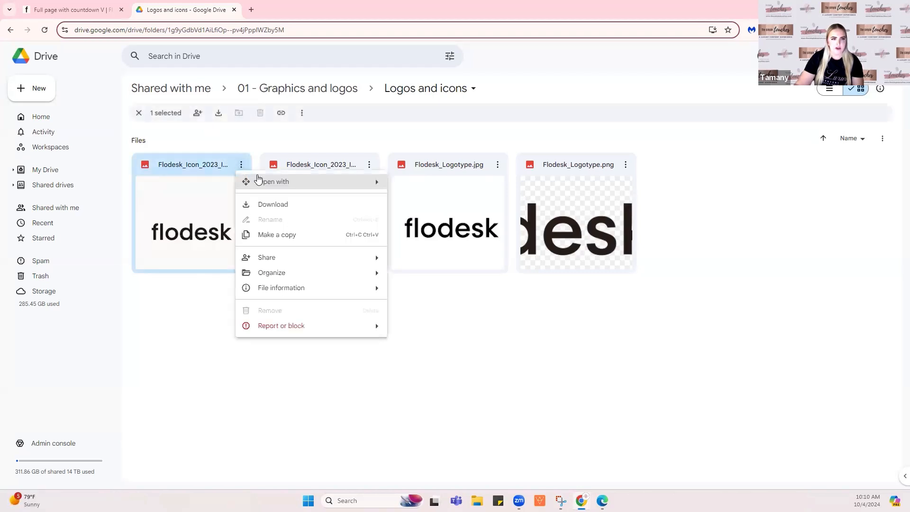
mouse_move(258, 176)
mouse_move(270, 259)
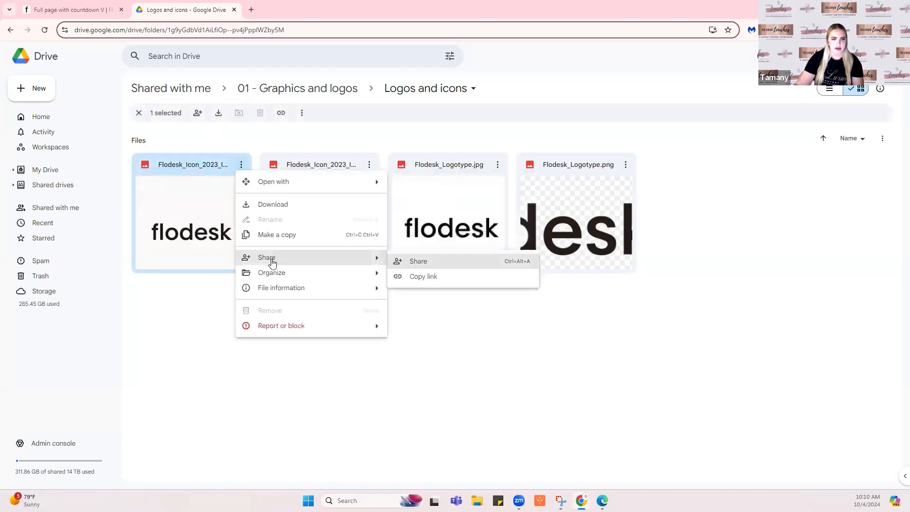
click(451, 264)
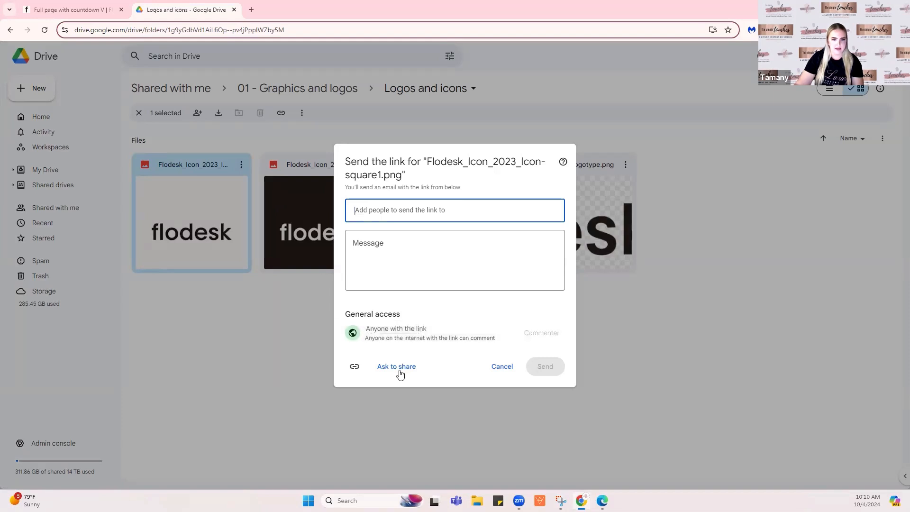
click(355, 367)
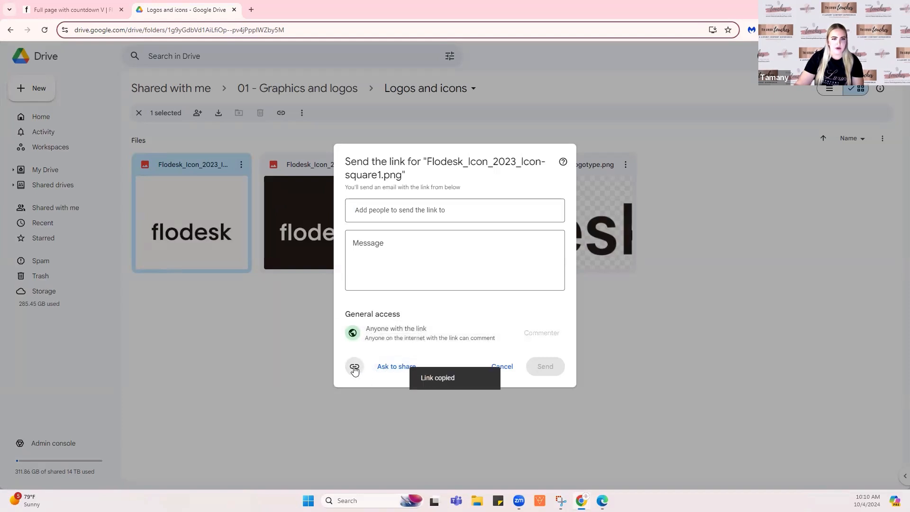
Paste the Drive share link as the redirect URL and copy the form's public link
click(68, 9)
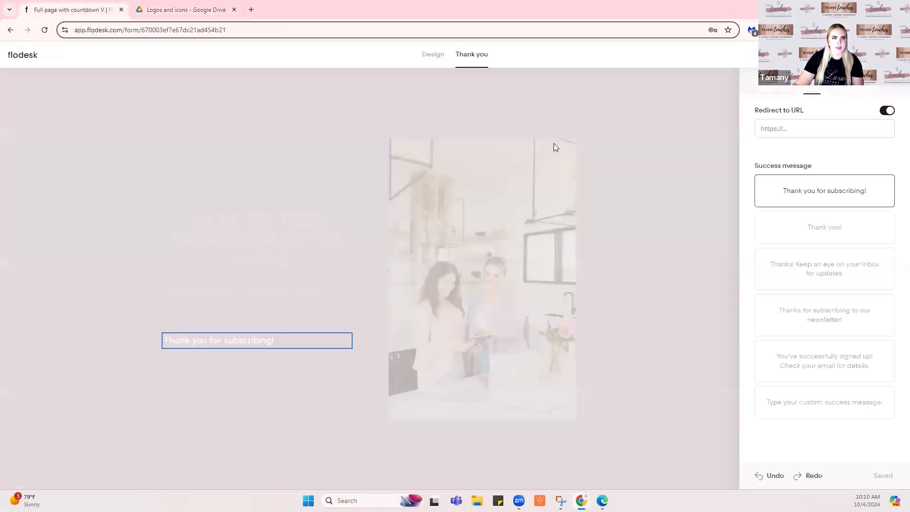
click(818, 127)
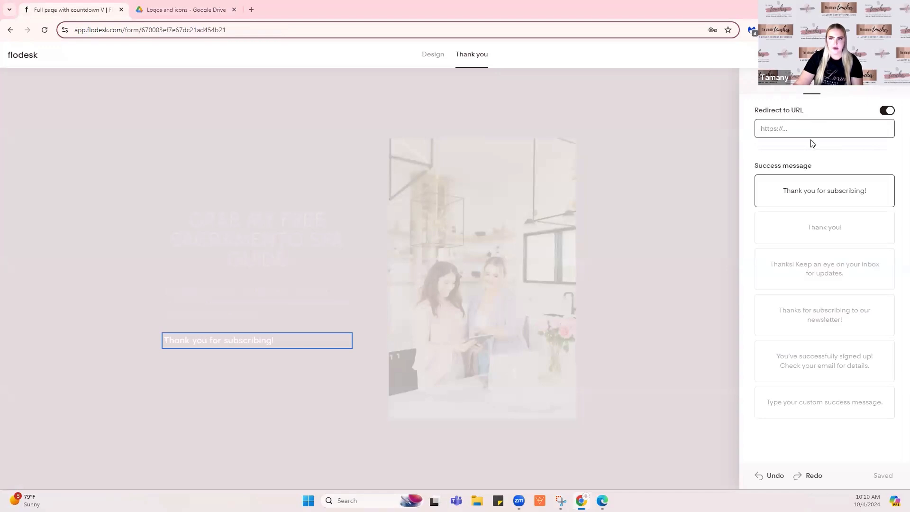
key(ctrl+v)
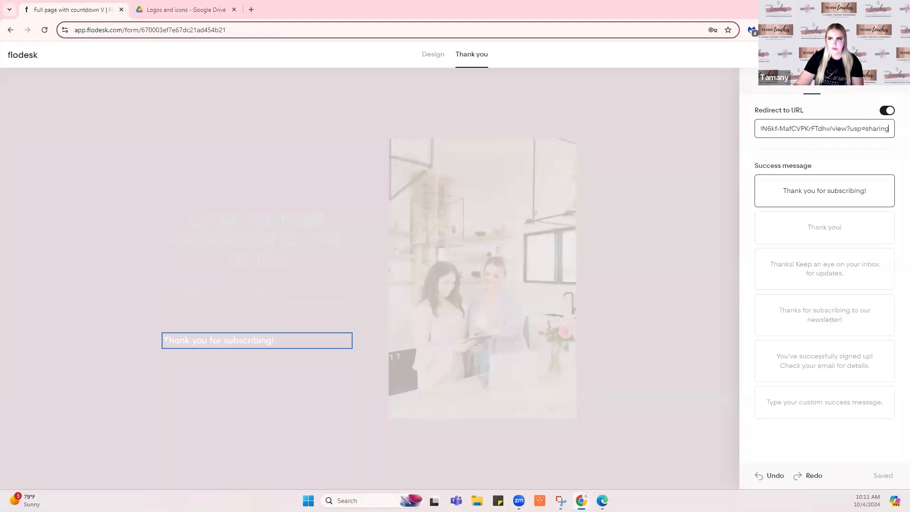
click(877, 55)
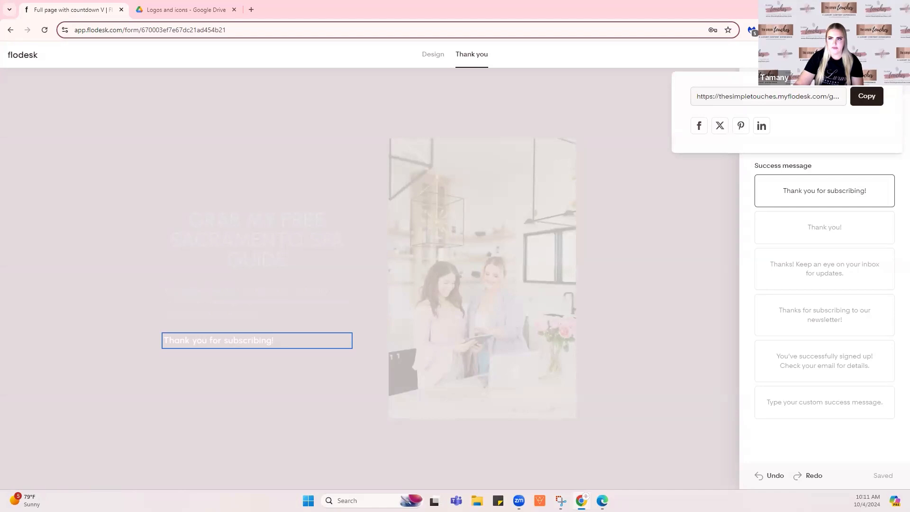
click(866, 96)
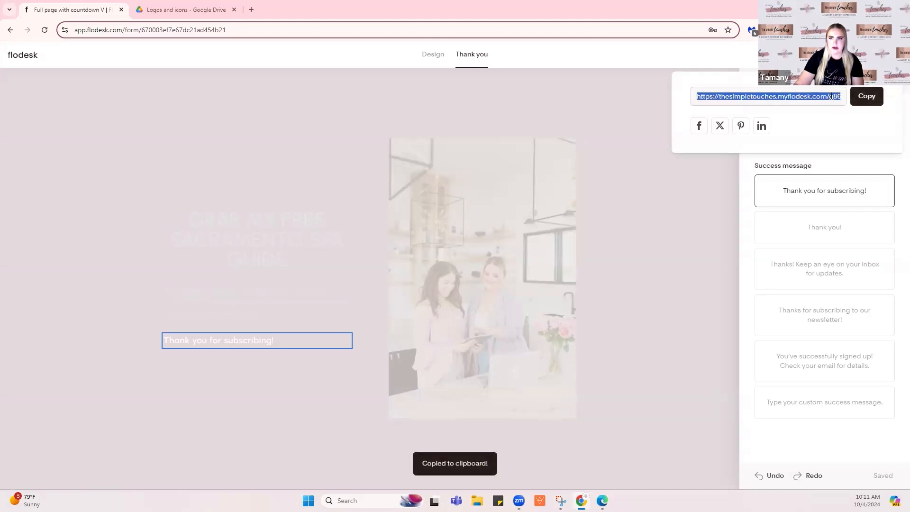
Load the live spa guide form from its copied link in a new tab
click(251, 9)
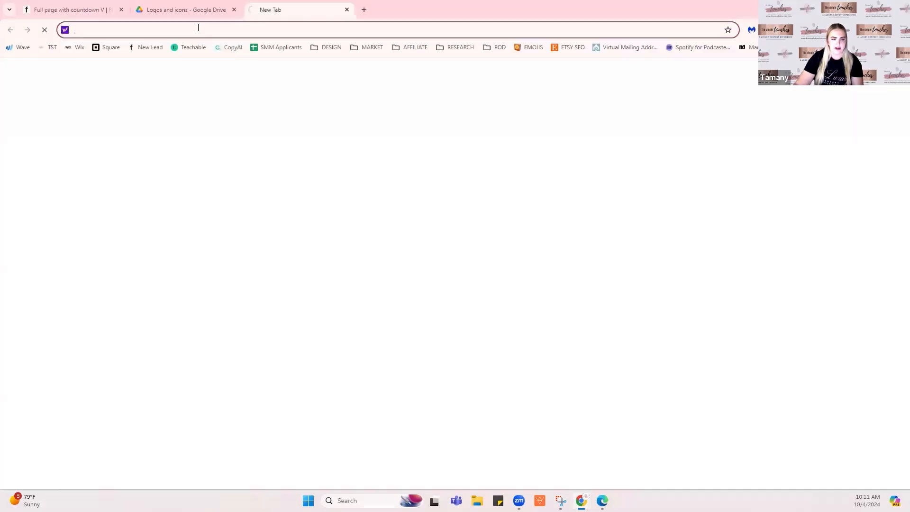
key(ctrl+v)
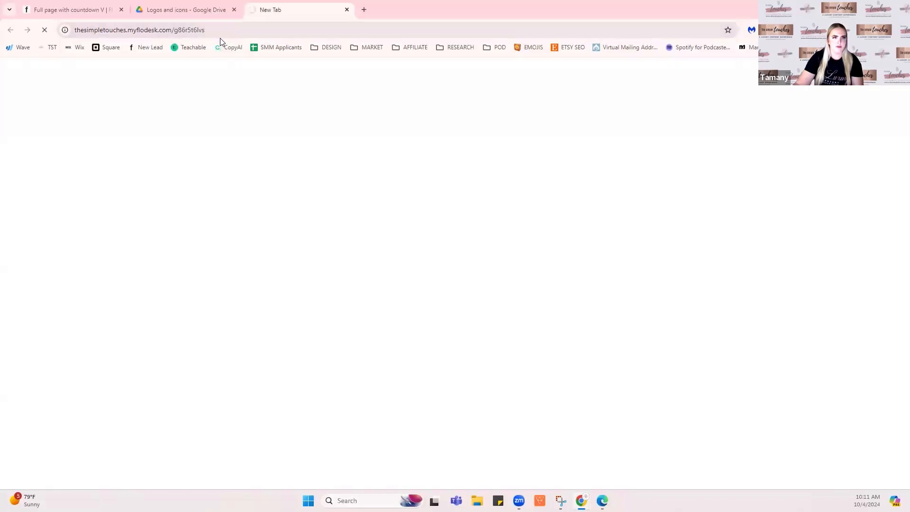
key(Return)
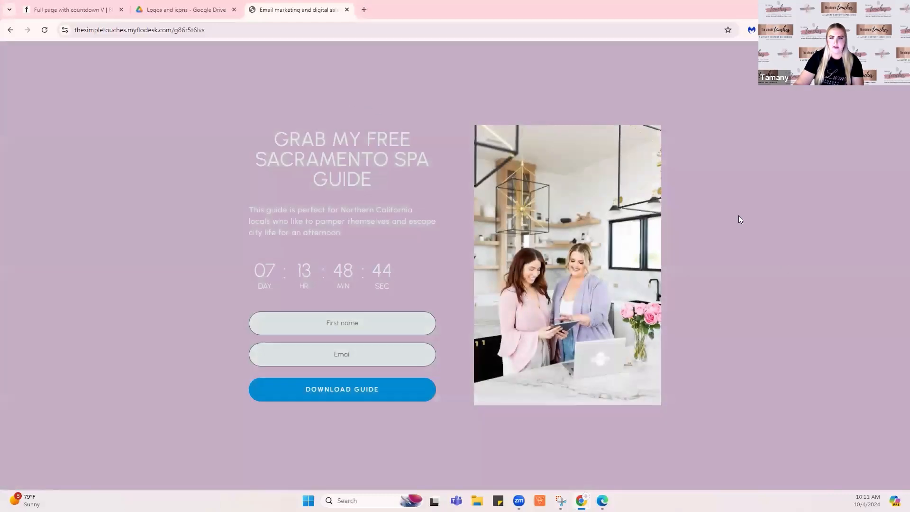
Submit a test signup with a first name and email, then return to the editor and close the share popup
click(357, 327)
text(Tamany)
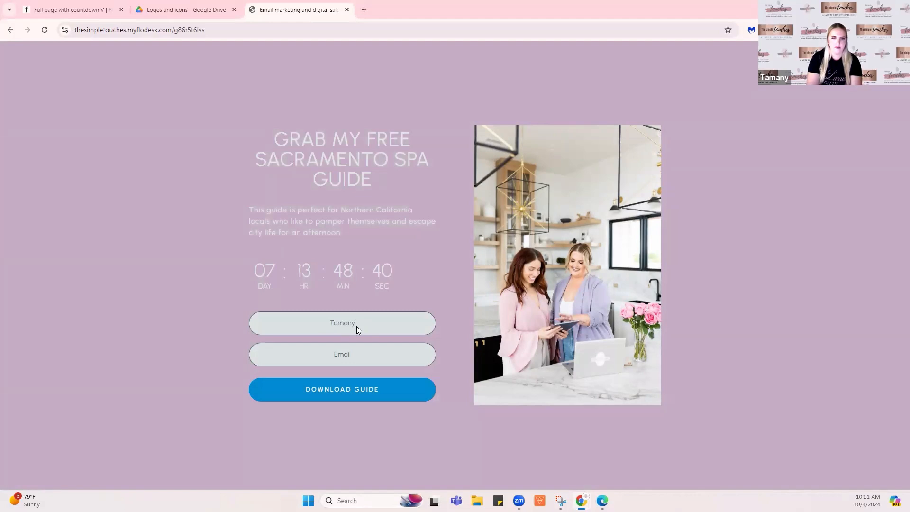
key(Tab)
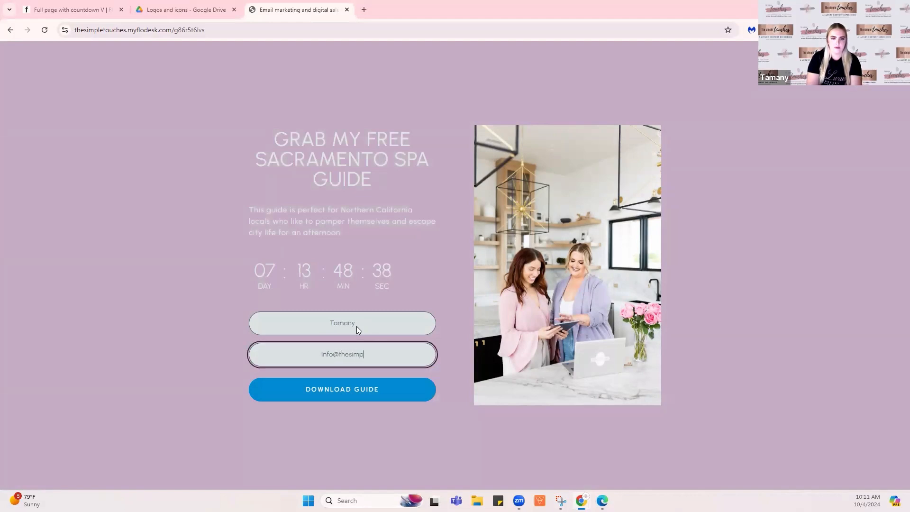
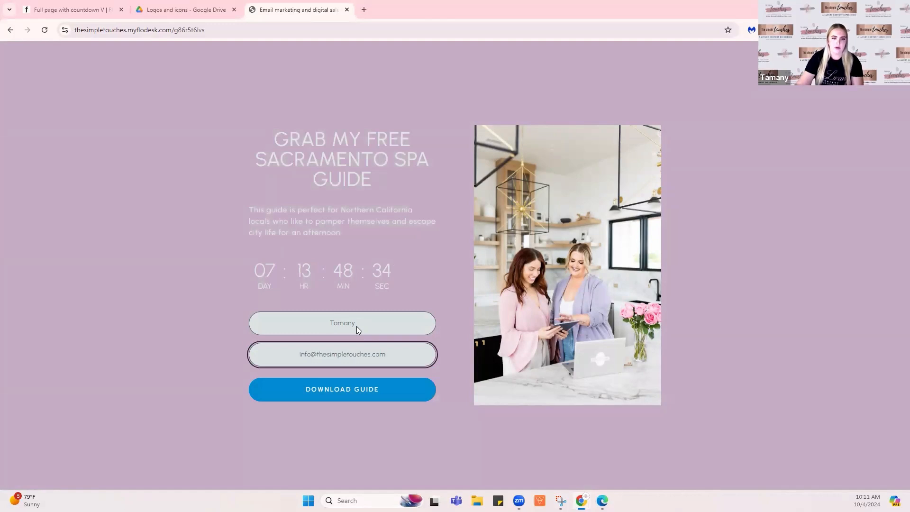
click(351, 388)
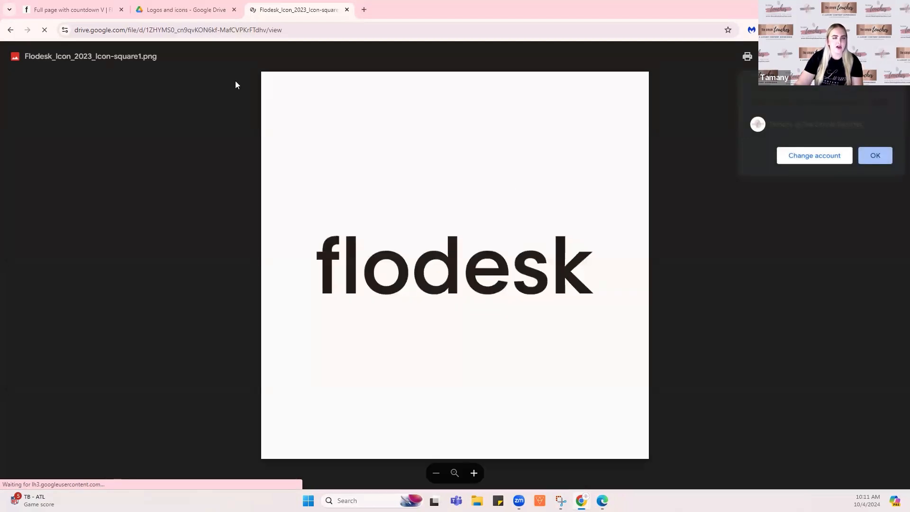
click(62, 8)
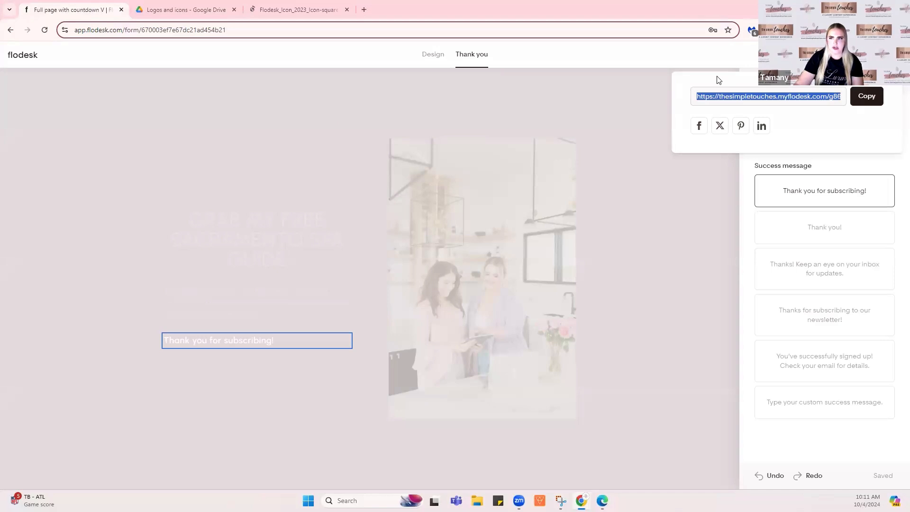
click(27, 57)
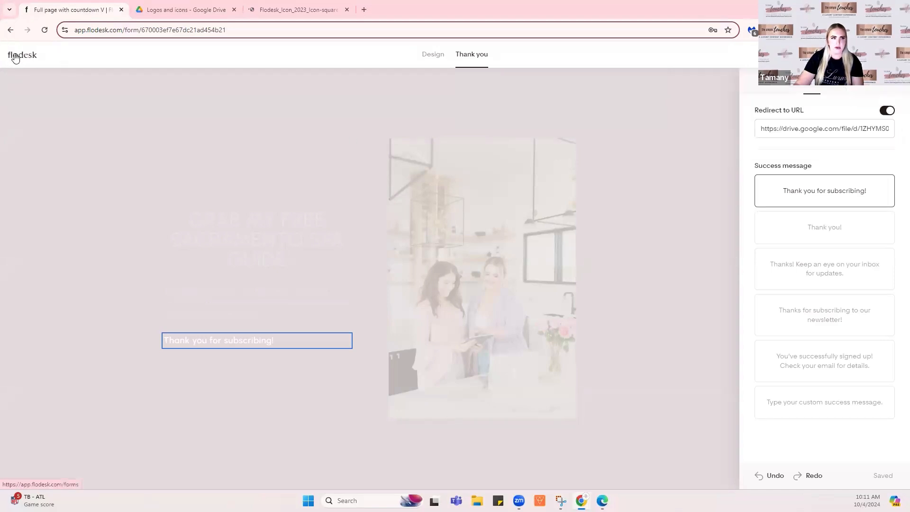
In Workflows, start a workflow from scratch named Freebie Download and save it
click(26, 57)
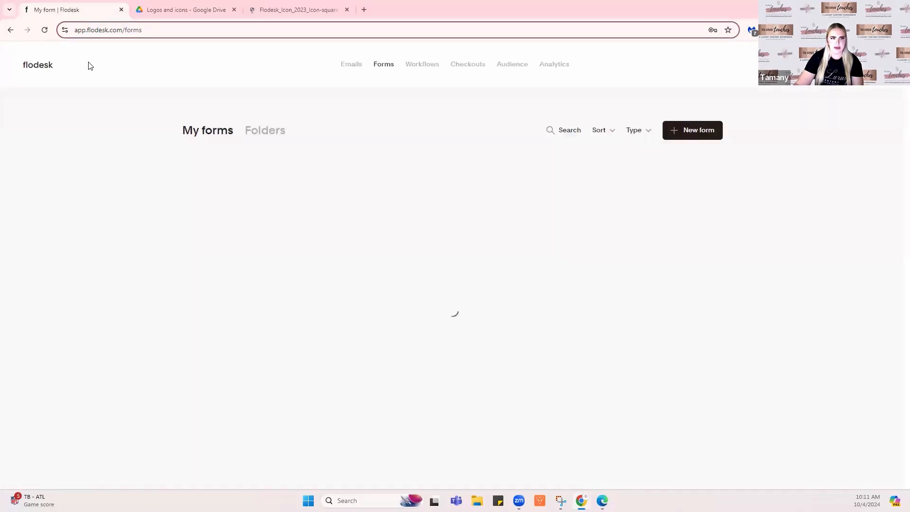
click(417, 69)
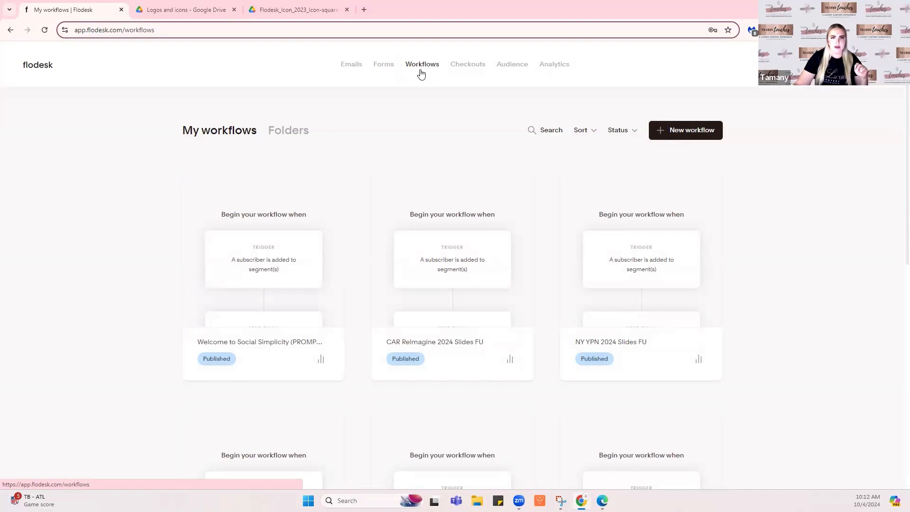
click(679, 129)
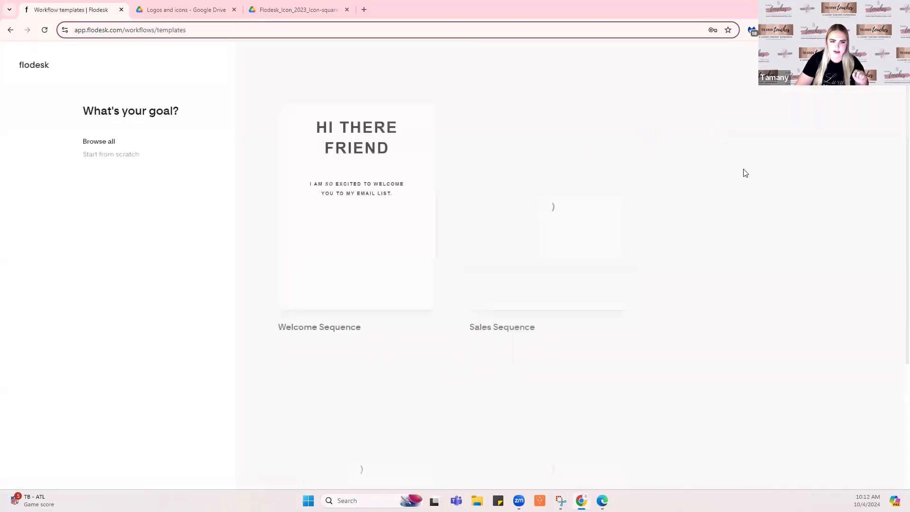
scroll(692, 170, down, 4)
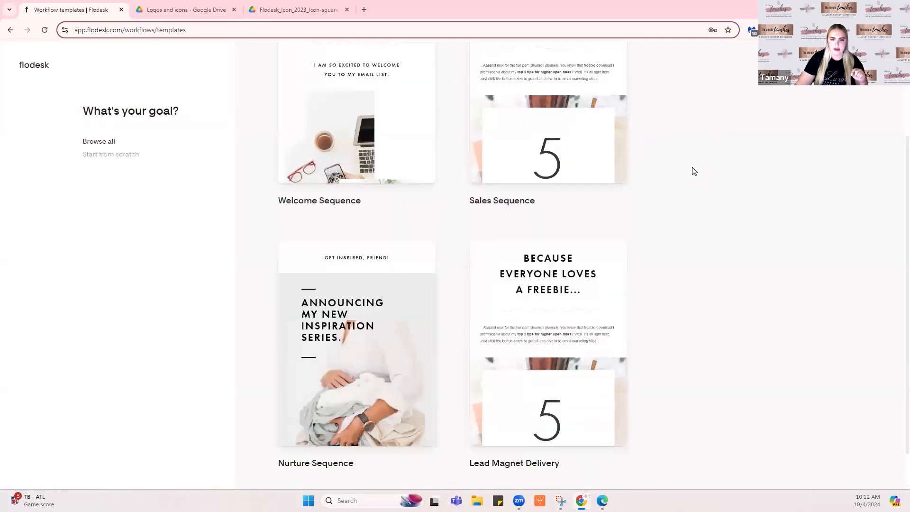
scroll(694, 171, up, 4)
click(110, 155)
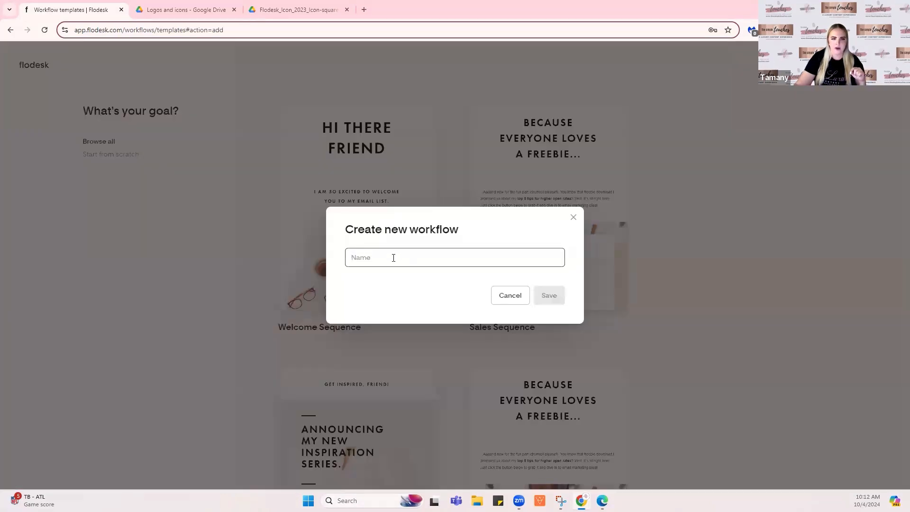
text(Fre)
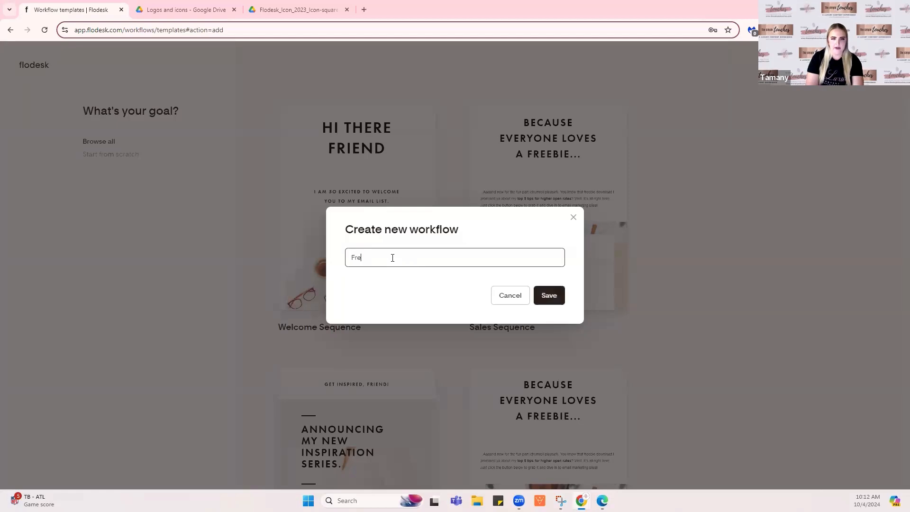
text(ebie Download)
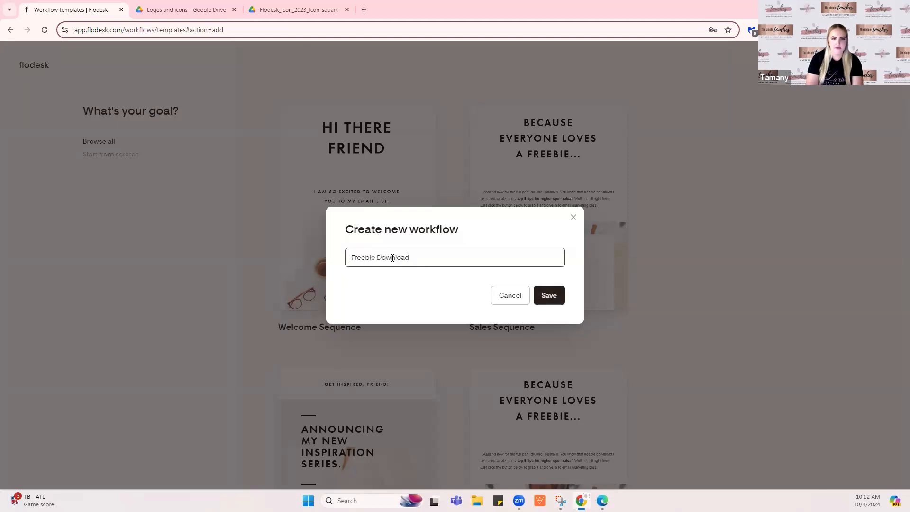
click(553, 294)
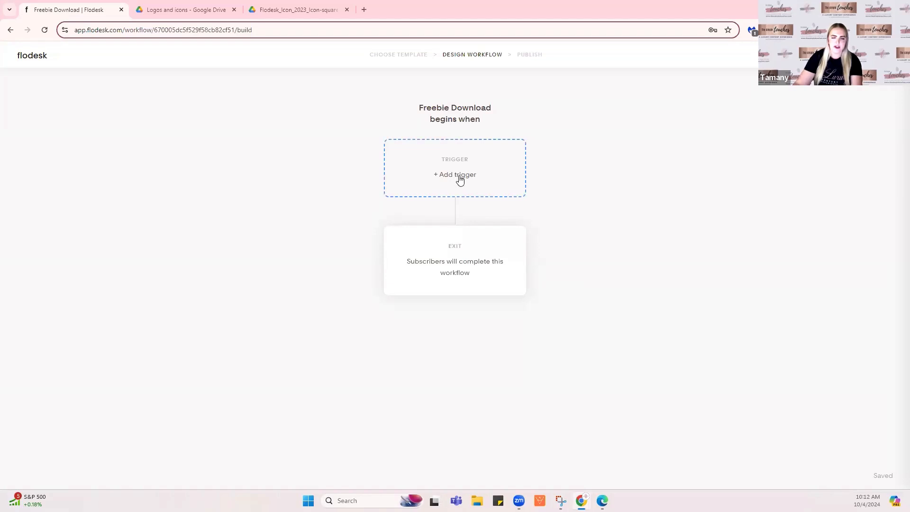
Trigger the workflow on joining the New Services & Offers segment and add a step after it
click(459, 177)
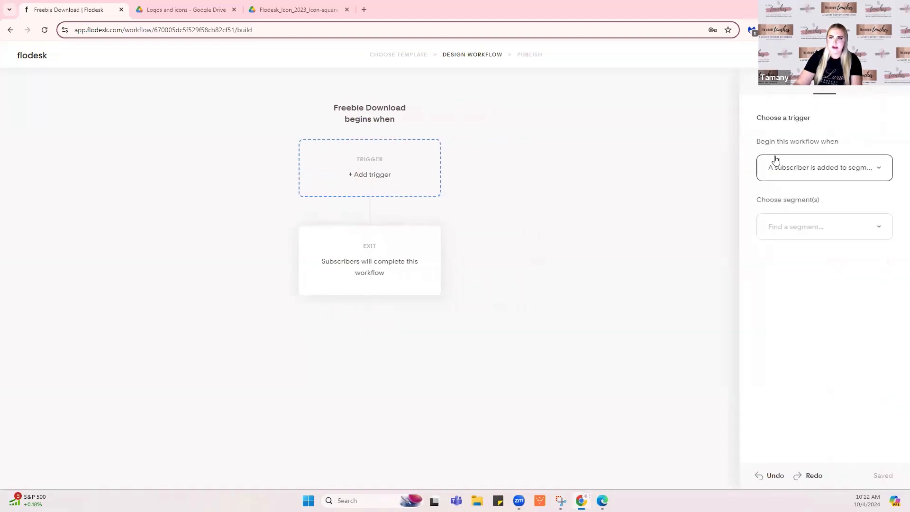
click(829, 225)
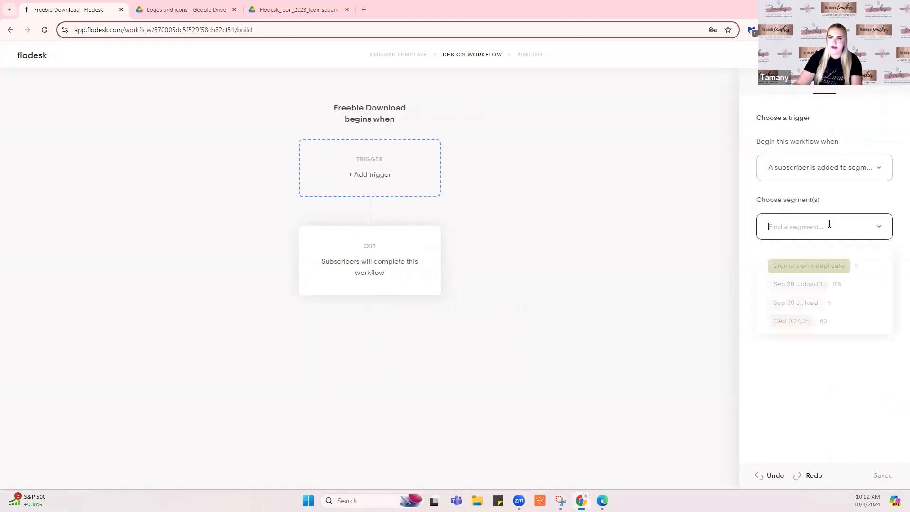
text(new)
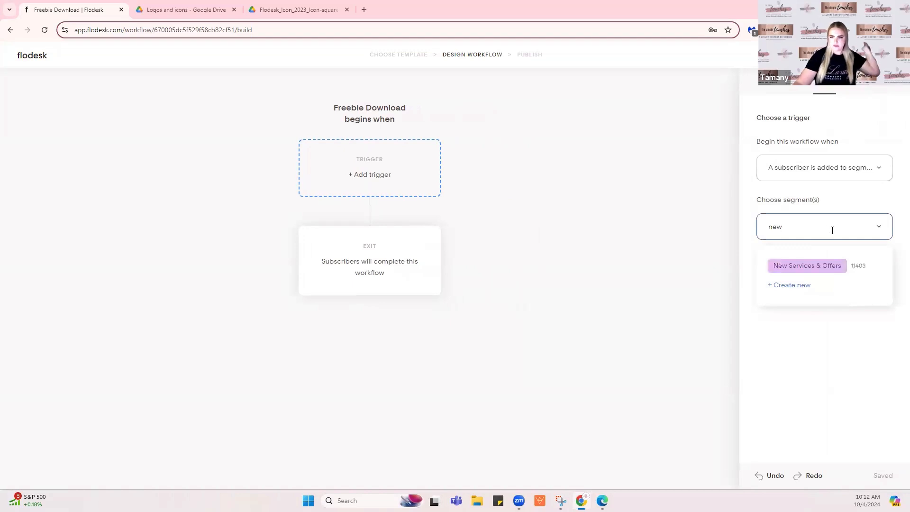
click(824, 268)
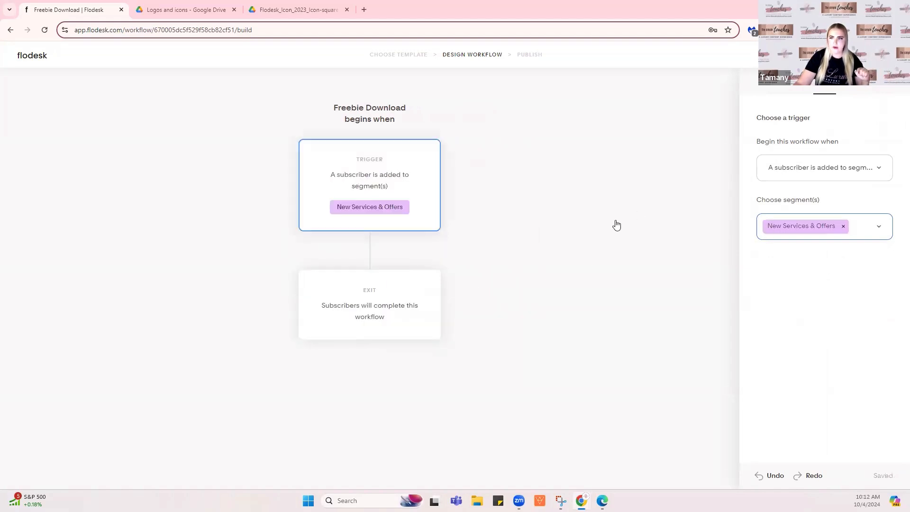
mouse_move(367, 253)
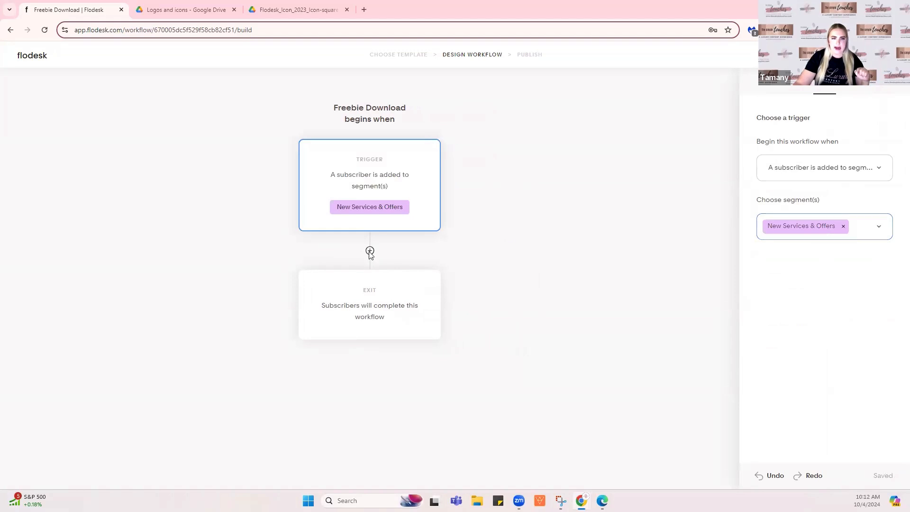
click(369, 251)
Make the step send a new blank-design email named Deliver Freebie
click(259, 288)
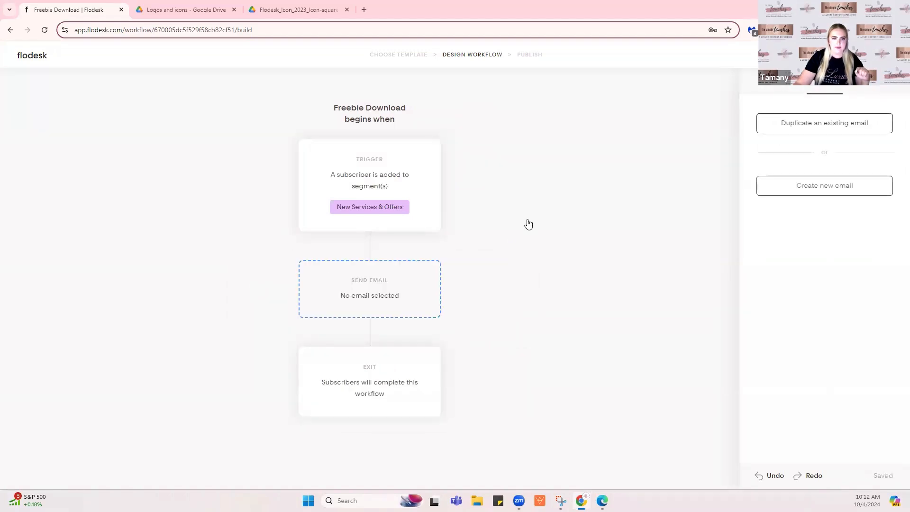
mouse_move(362, 295)
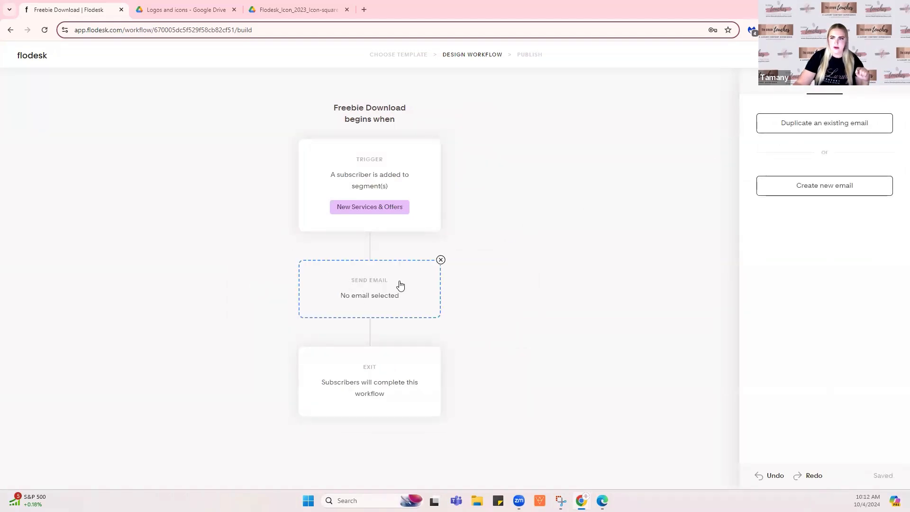
click(800, 192)
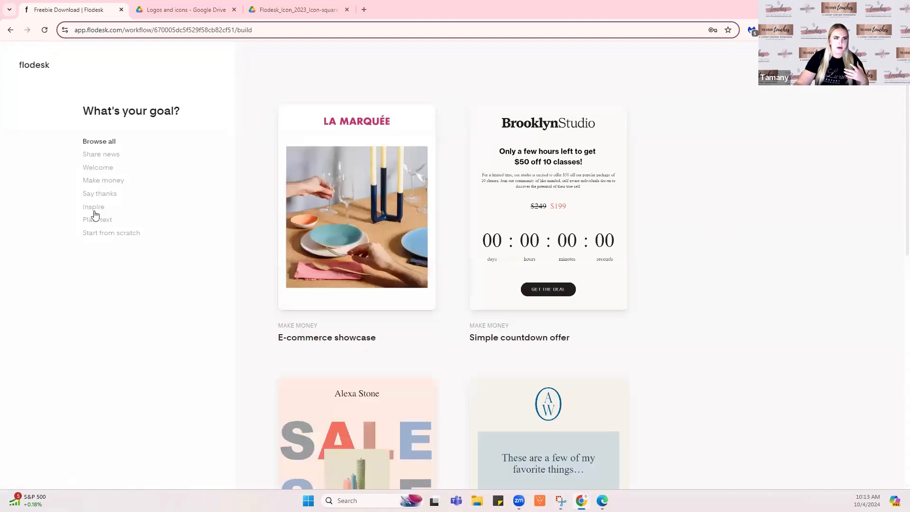
click(106, 235)
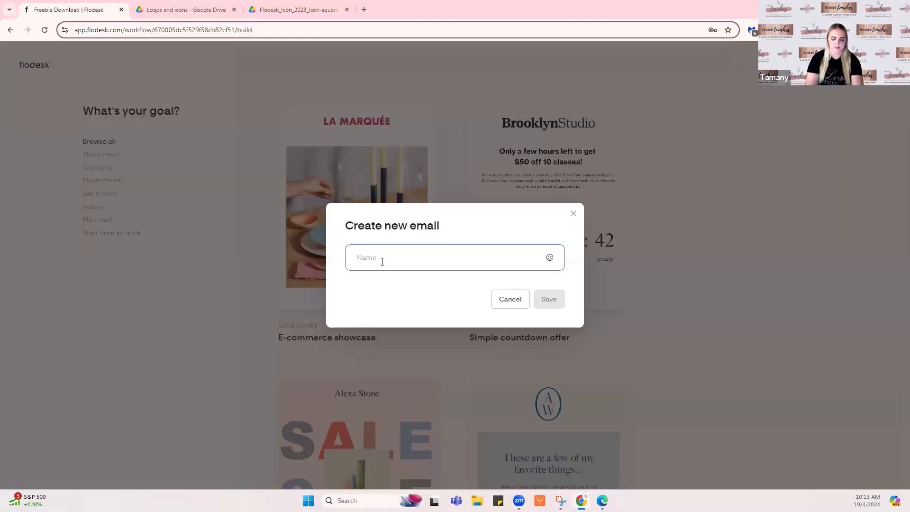
text(Deliver)
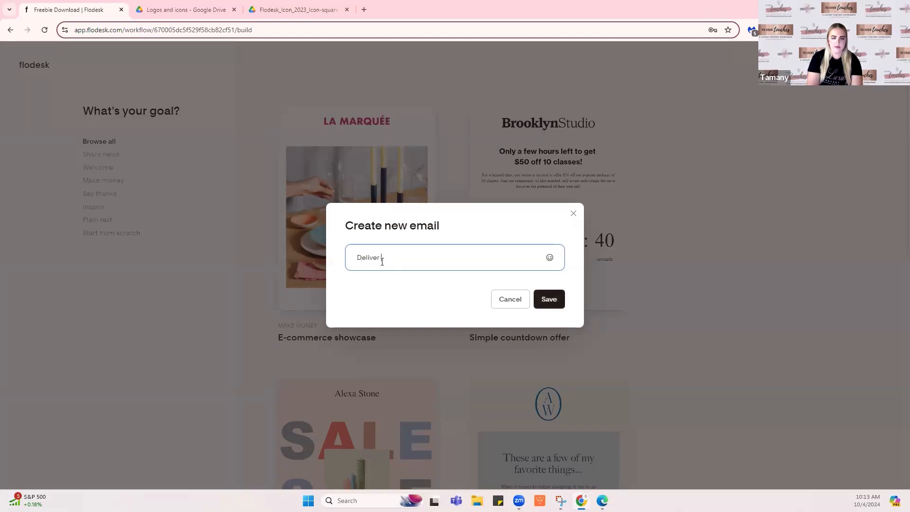
text( Freebie)
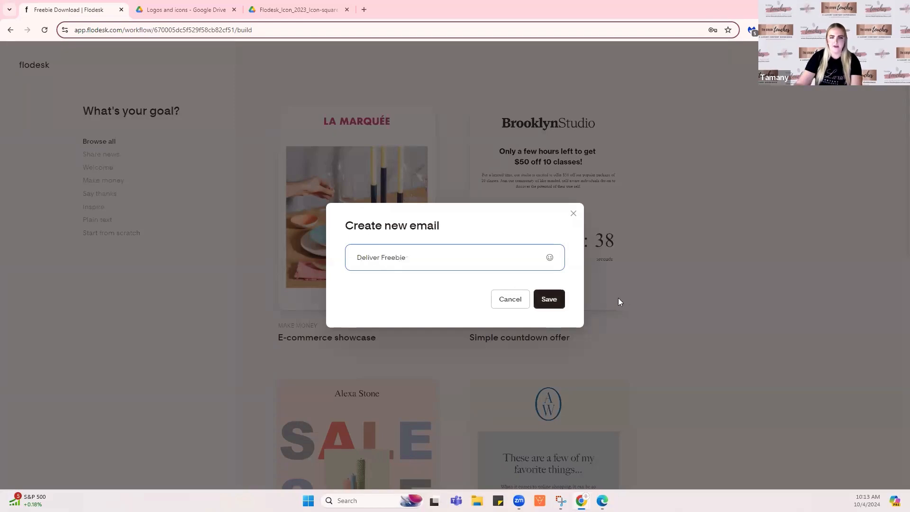
click(547, 305)
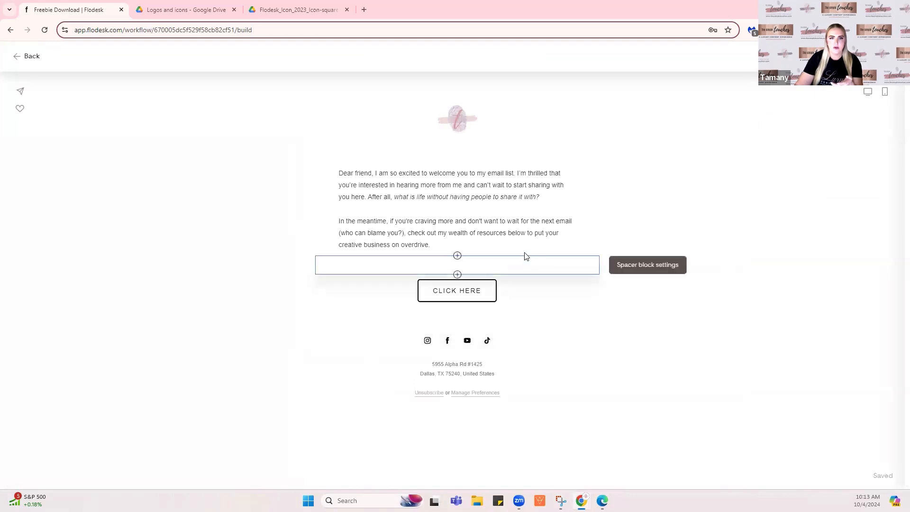
Replace the welcome text with a 'Hey [First name],' greeting using fallback 'friend'
triple_click(404, 198)
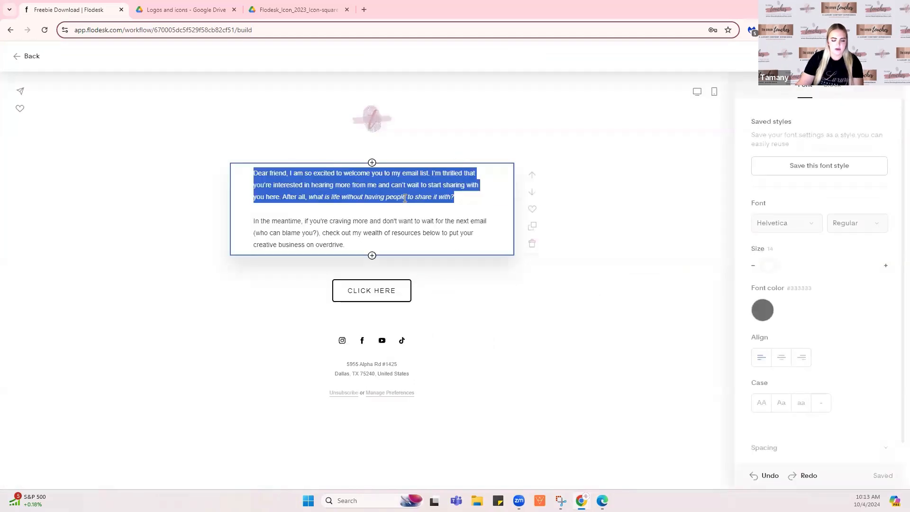
key(ctrl+a)
text(Hey @)
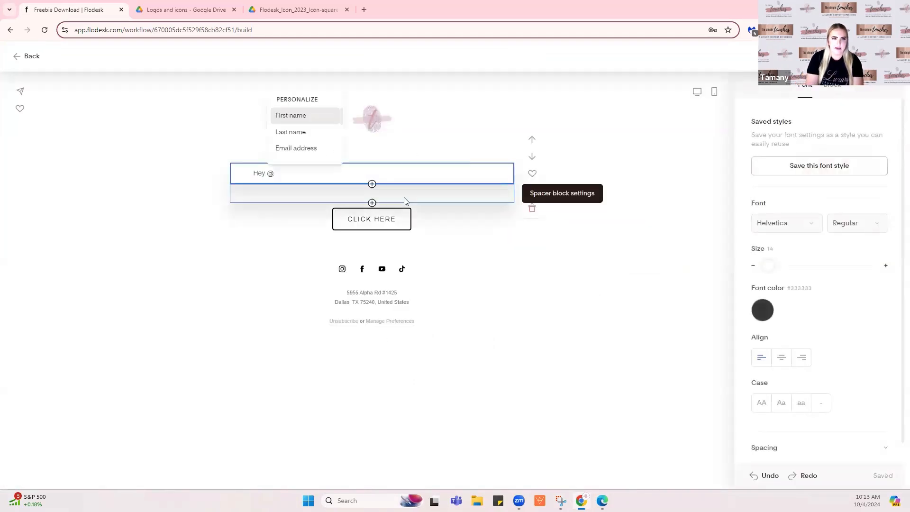
click(305, 118)
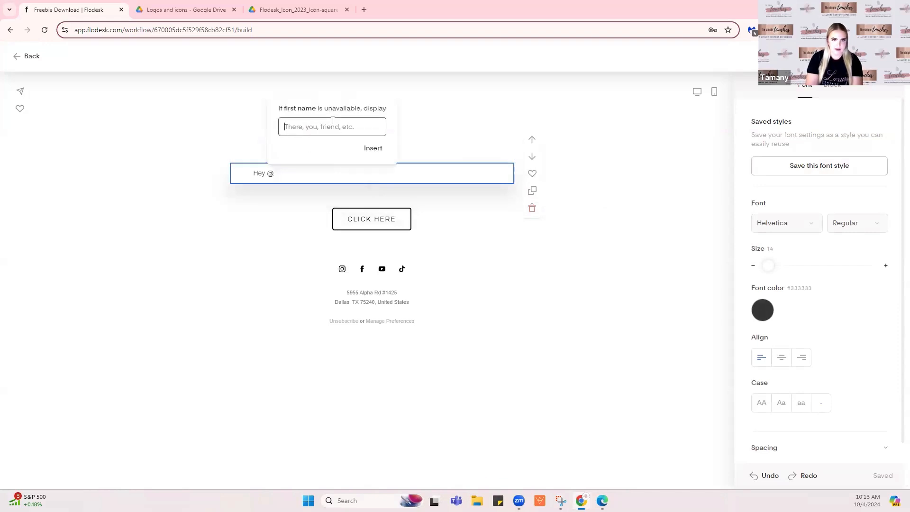
text(friend)
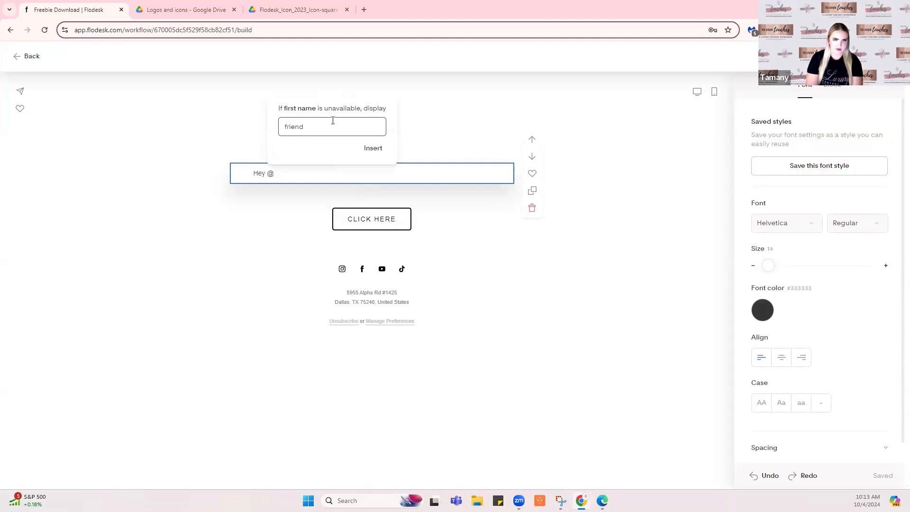
click(373, 148)
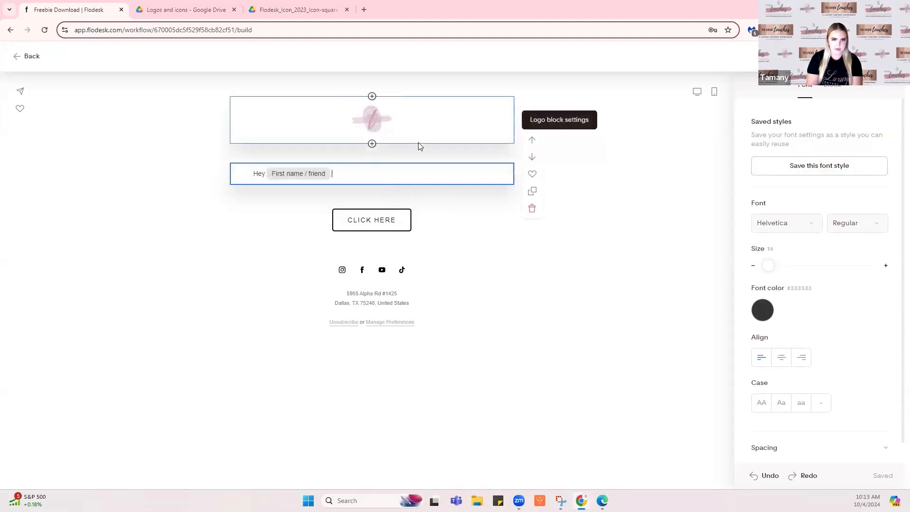
text(,)
key(Return)
key(Return)
Write the message offering the requested free Sacramento Spa Guide and inviting any questions
text(Here is my Sacram)
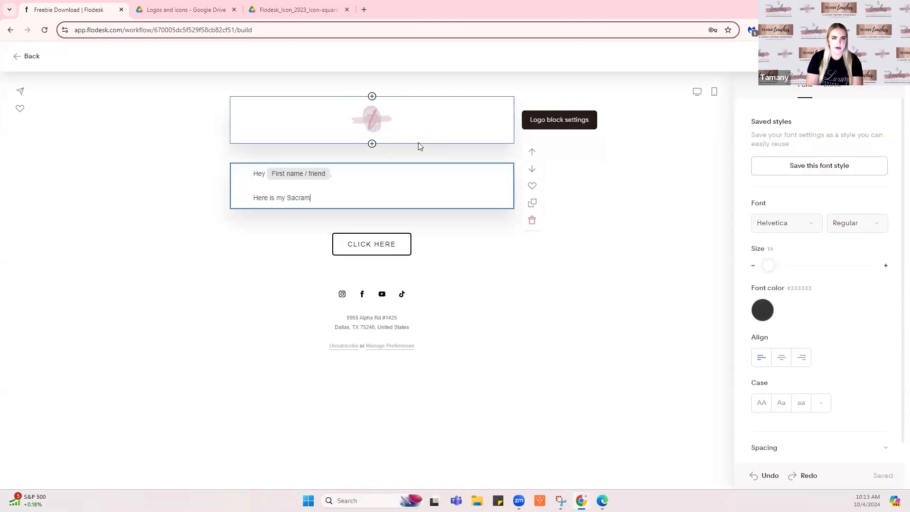
key(BackSpace)
key(BackSpace)
text(nto)
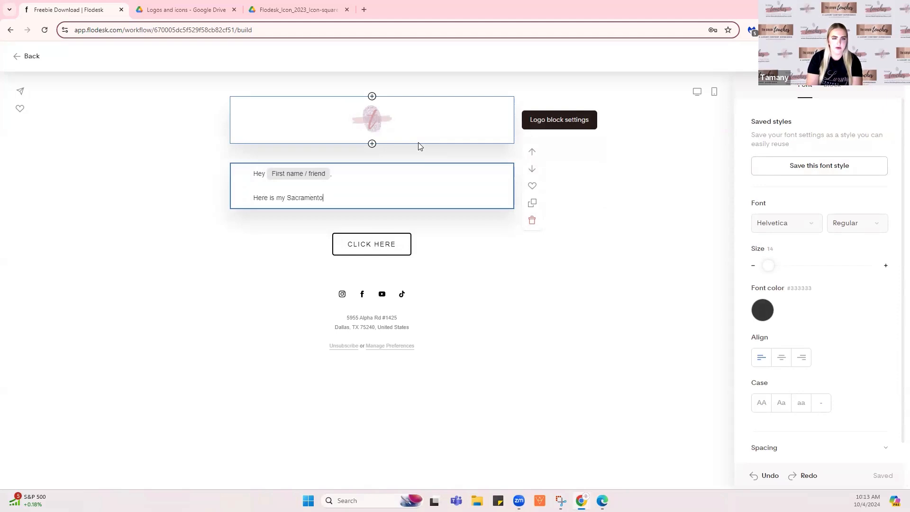
text( Spa Guide)
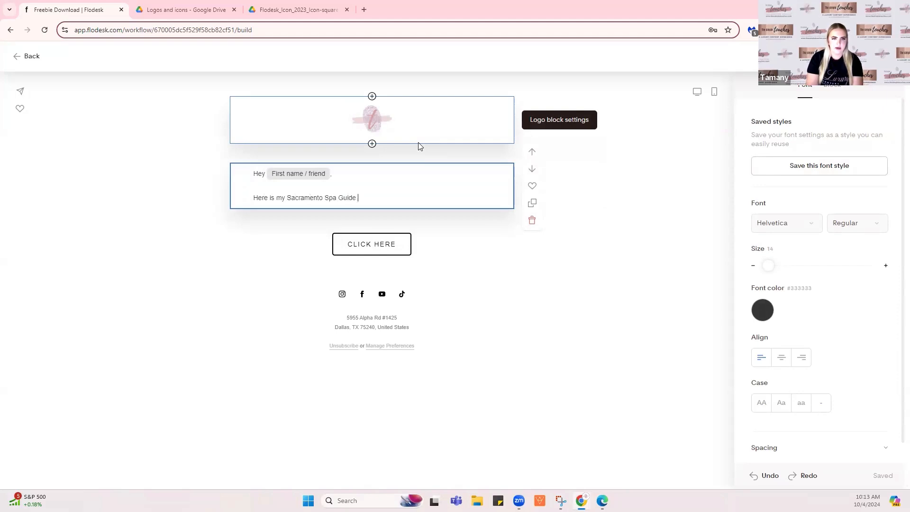
click(286, 198)
text(free )
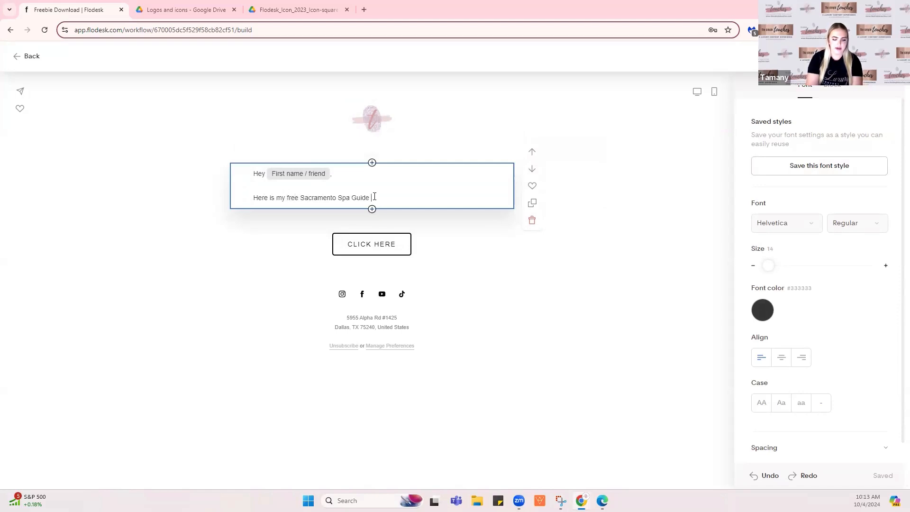
text(tha)
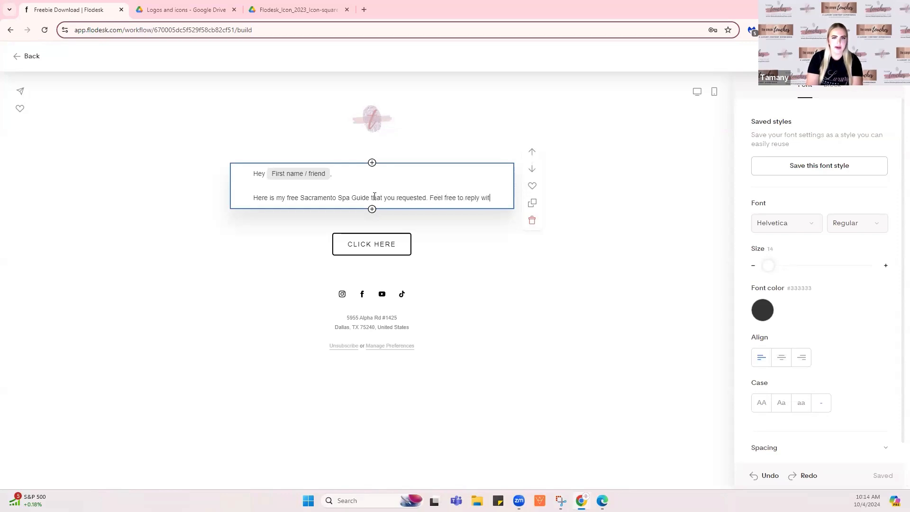
text(h any quest)
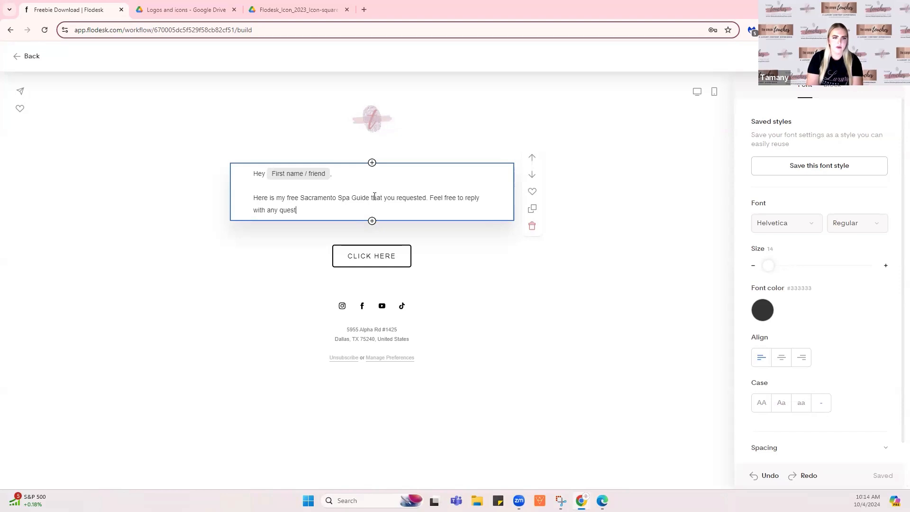
text(ions you might have!)
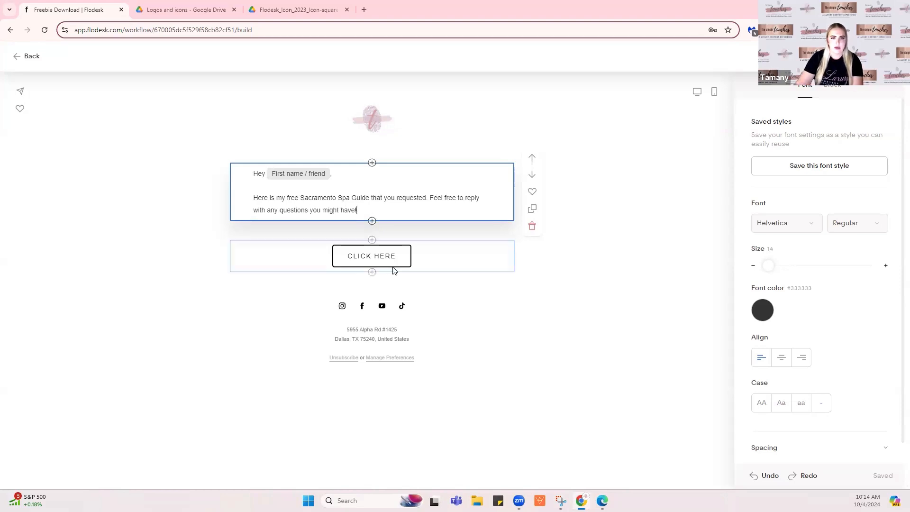
Link the CLICK HERE button to the freebie's Google Drive share link, then go back to the workflow
click(385, 256)
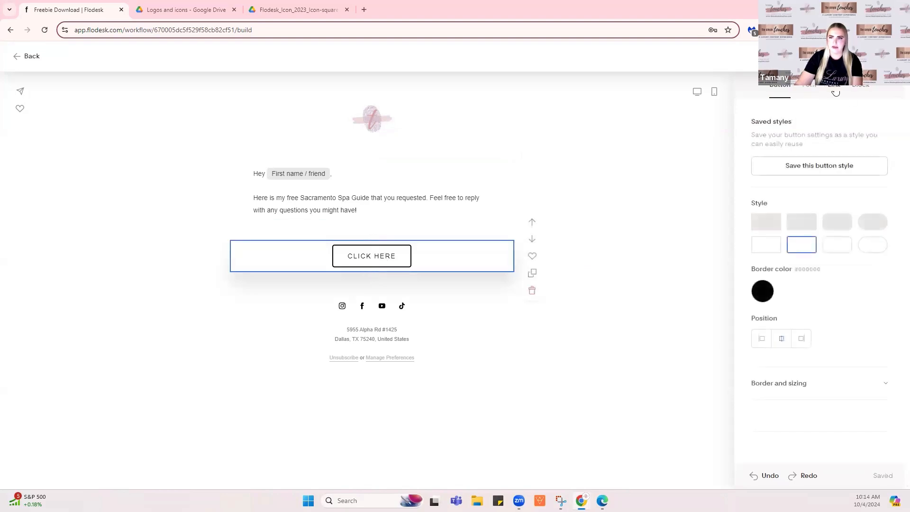
click(834, 93)
click(795, 151)
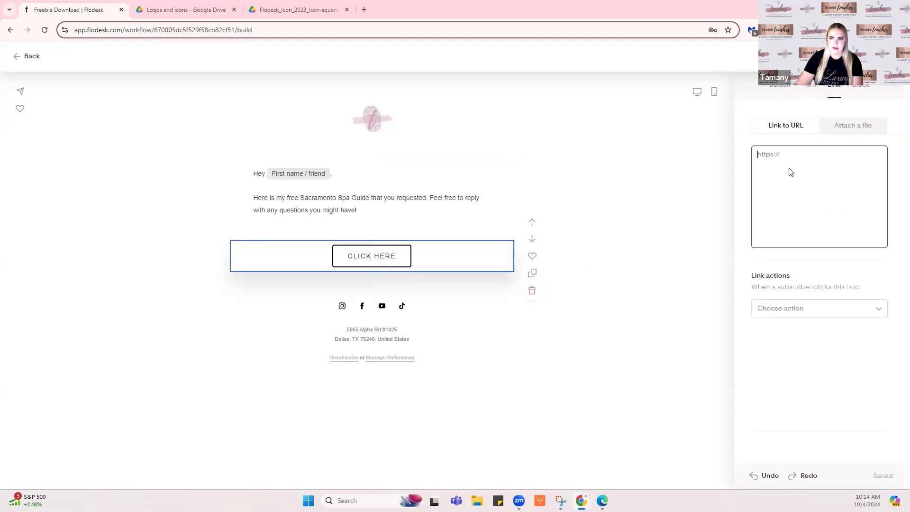
click(197, 13)
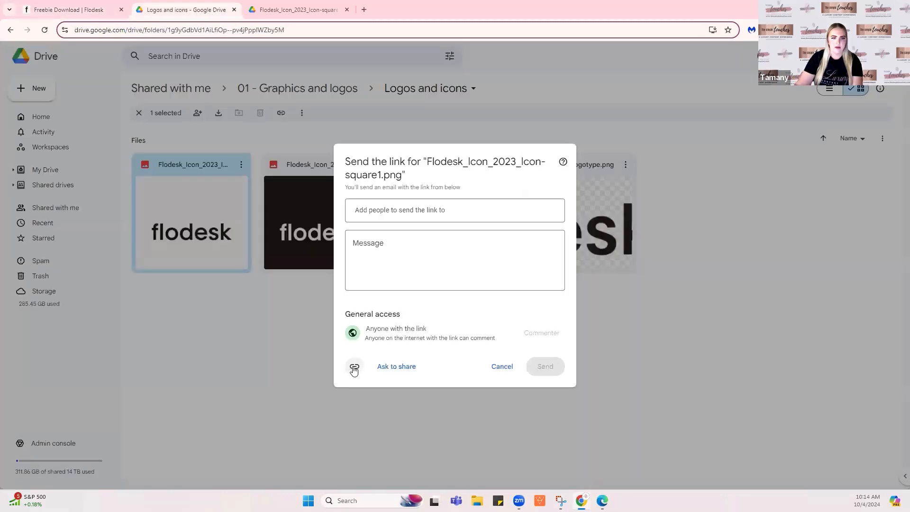
click(354, 368)
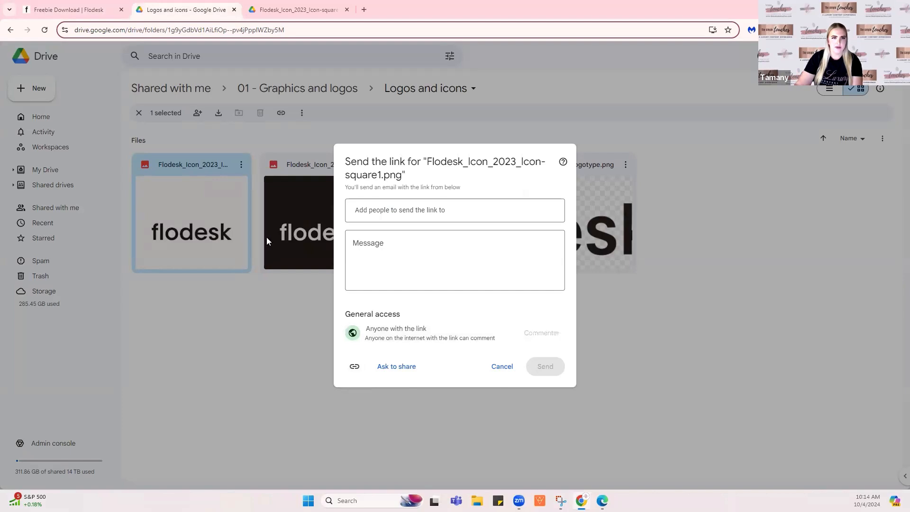
click(87, 11)
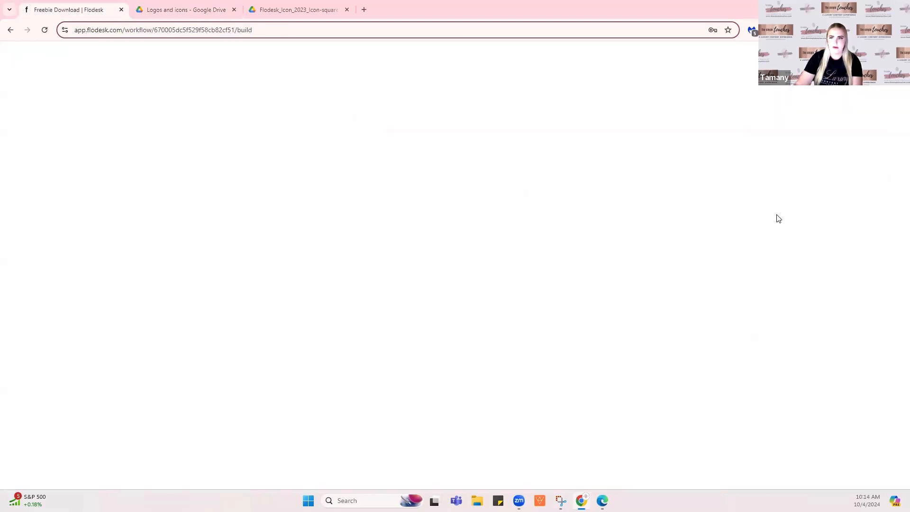
click(788, 184)
key(ctrl+v)
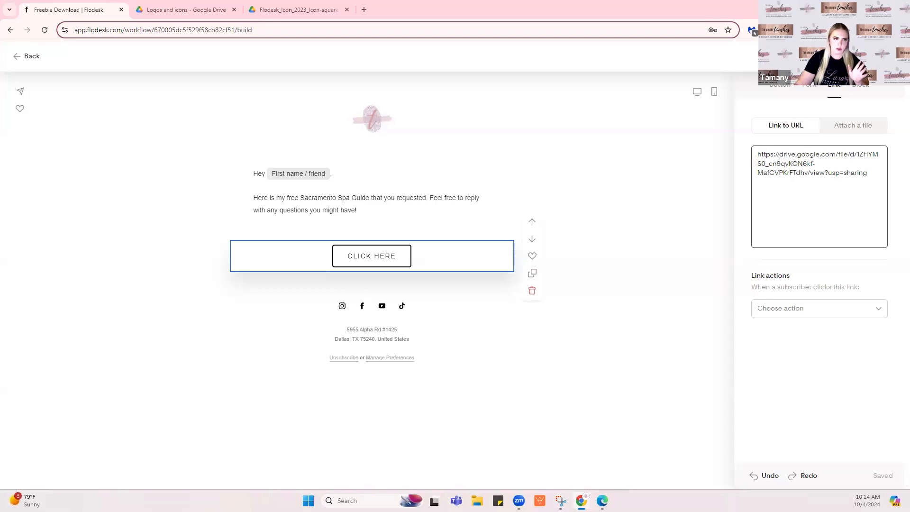
click(870, 56)
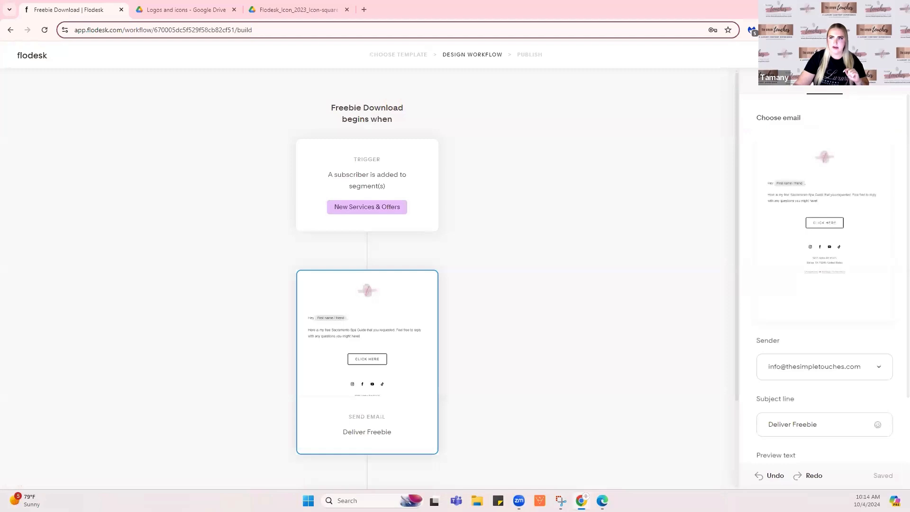
Advance Freebie Download to the Publish page without publishing, then return to My workflows
click(870, 55)
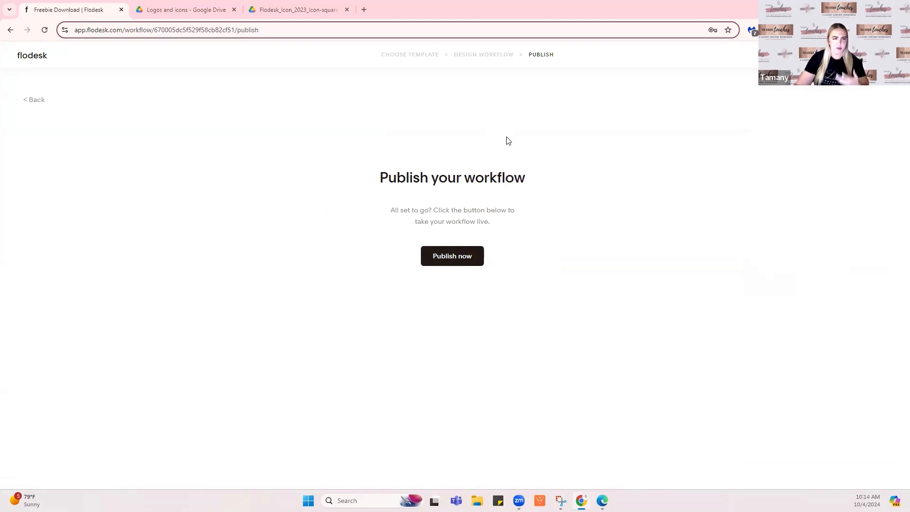
click(38, 60)
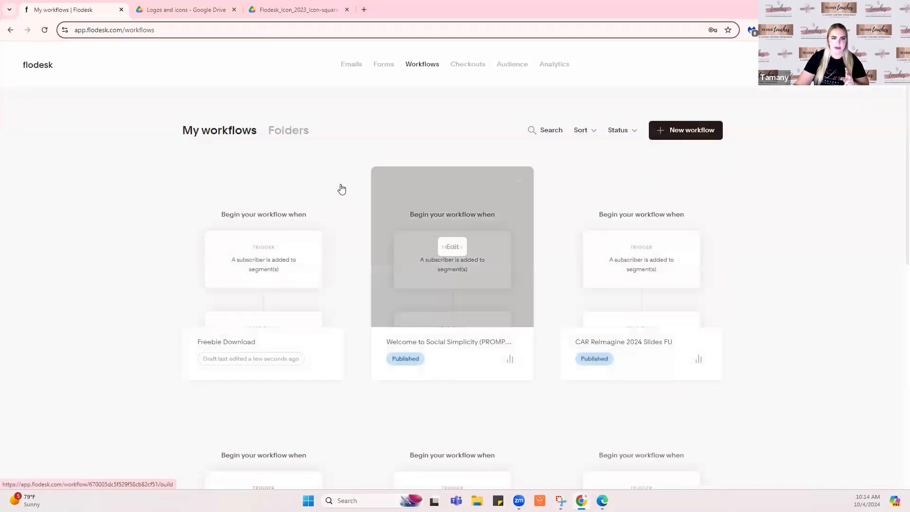
Delete the Freebie Download draft from its card menu and confirm the deletion
click(329, 179)
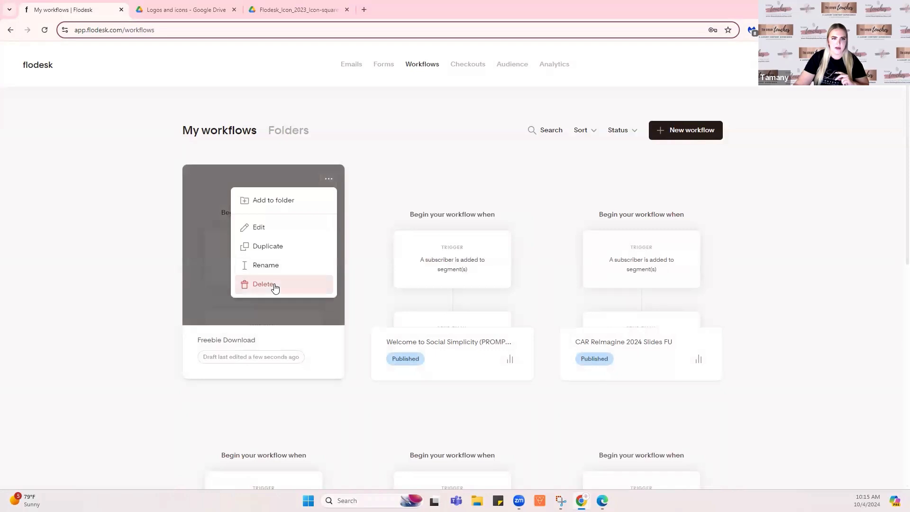
click(275, 287)
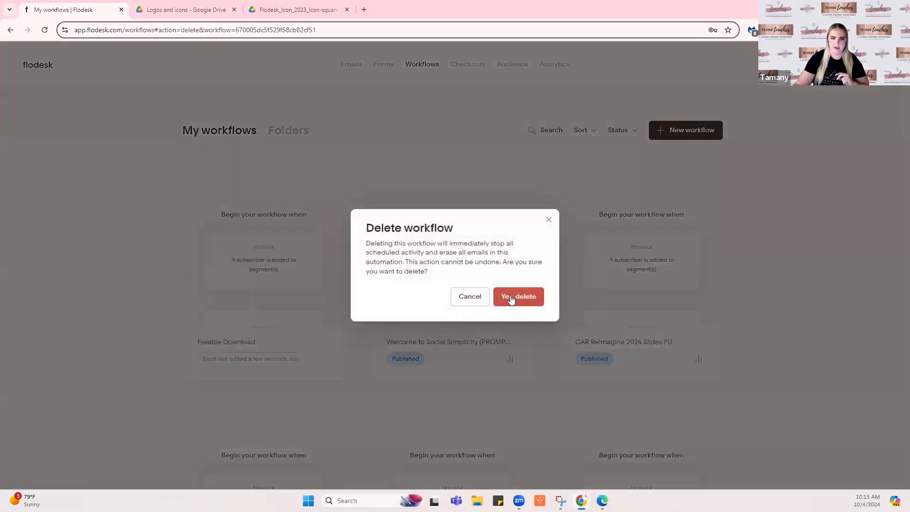
click(511, 298)
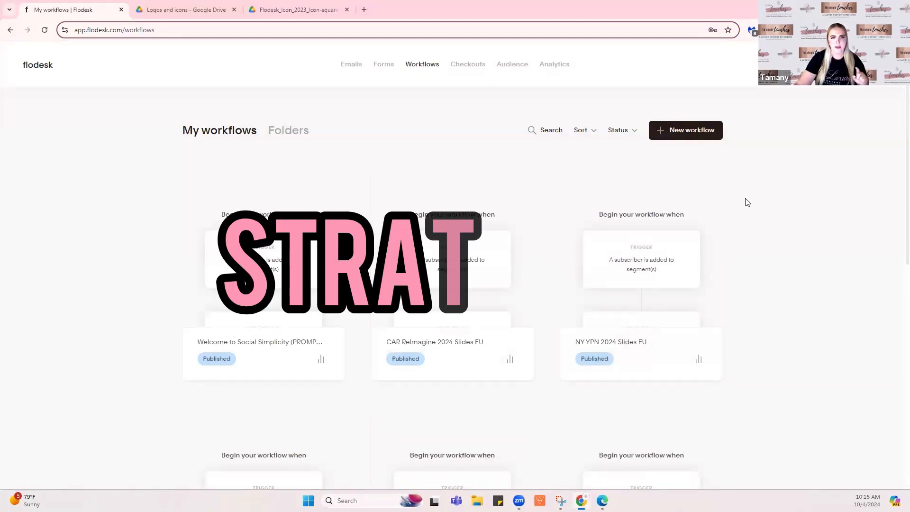
Open Checkouts, listing the Single Property Website Template Freebie and a Sell a service draft
click(469, 69)
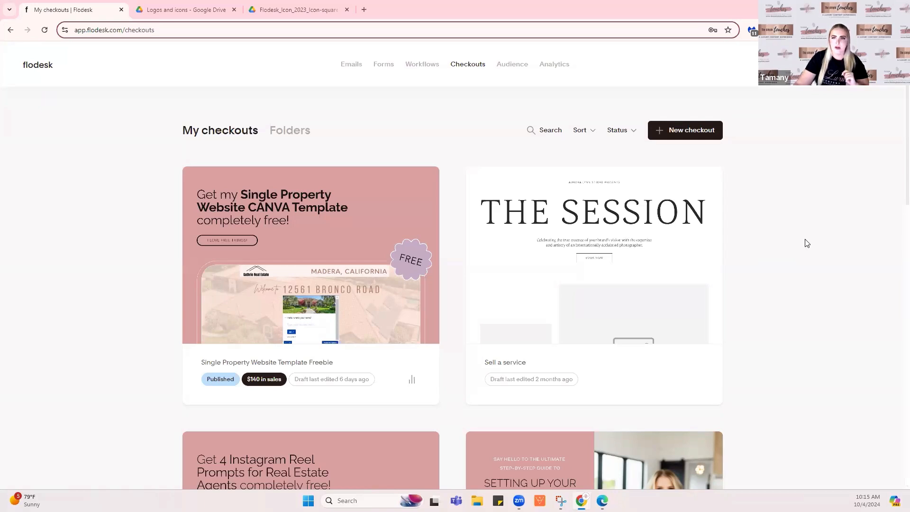
Start a new checkout and filter the templates to the Checkout only category
click(720, 137)
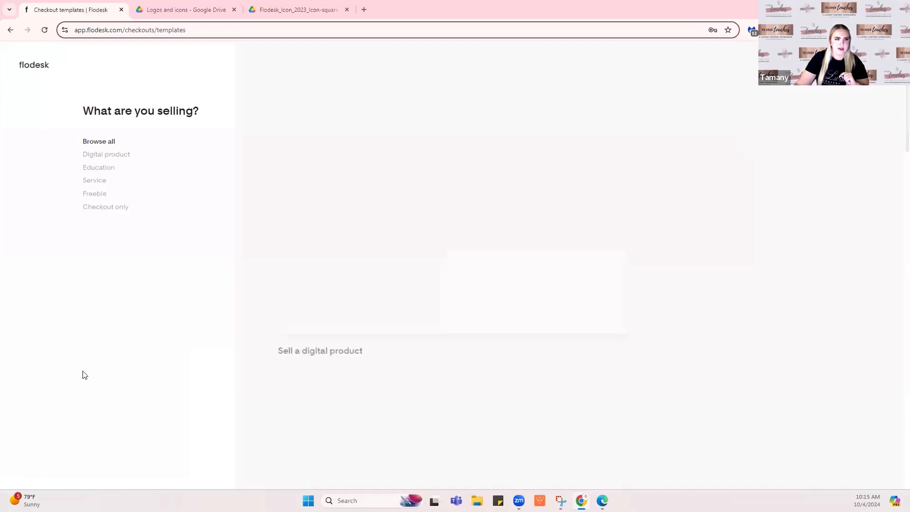
click(120, 159)
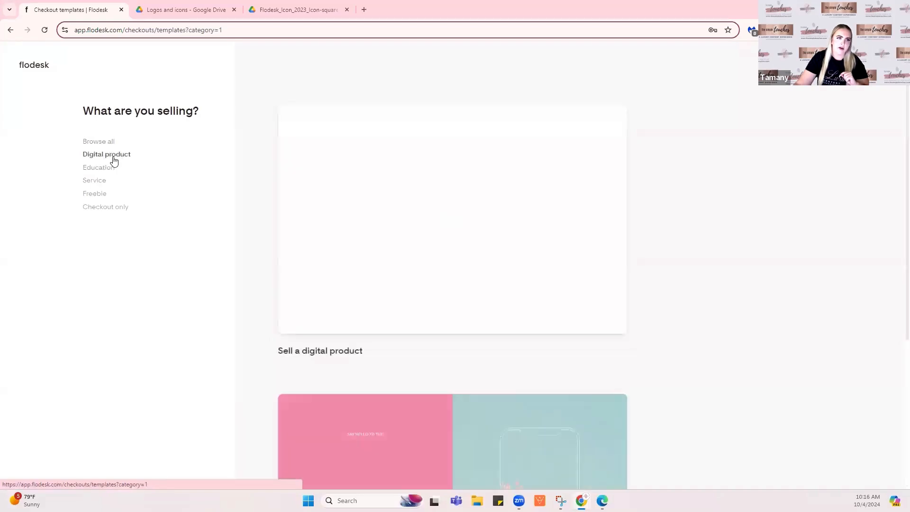
click(100, 196)
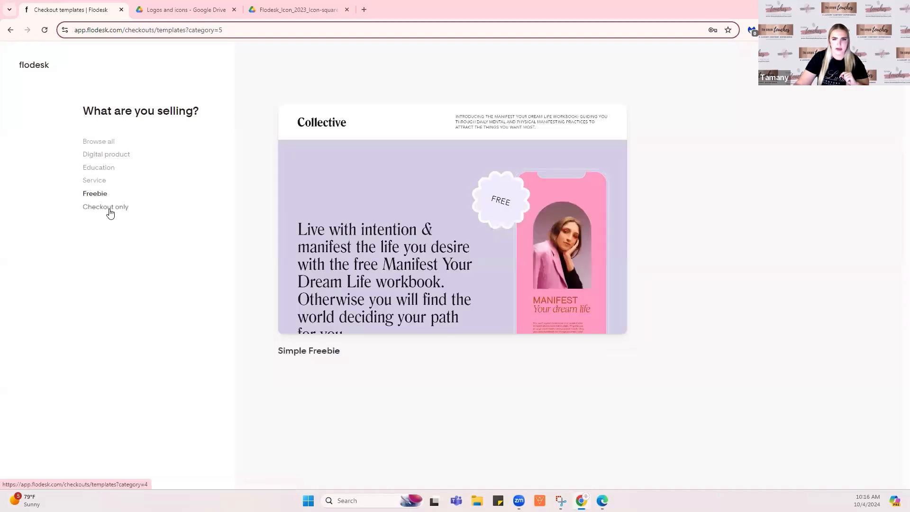
click(108, 208)
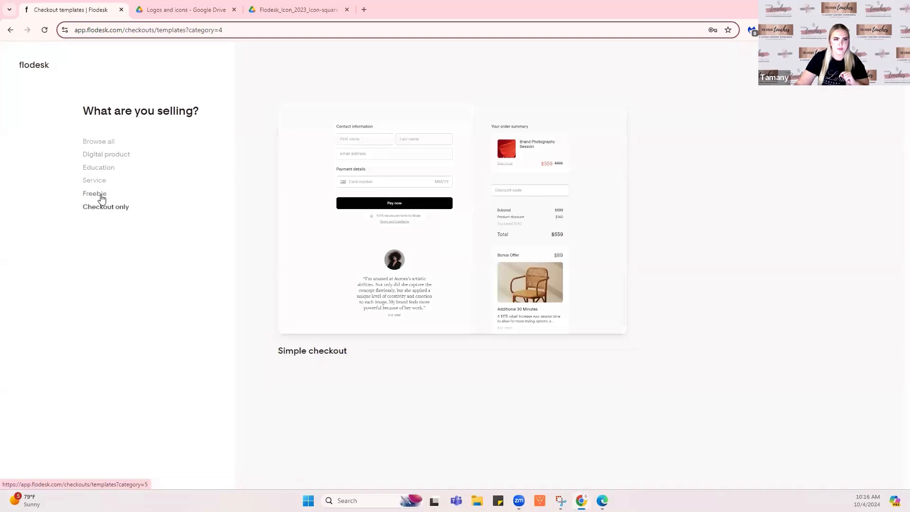
click(101, 197)
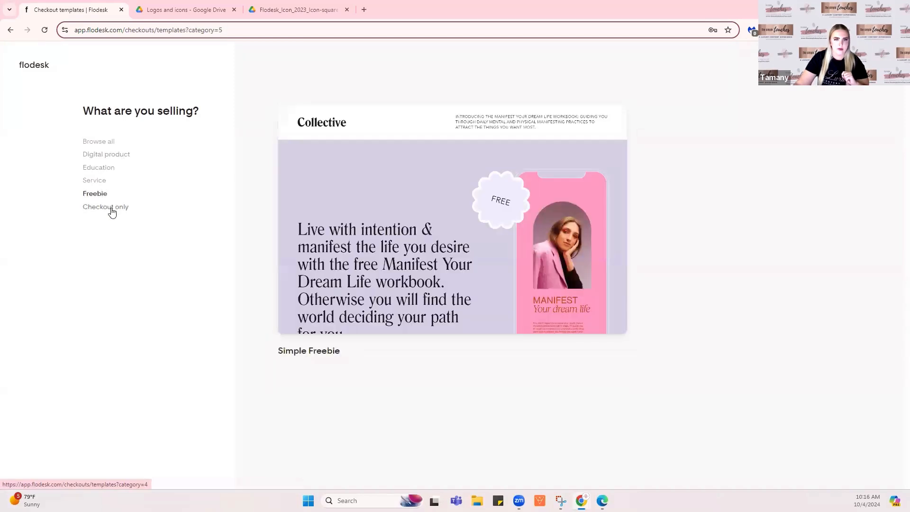
click(112, 211)
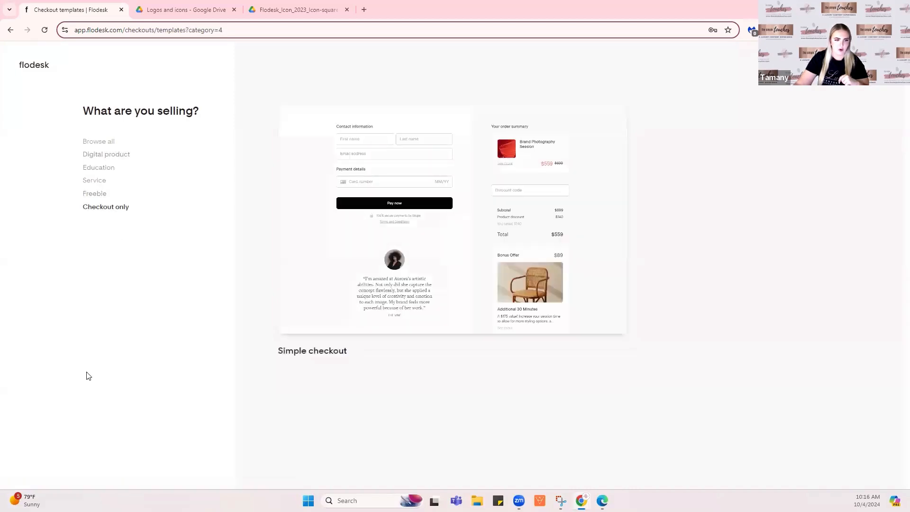
Preview the Simple checkout template: a $559 Brand Photography Session with an $89 bonus
mouse_move(360, 290)
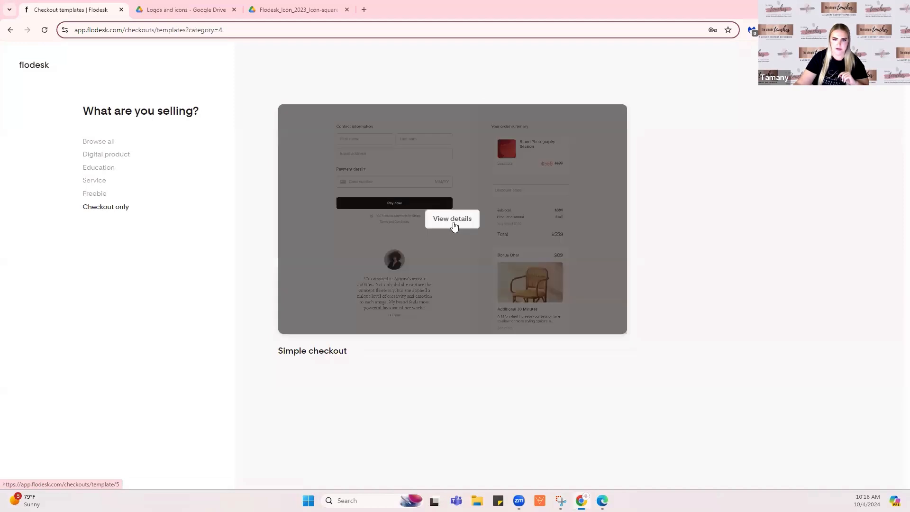
click(453, 225)
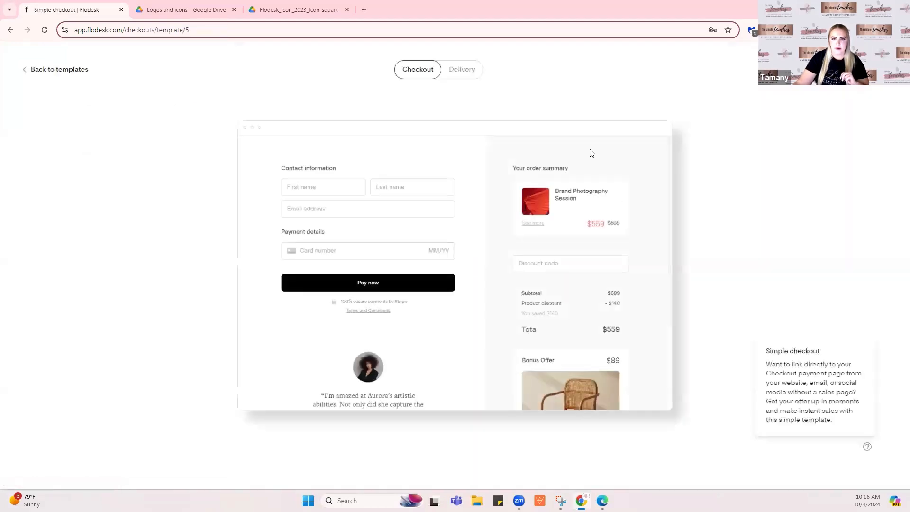
scroll(587, 251, down, 3)
scroll(585, 242, up, 3)
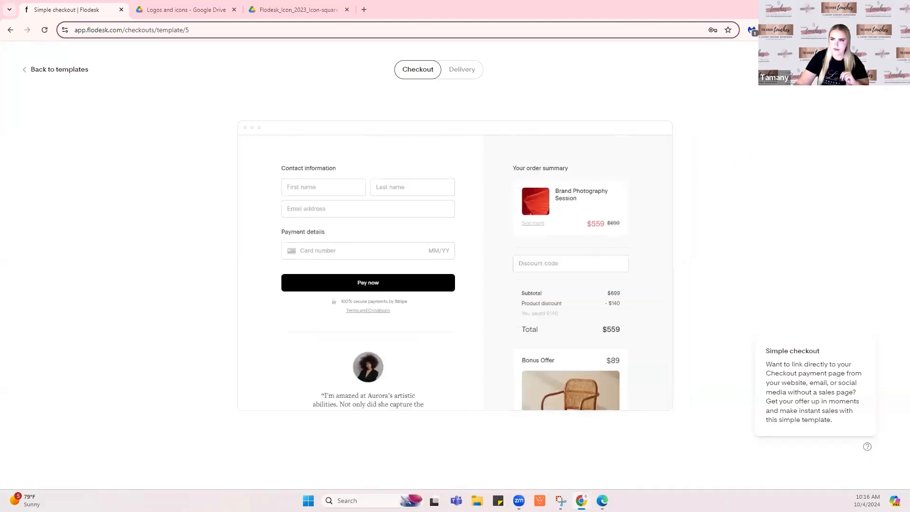
Create a checkout from the Simple checkout template and open its Contact information settings
click(856, 70)
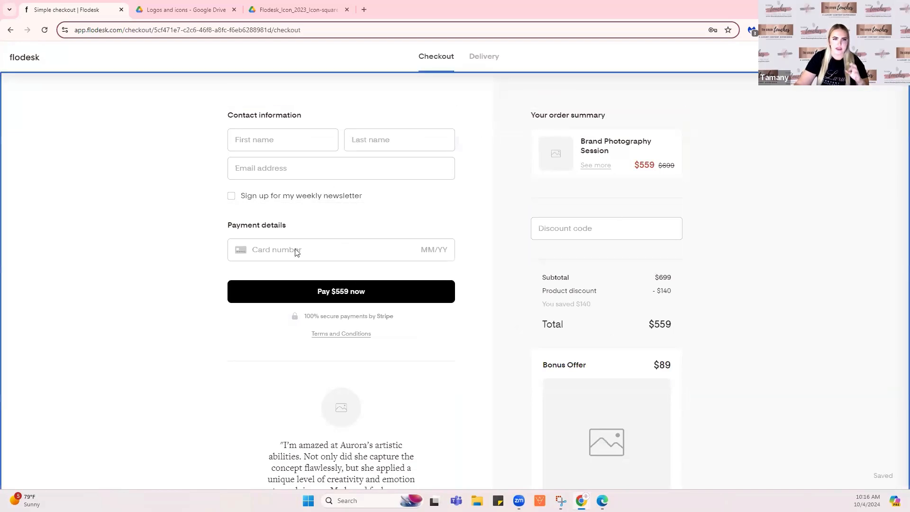
click(306, 145)
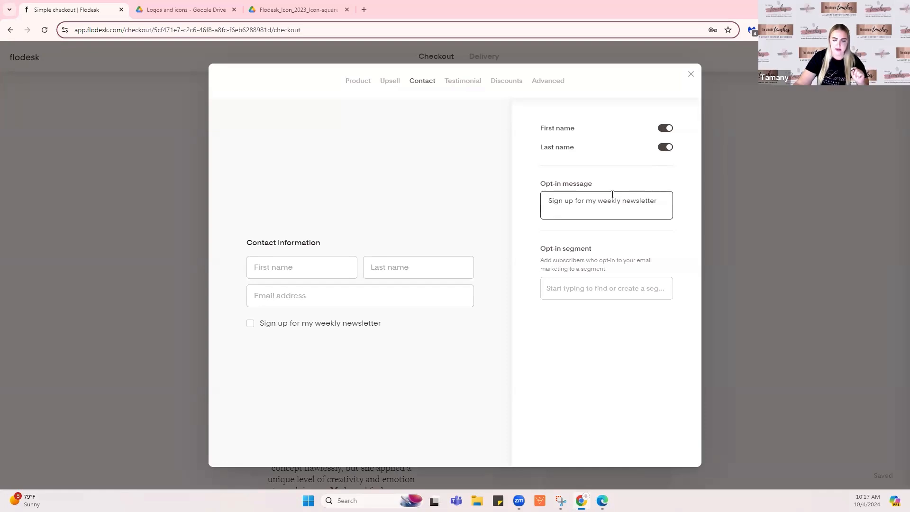
Change the opt-in text to 'Stay up to date on Sacramento neighborhood news' with segment New Services & Offers
triple_click(586, 202)
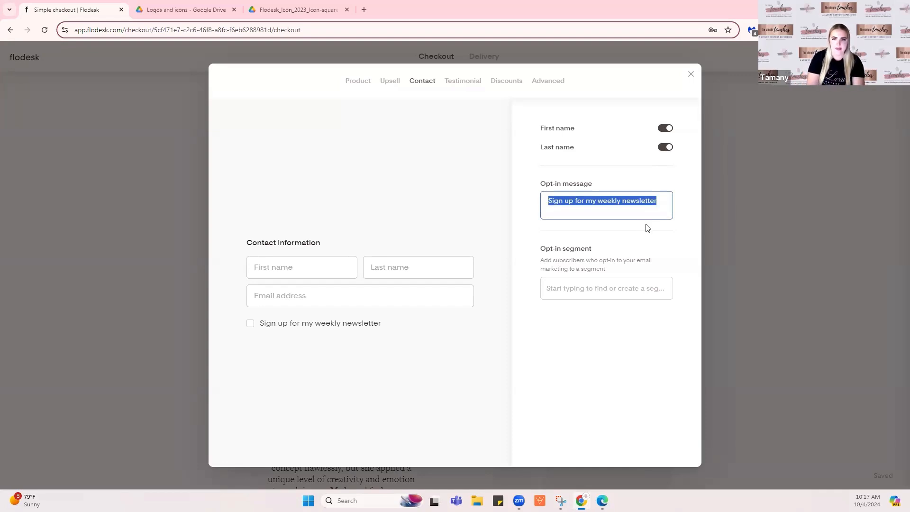
text(Get)
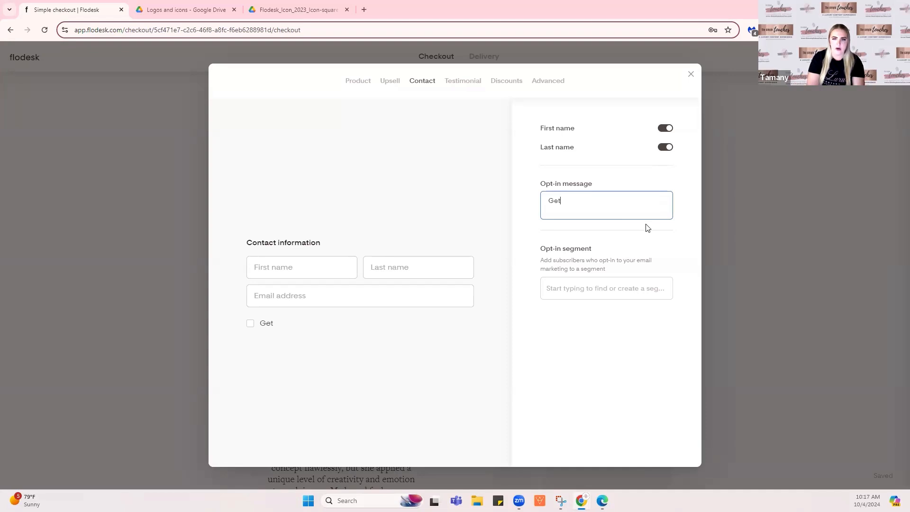
key(BackSpace)
key(BackSpace)
key(BackSpace)
text(Sta )
text( uo)
text(p to d)
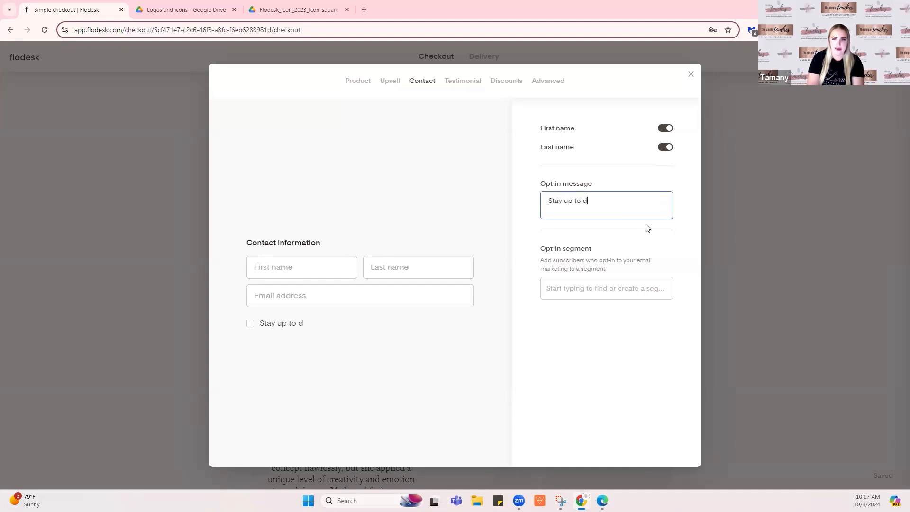
text(ate on Sacramento )
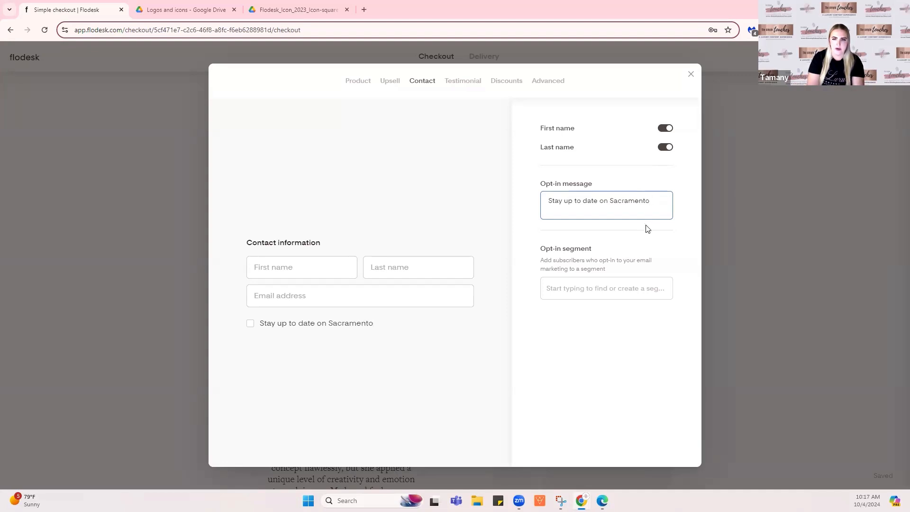
text(neighborhood news)
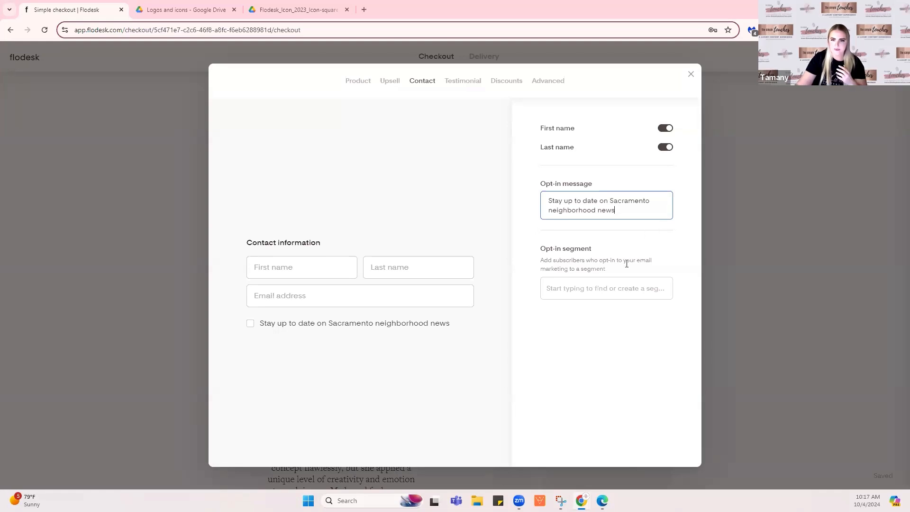
click(570, 291)
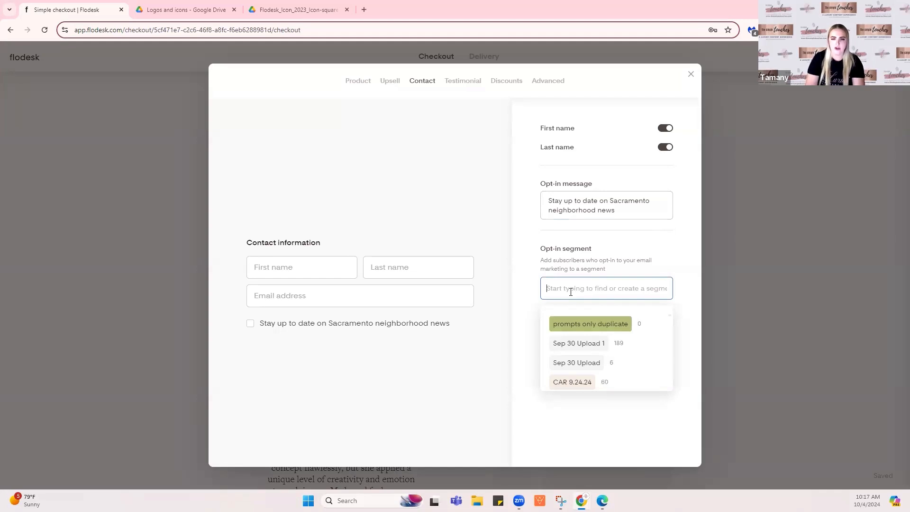
text(new)
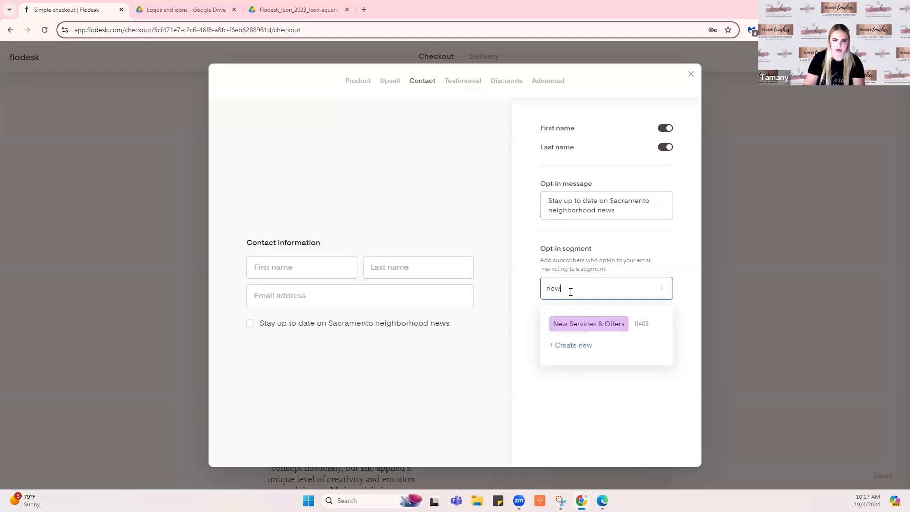
click(618, 323)
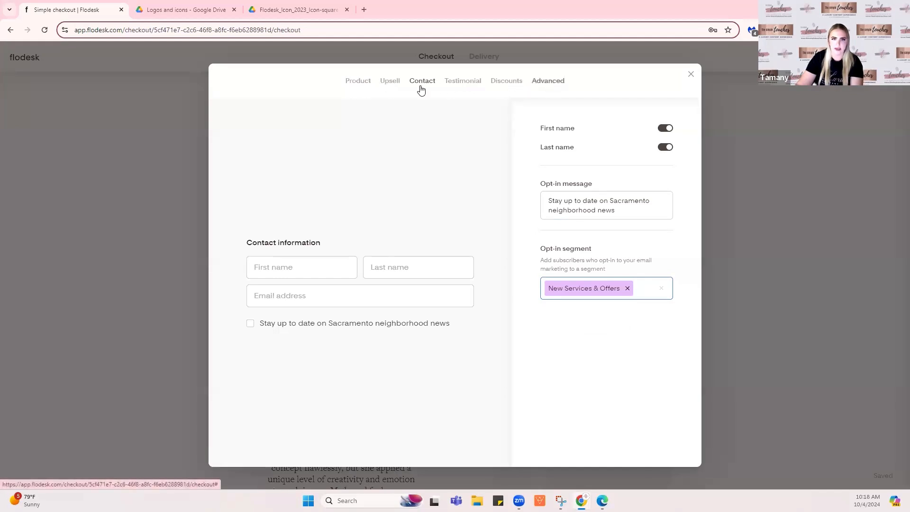
Make the Brand Photography Session product free and cap its quantity at 100 available
click(358, 81)
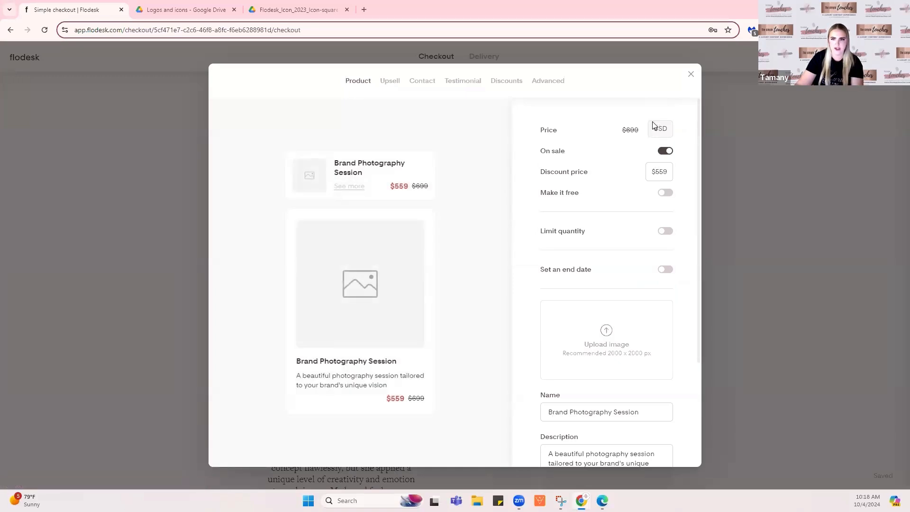
click(665, 193)
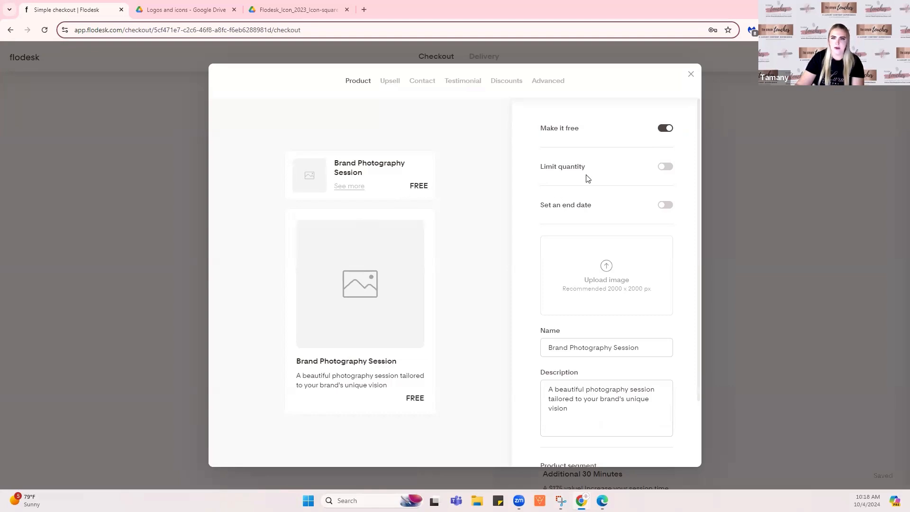
click(664, 171)
click(657, 196)
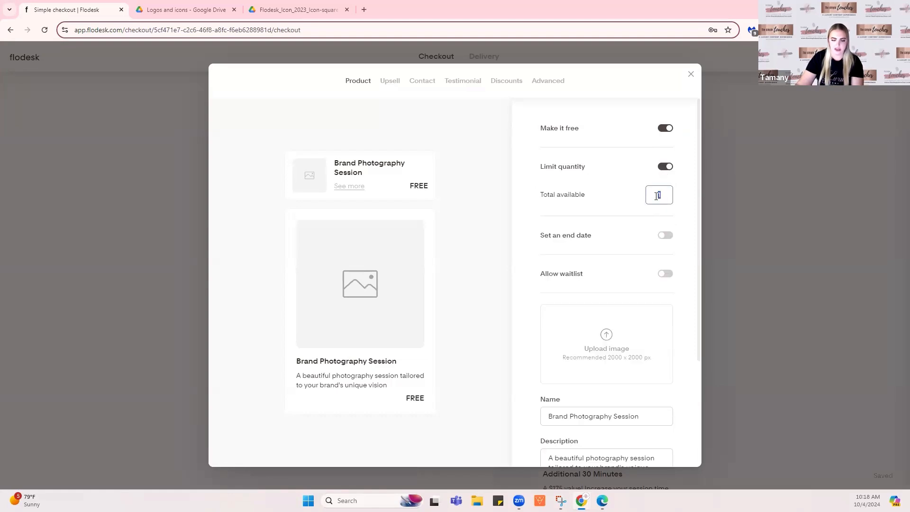
text(100)
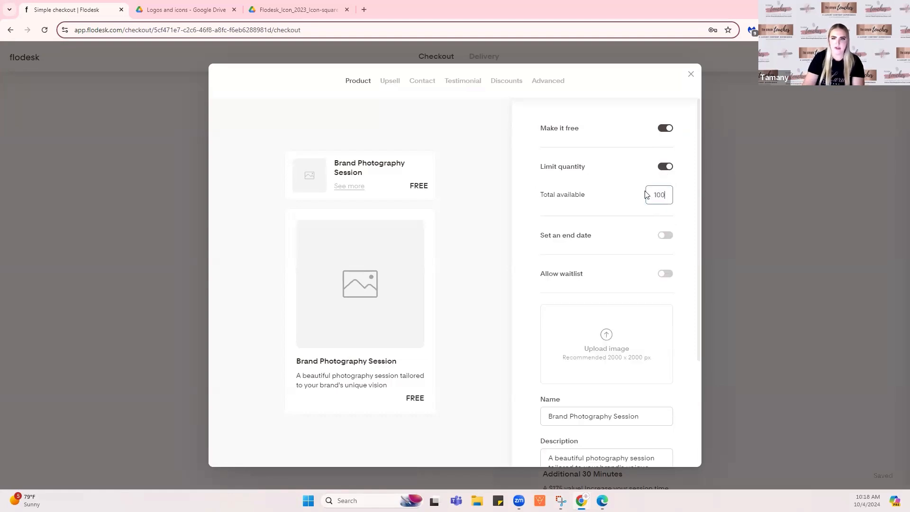
click(676, 194)
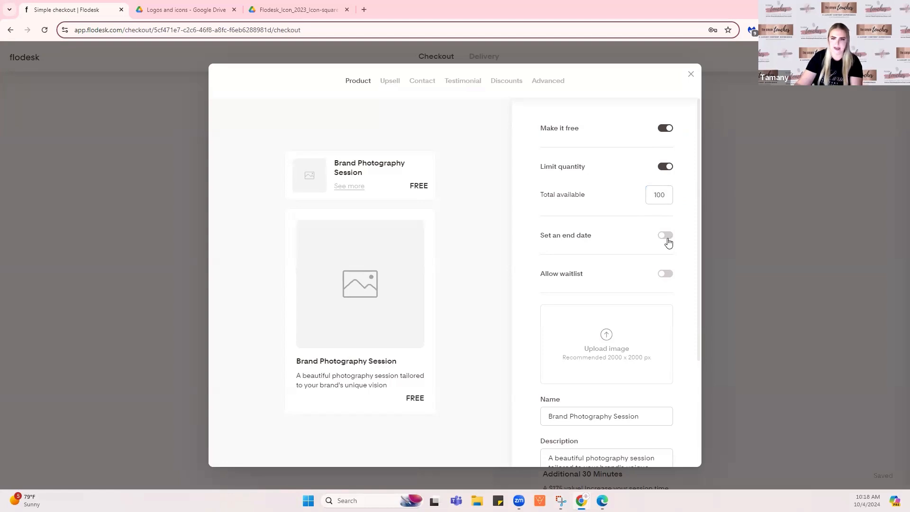
scroll(686, 226, down, 3)
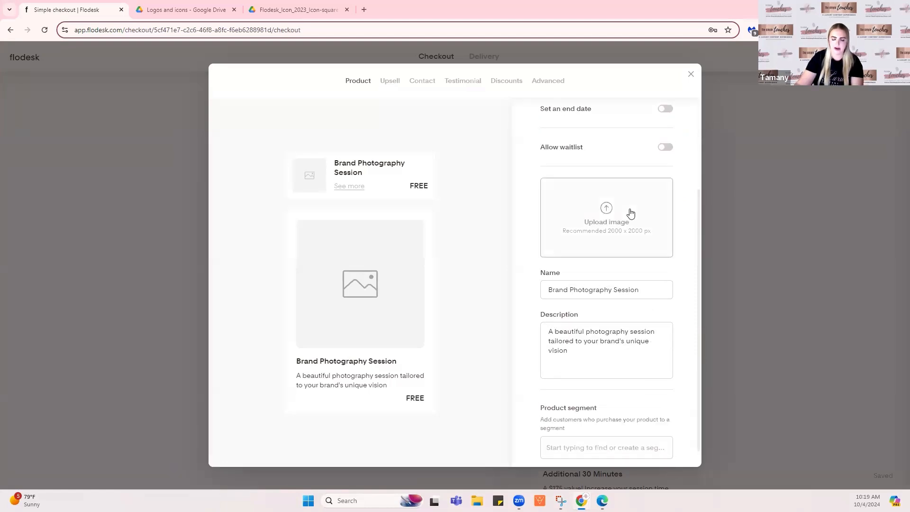
Upload the kitchen photo of two women at a laptop from the brand shoot folder
click(603, 221)
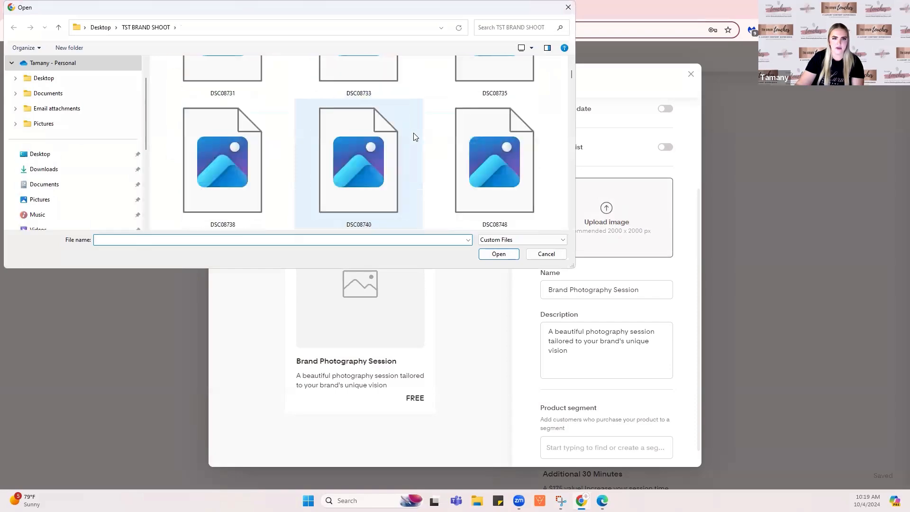
scroll(415, 137, down, 10)
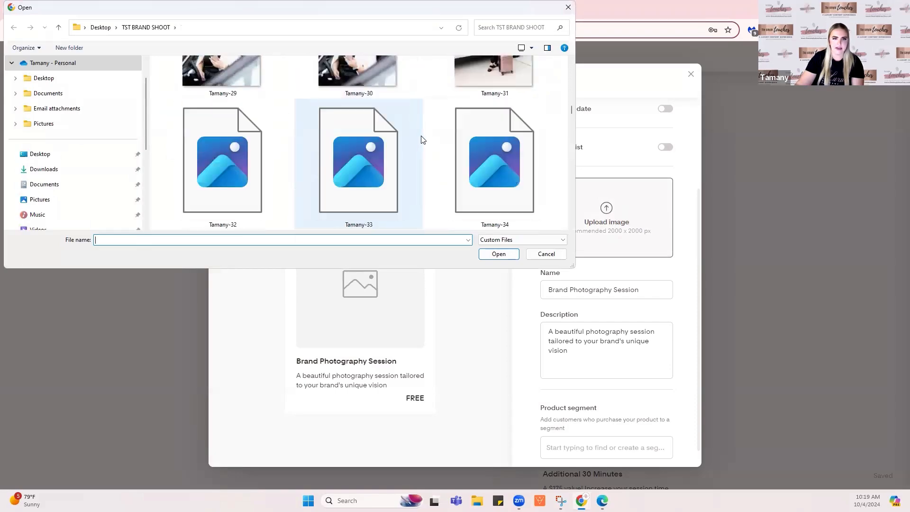
scroll(422, 139, down, 9)
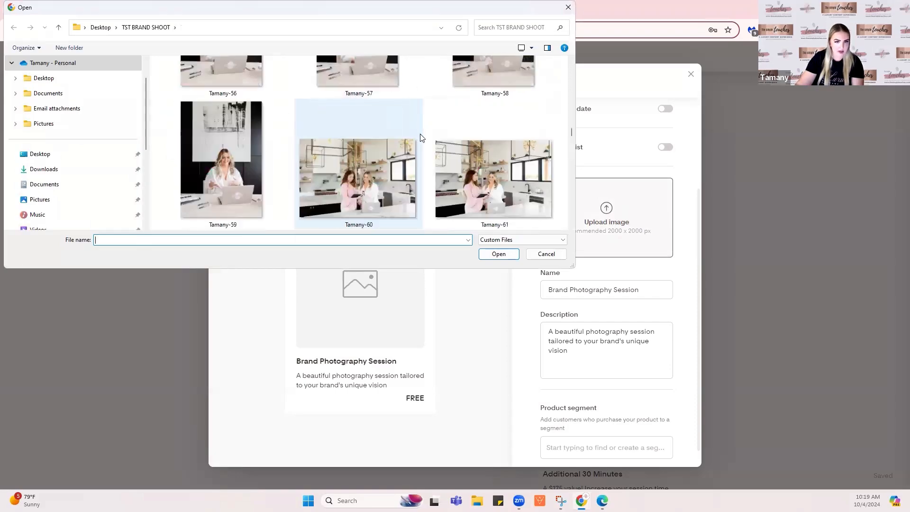
scroll(406, 149, down, 2)
double_click(372, 144)
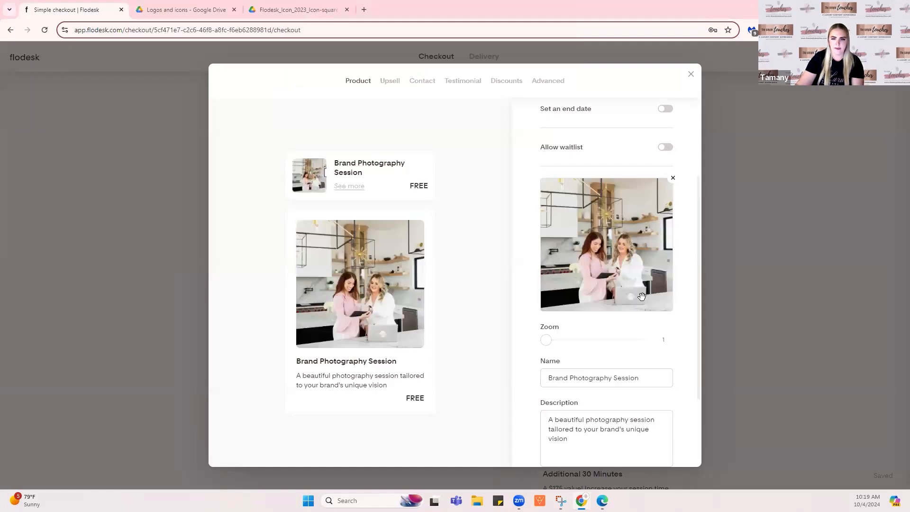
Rename the product to 'Sacramento Spa Guide'
scroll(644, 289, down, 3)
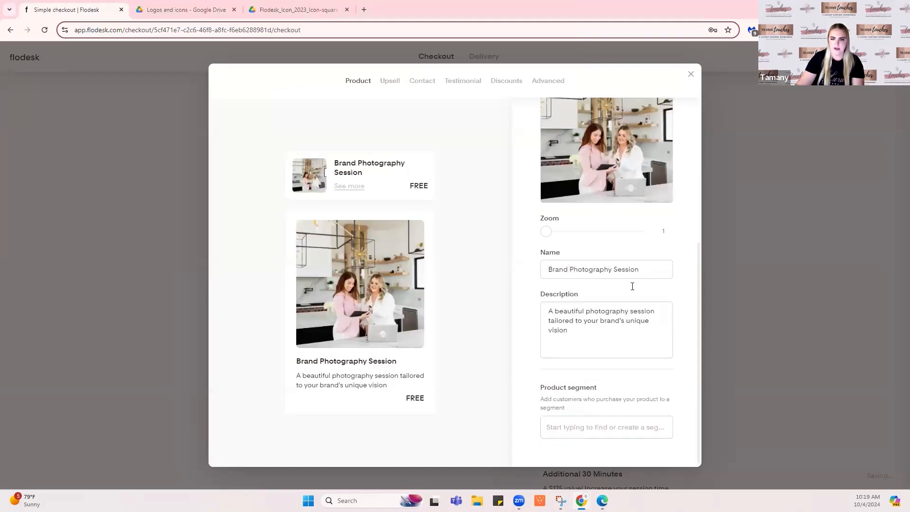
triple_click(593, 272)
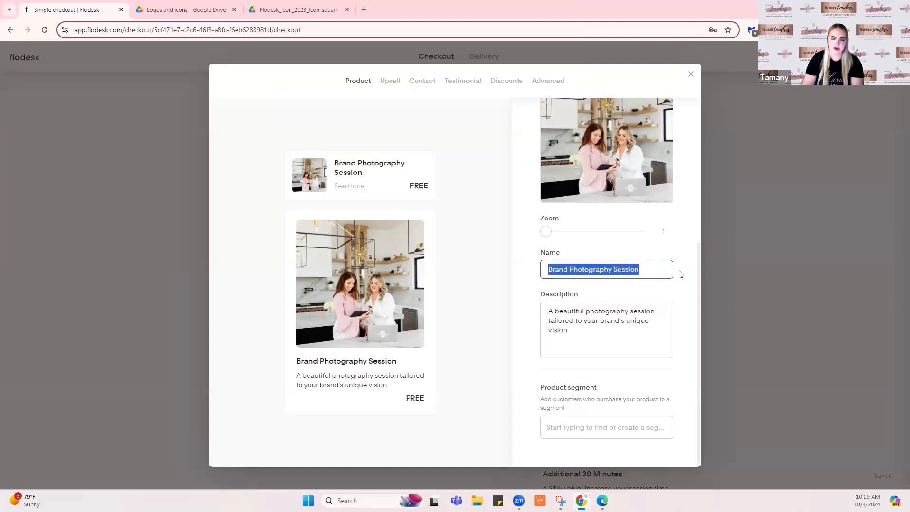
text(Sa)
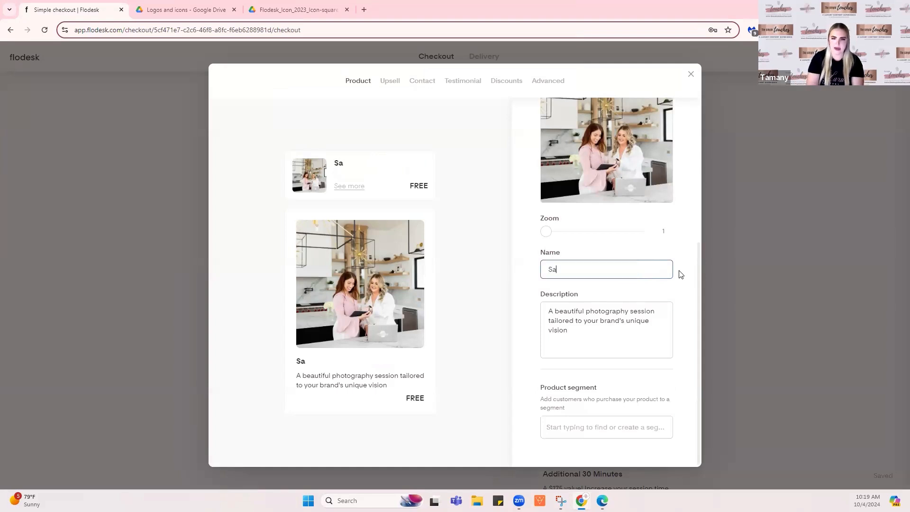
text(cram)
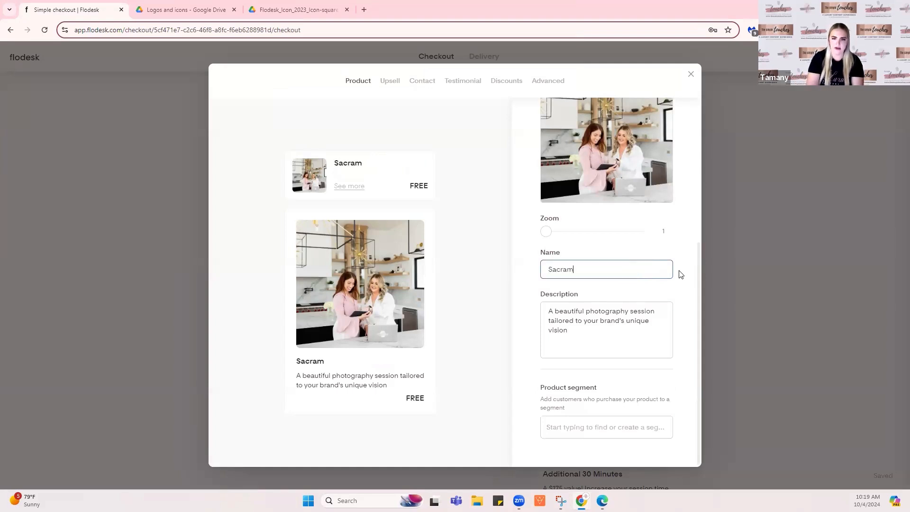
text(ento Spa )
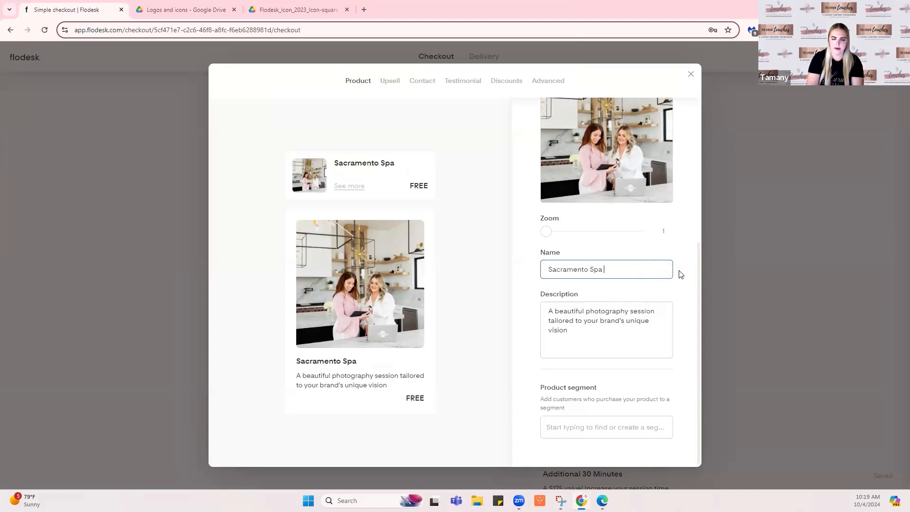
text(Guide)
Describe it as perfect for Sacramento locals escaping the city to pamper themselves, with no product segment
click(572, 336)
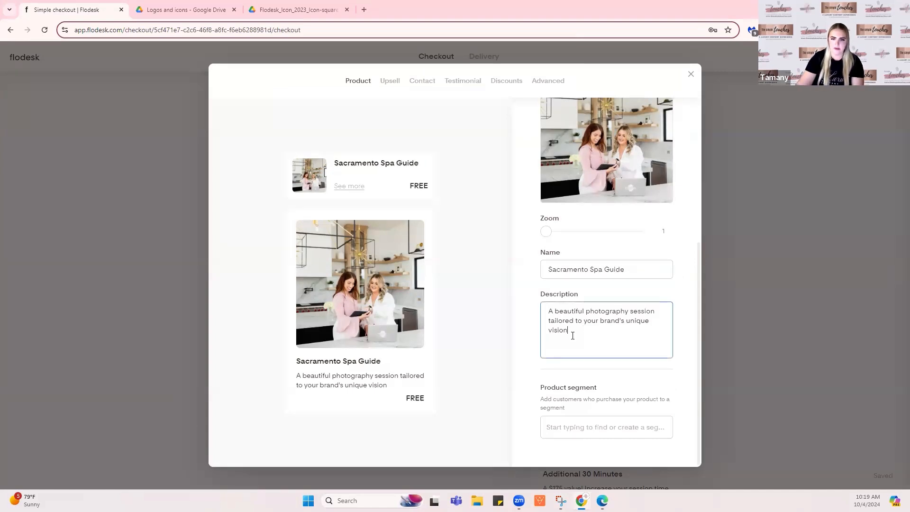
drag(573, 335, 529, 305)
text(This is )
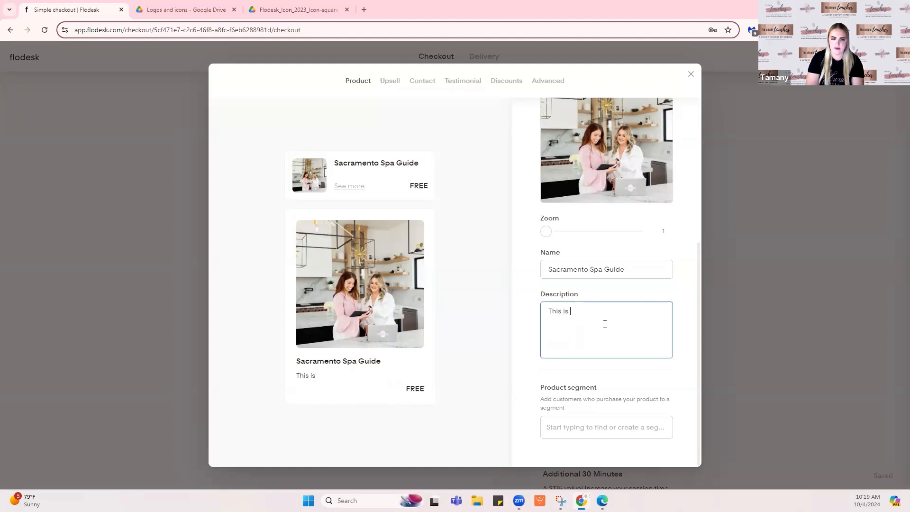
text(perfp)
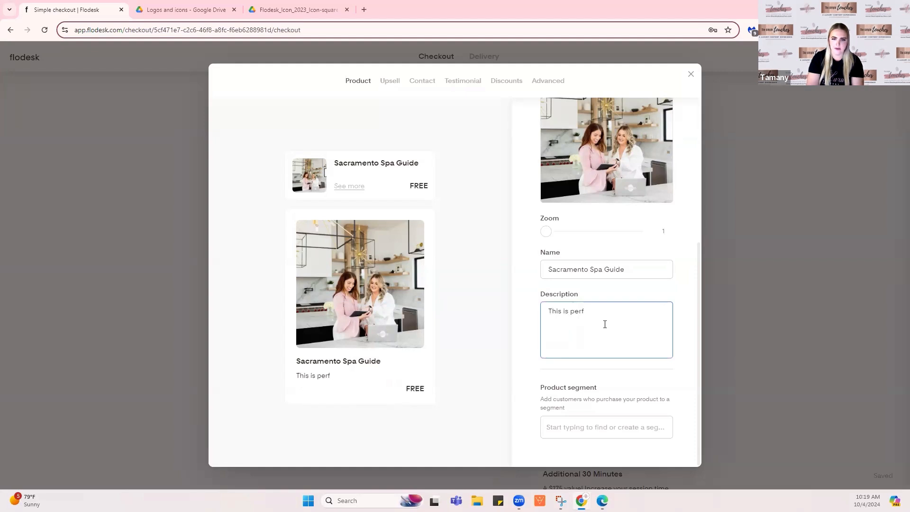
text(ect for Sacramento locals who like to escape the city for an afternoon and pamper themselves)
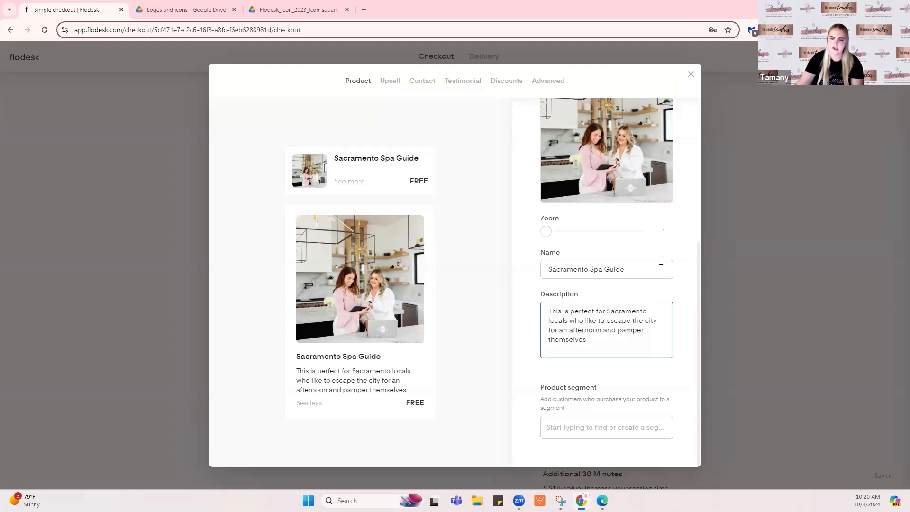
click(601, 428)
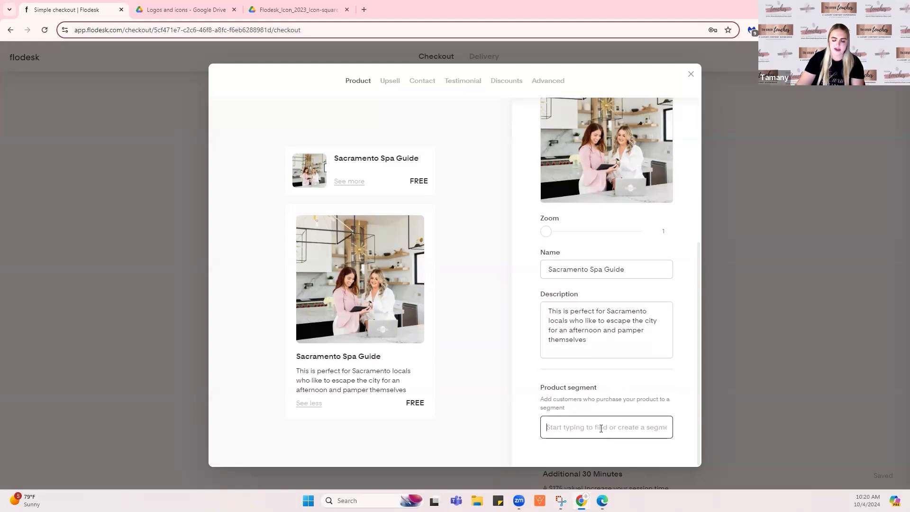
click(686, 409)
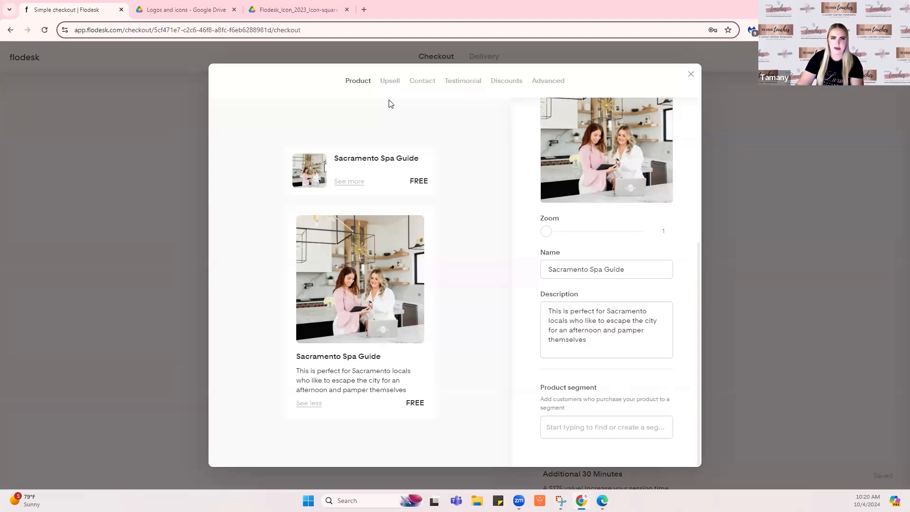
Upload a photo of a woman in a car as the upsell image
click(390, 83)
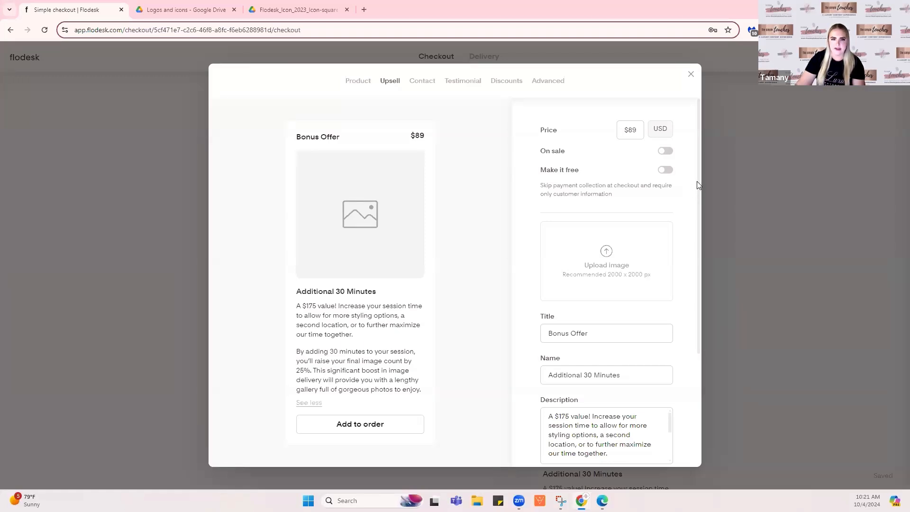
click(638, 131)
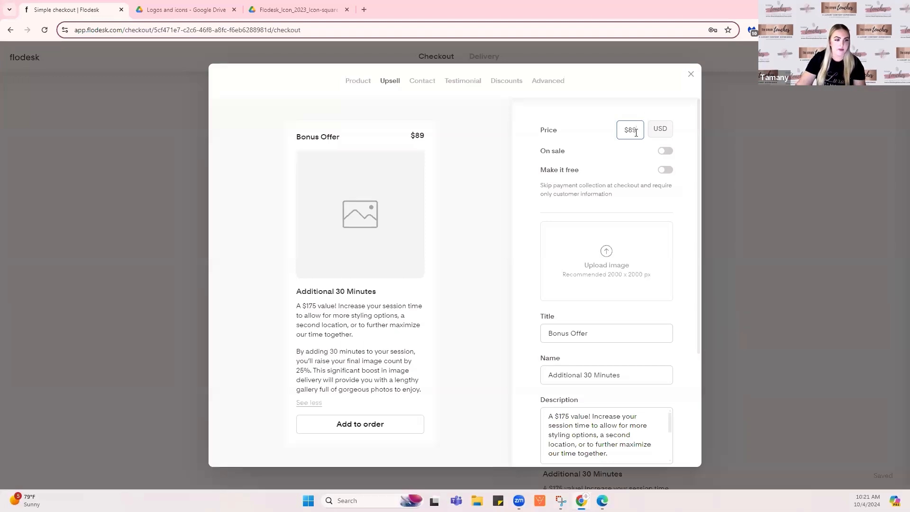
click(605, 253)
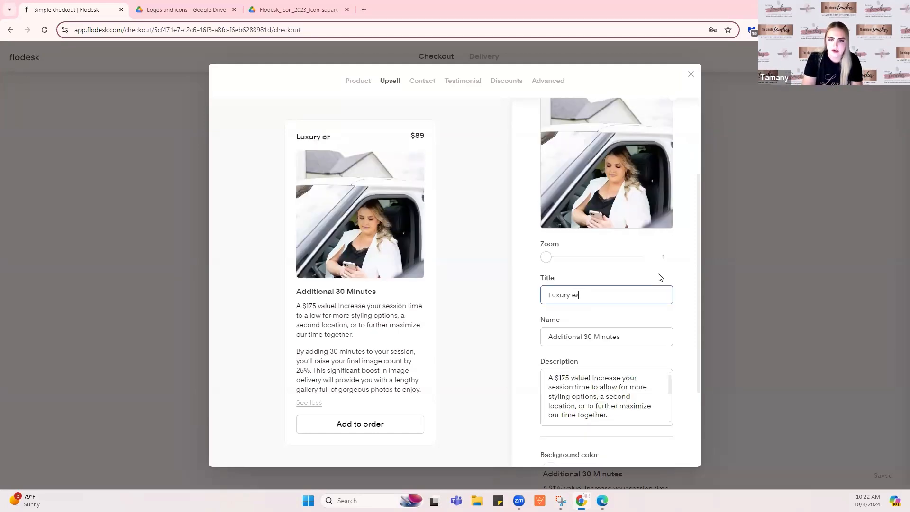
Title the upsell 'Luxury Service Cheat Sheet' and name it 'For Sacramento, CA', keeping $89
text(Ser)
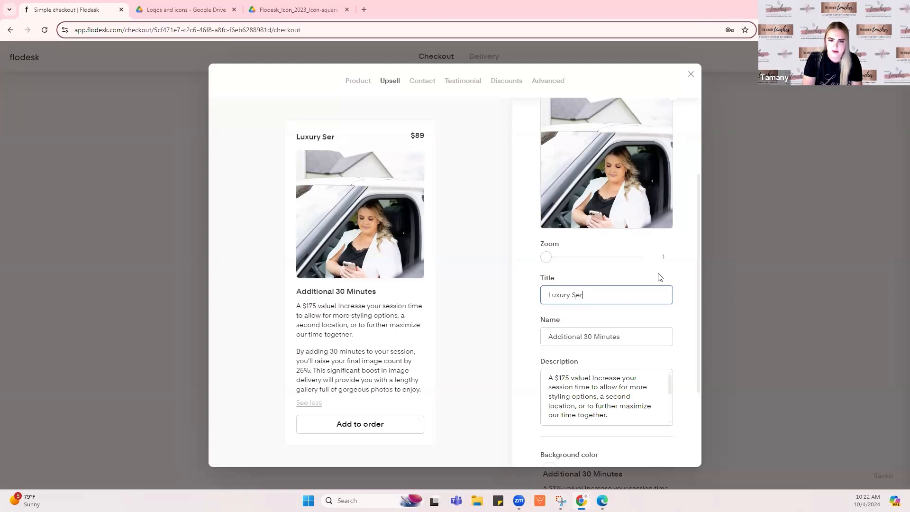
text(vice)
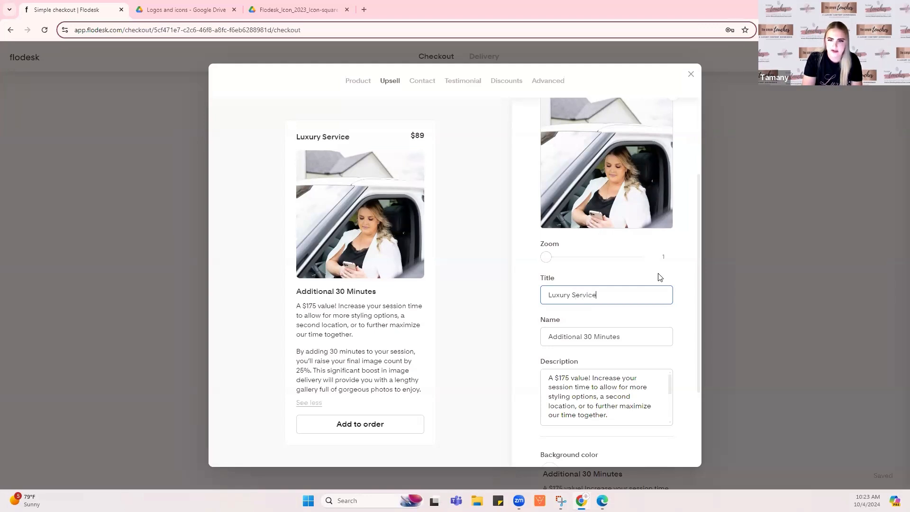
text( Cheat Sheet)
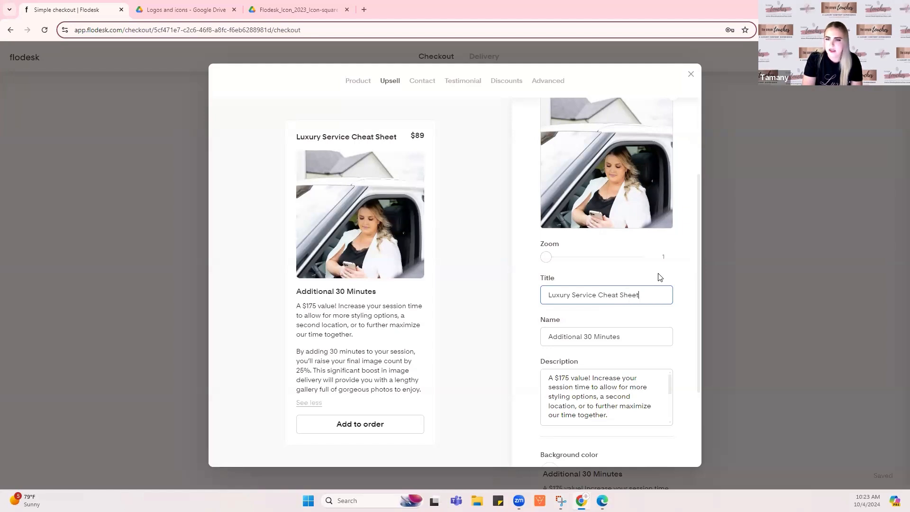
click(616, 335)
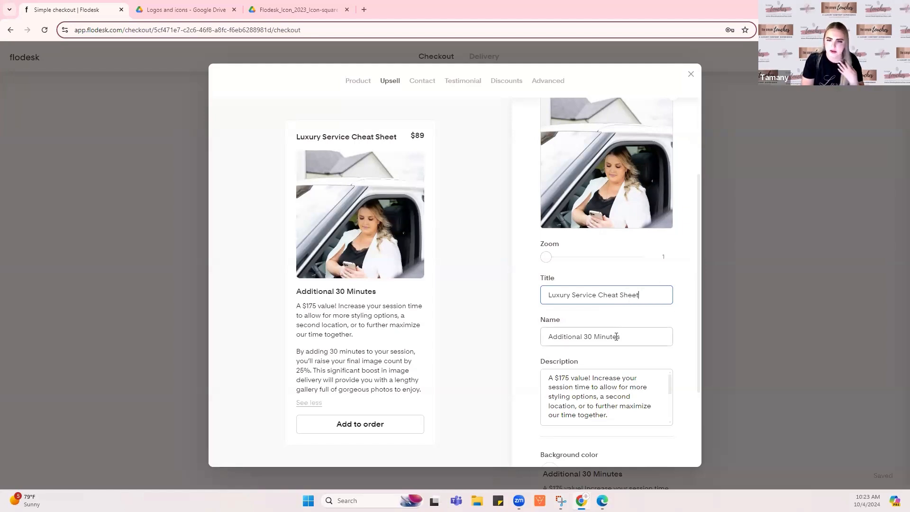
key(ctrl+a)
text(For Sacram)
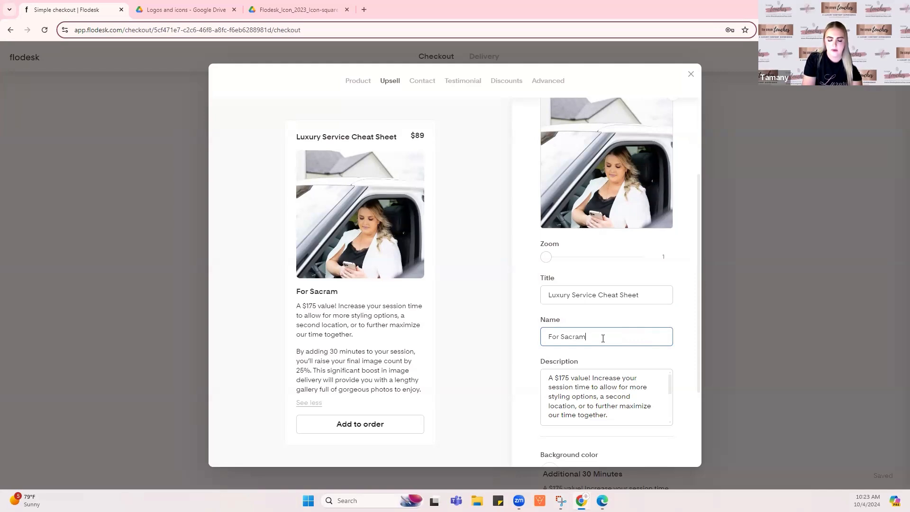
text(ento, CA)
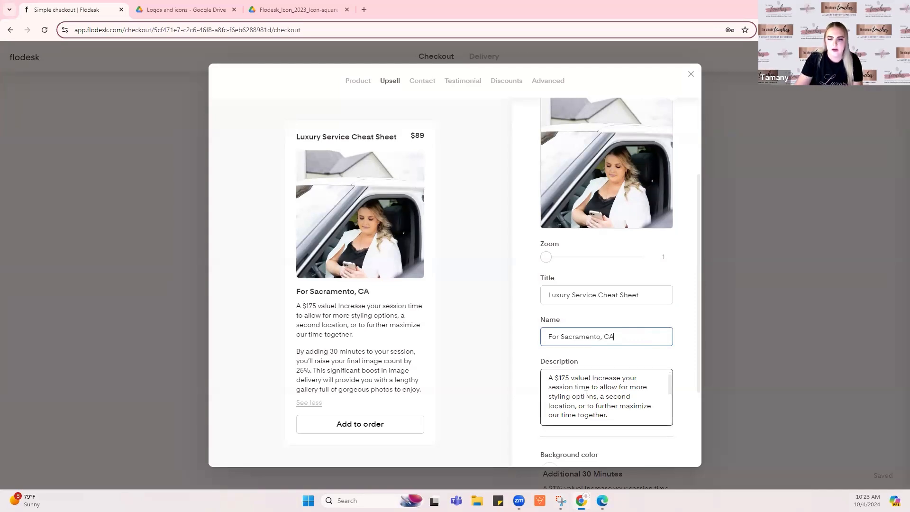
scroll(603, 374, down, 5)
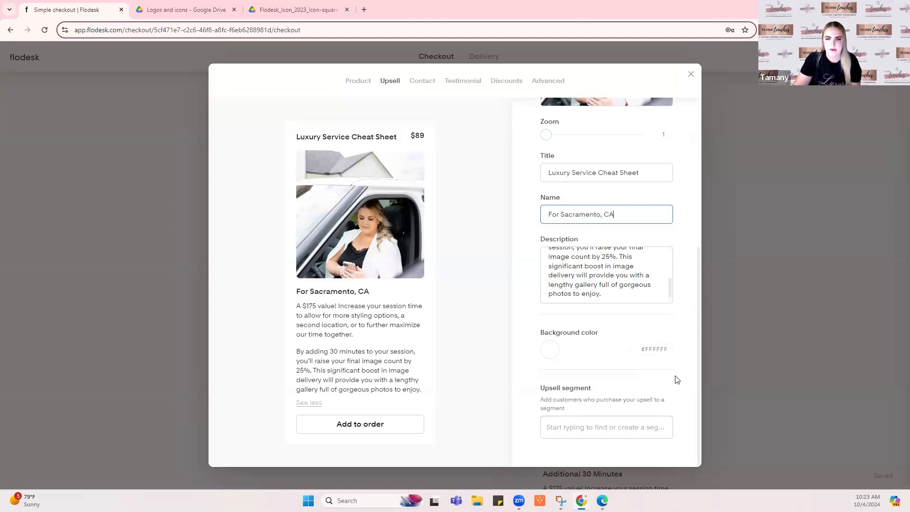
scroll(675, 377, up, 5)
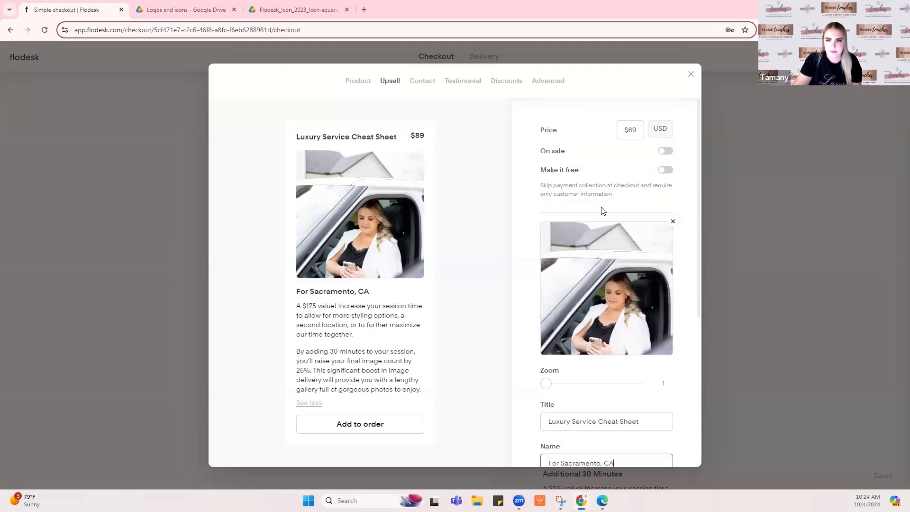
click(639, 124)
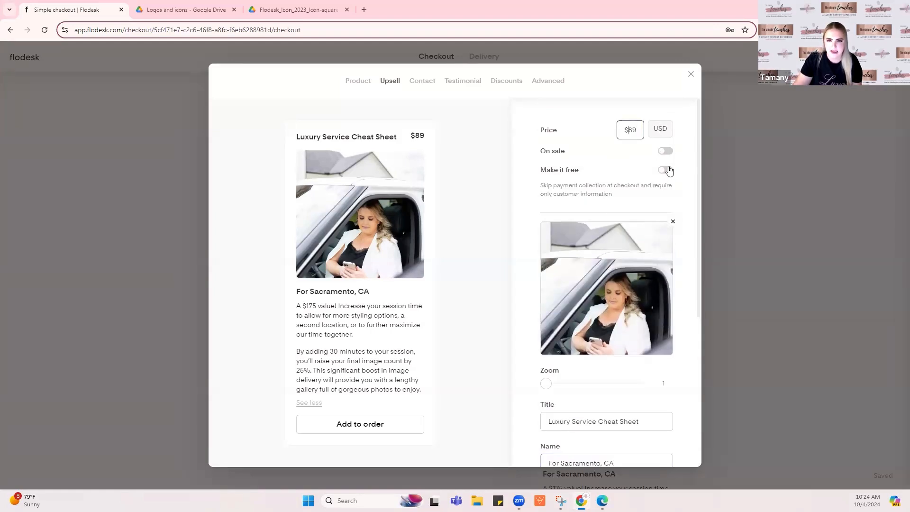
Review the checkout's Contact, Testimonial and Discounts settings
click(426, 82)
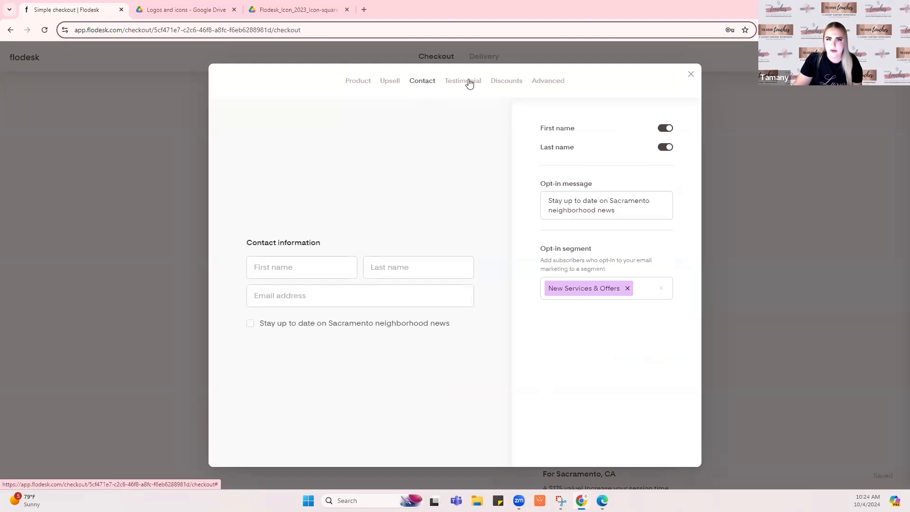
click(469, 82)
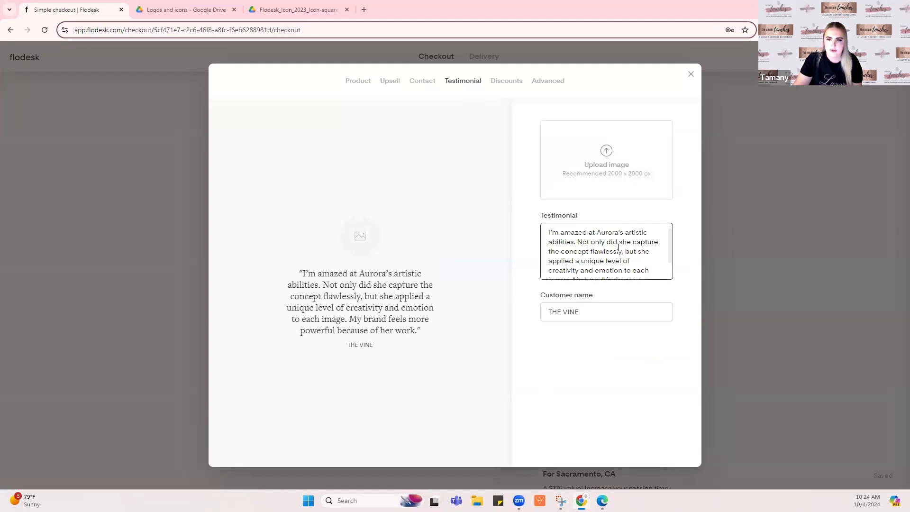
scroll(618, 247, down, 1)
scroll(618, 243, up, 1)
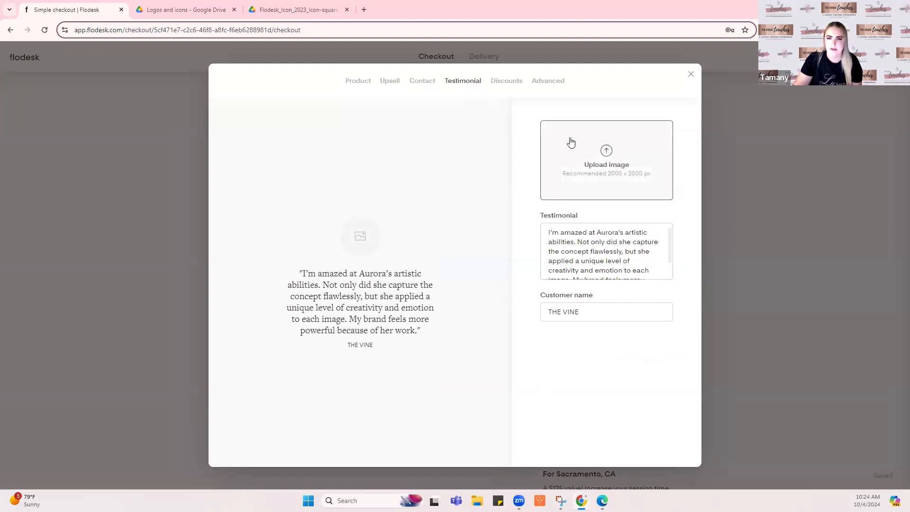
click(505, 83)
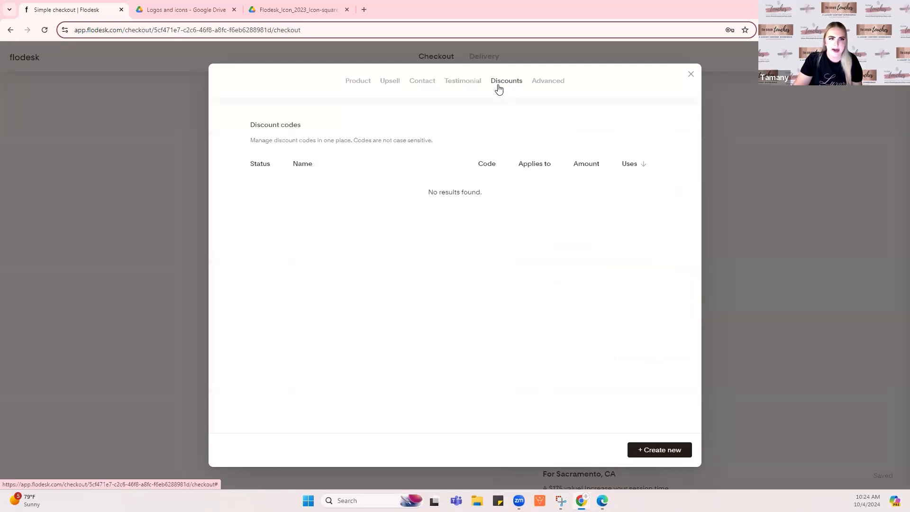
In Advanced settings, change the checkout link ending to 'freebie', save, and close the settings
click(545, 84)
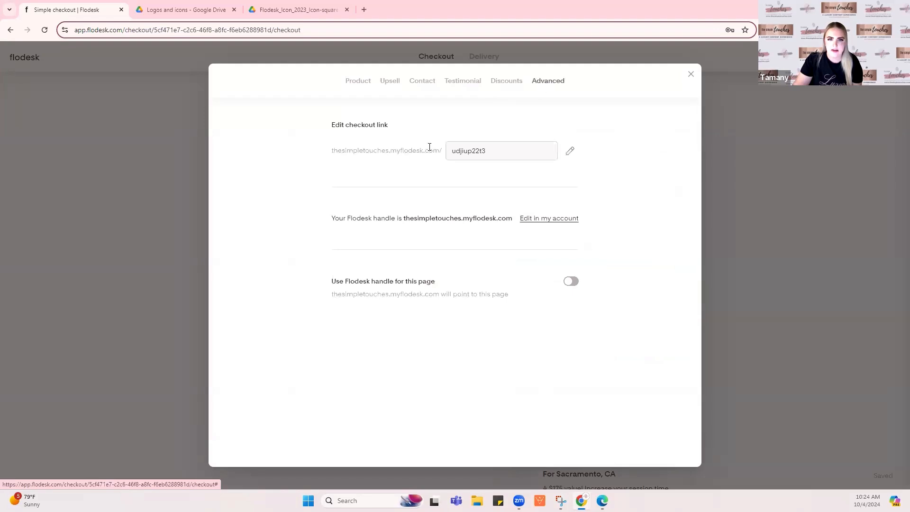
click(571, 152)
drag(427, 152, 317, 151)
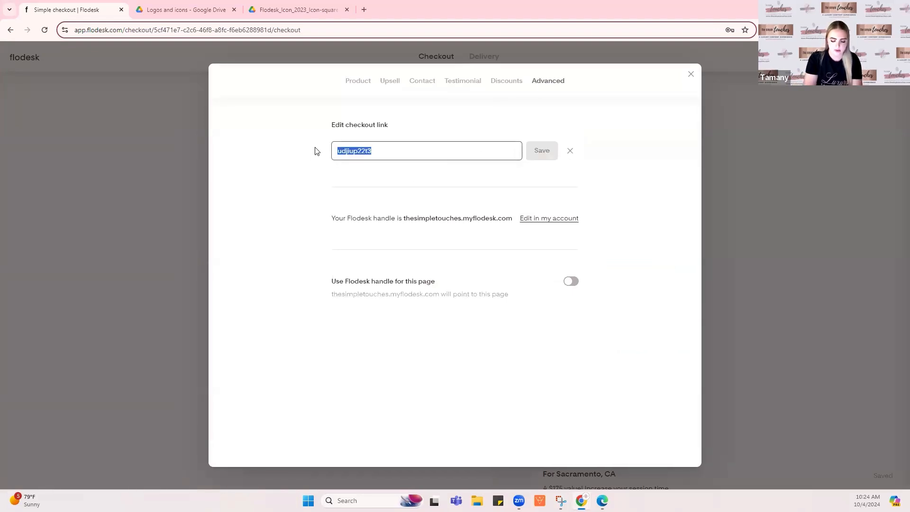
click(316, 150)
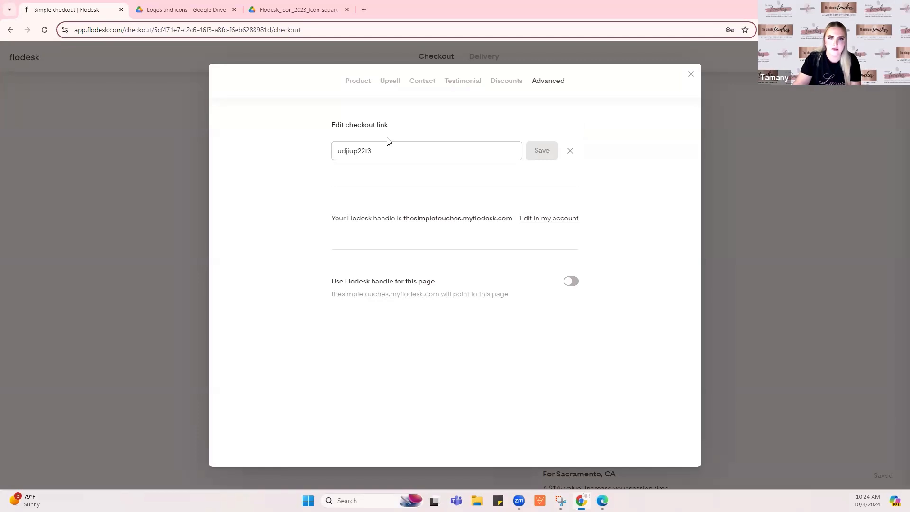
double_click(356, 148)
text(fieebie)
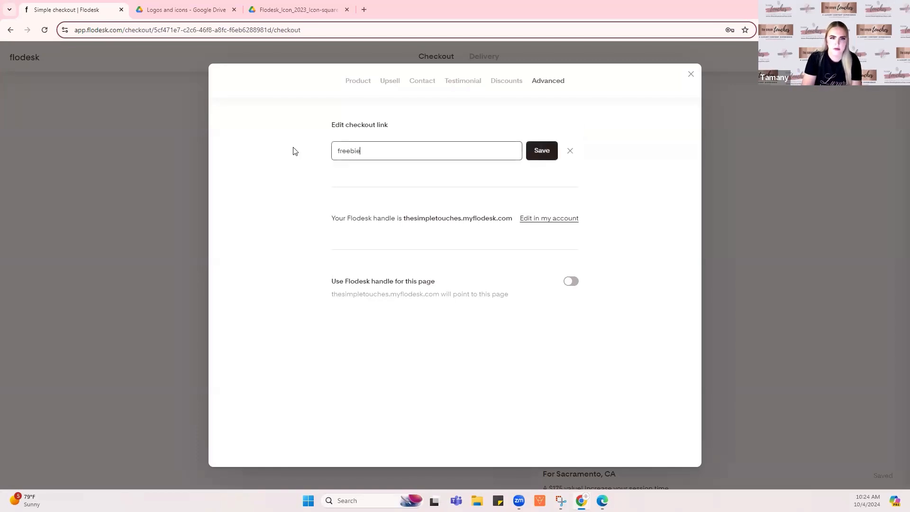
click(550, 153)
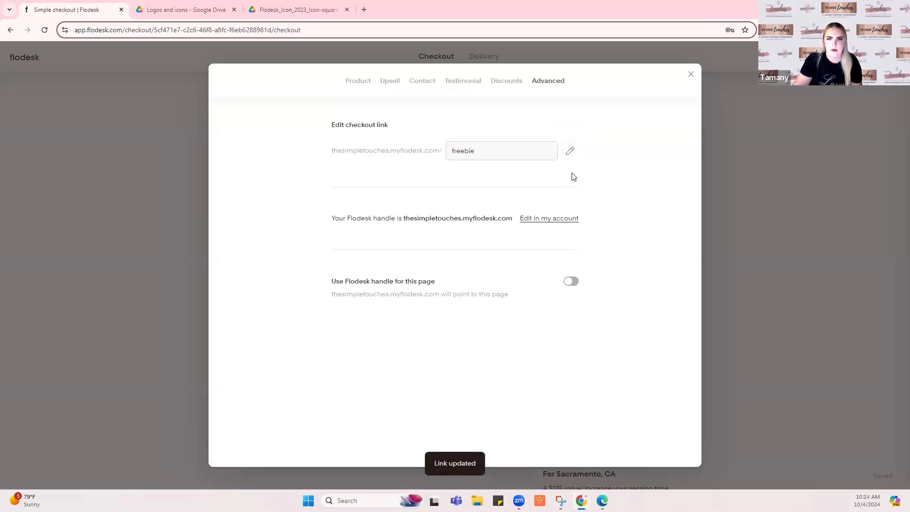
click(855, 235)
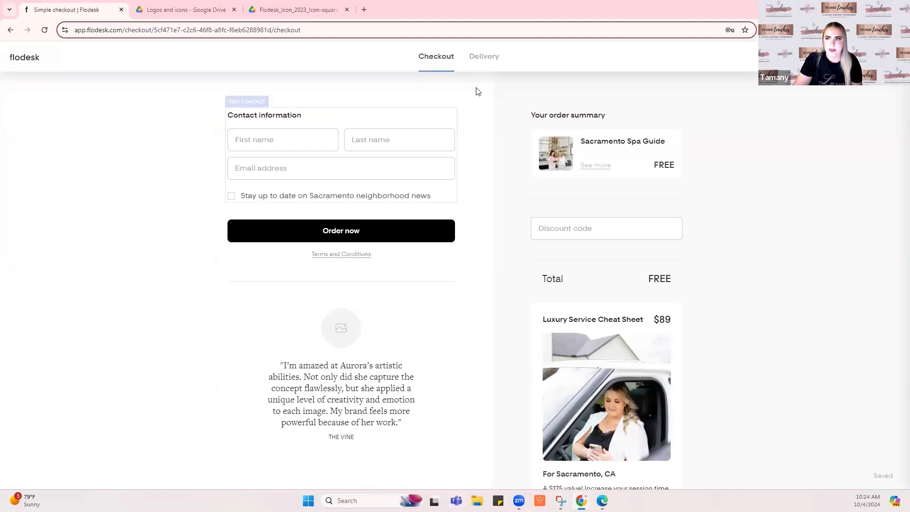
On the Delivery thank-you page, open the Schedule Your Call button's link settings
click(490, 63)
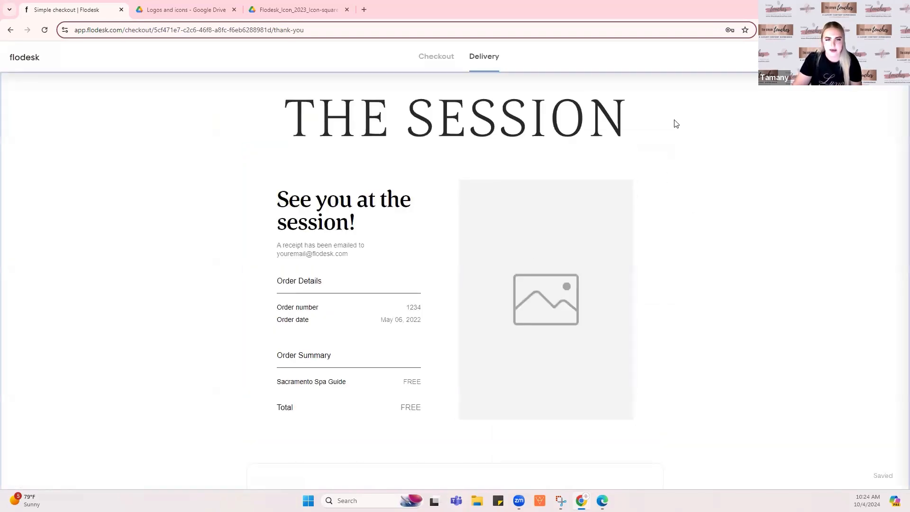
click(563, 268)
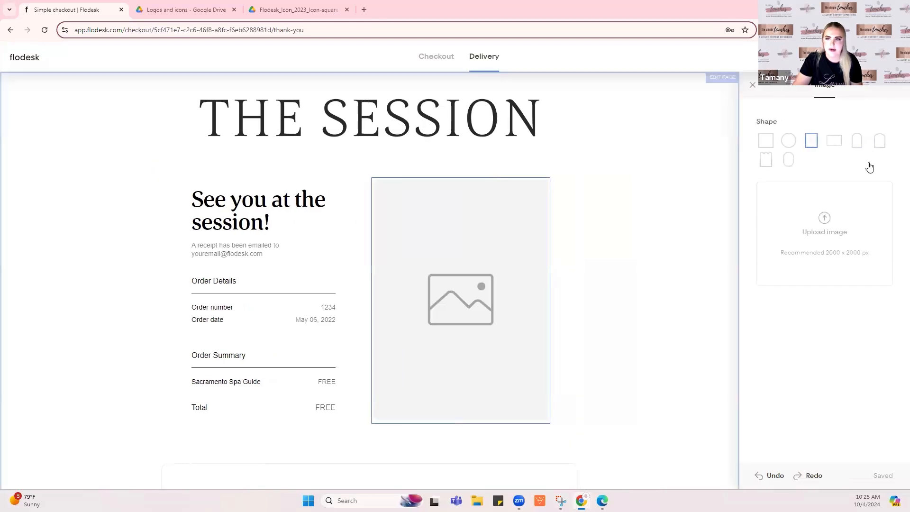
scroll(619, 224, down, 8)
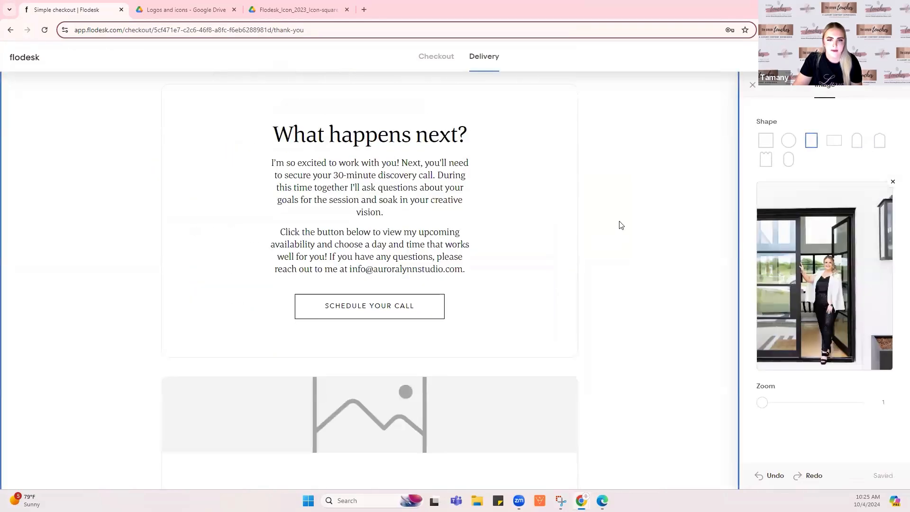
click(403, 397)
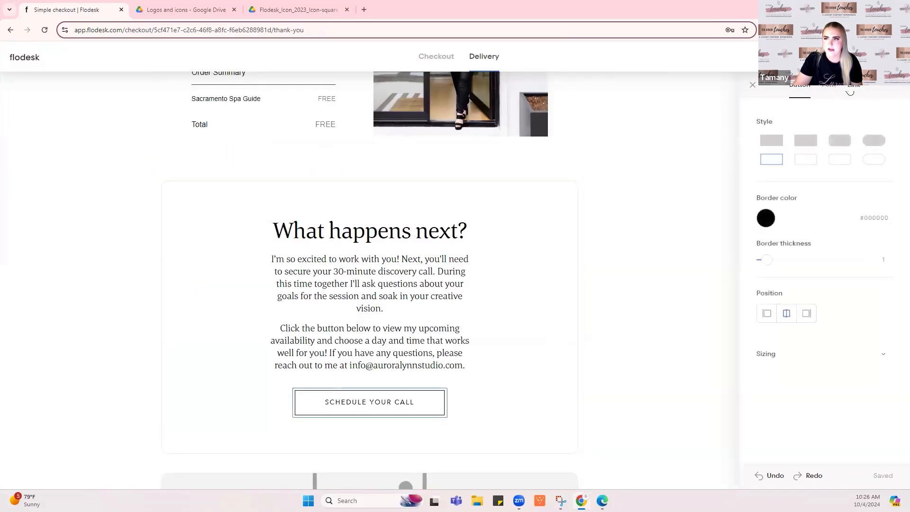
click(849, 90)
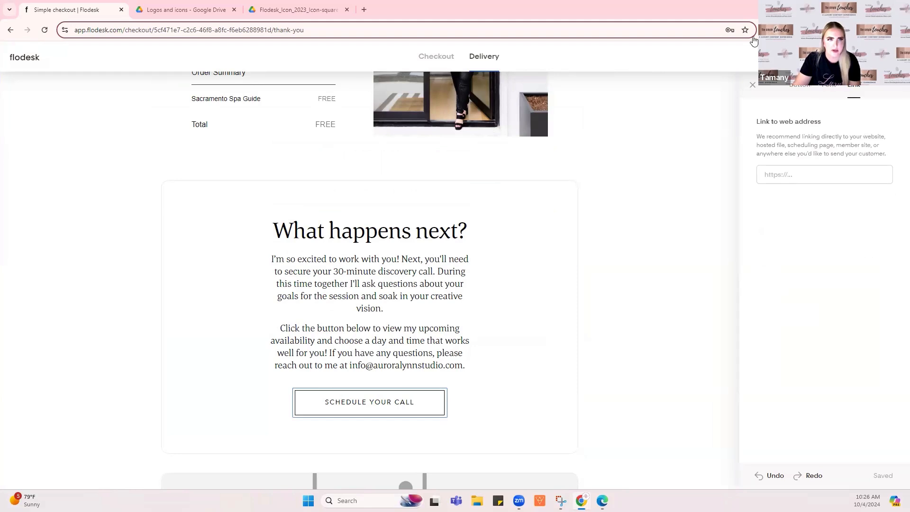
Copy the first icon's Google Drive share link and paste it as the button's web address
click(187, 9)
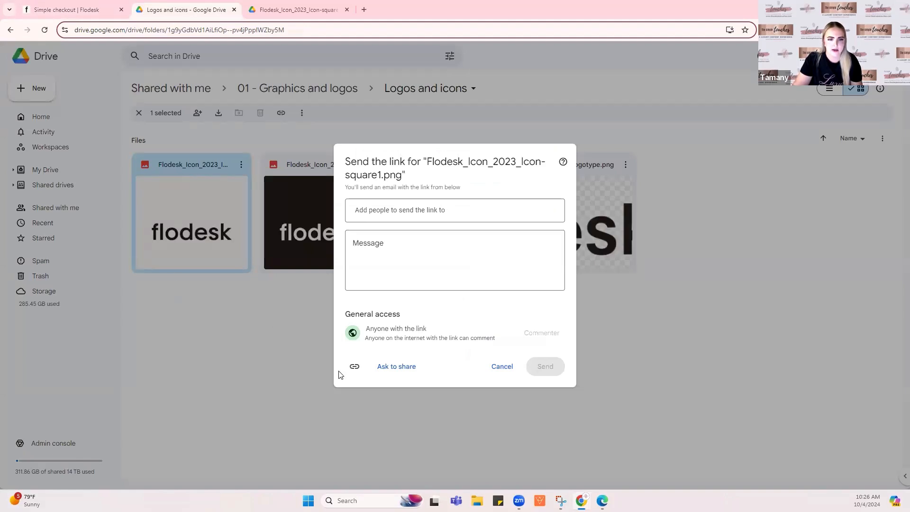
click(354, 366)
click(92, 15)
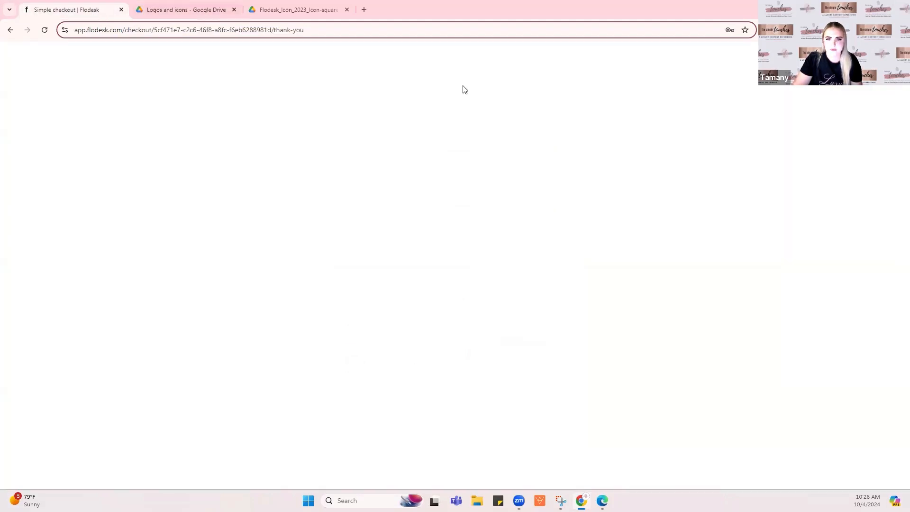
click(803, 179)
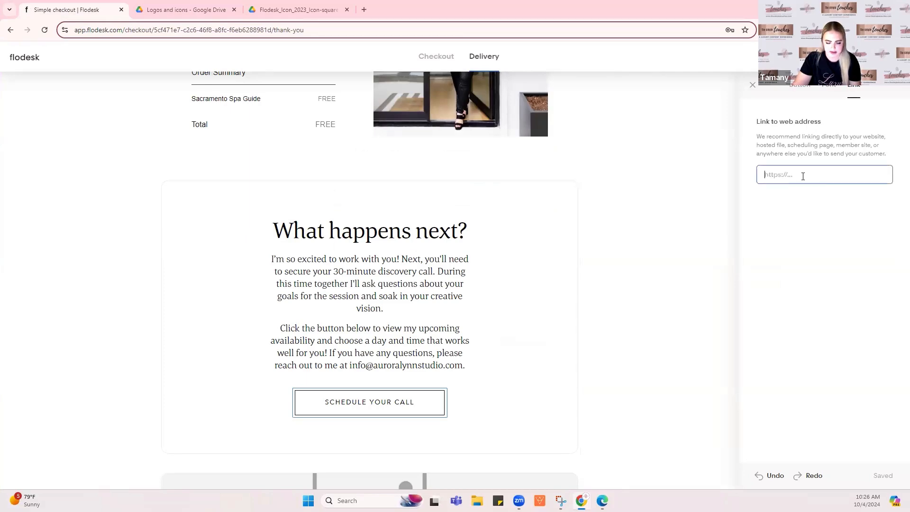
key(ctrl+v)
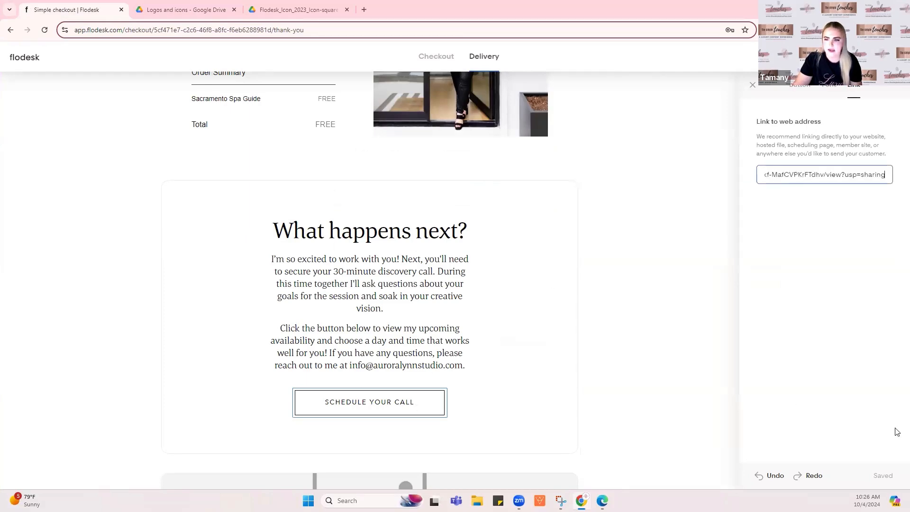
click(611, 226)
Open the GET THE GUIDE button's file download link settings
scroll(599, 225, down, 8)
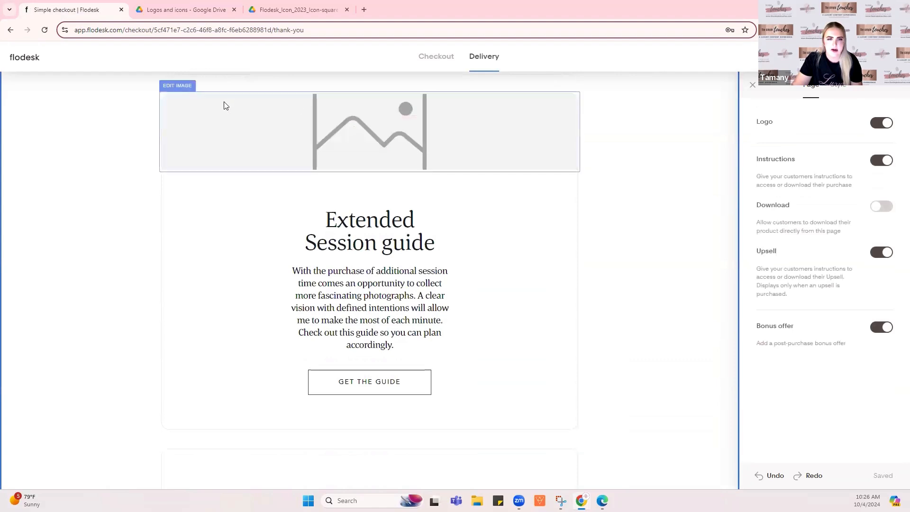
click(417, 384)
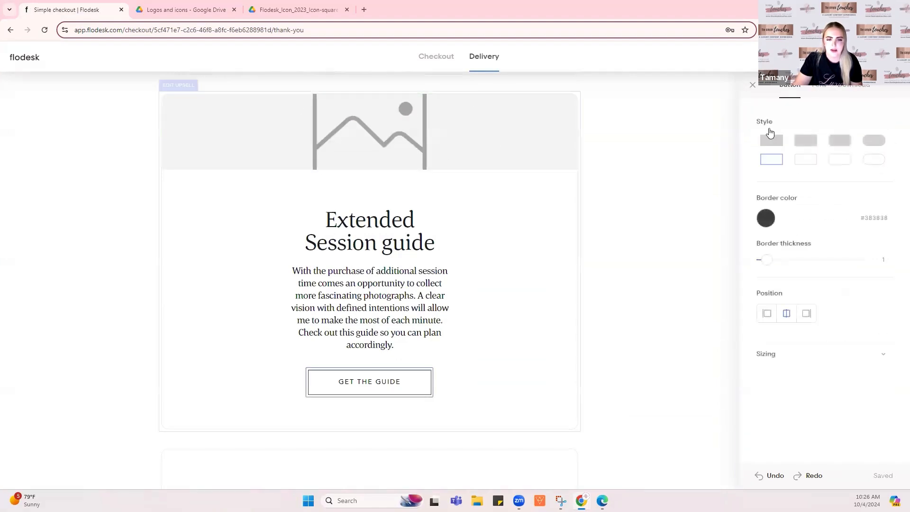
click(853, 85)
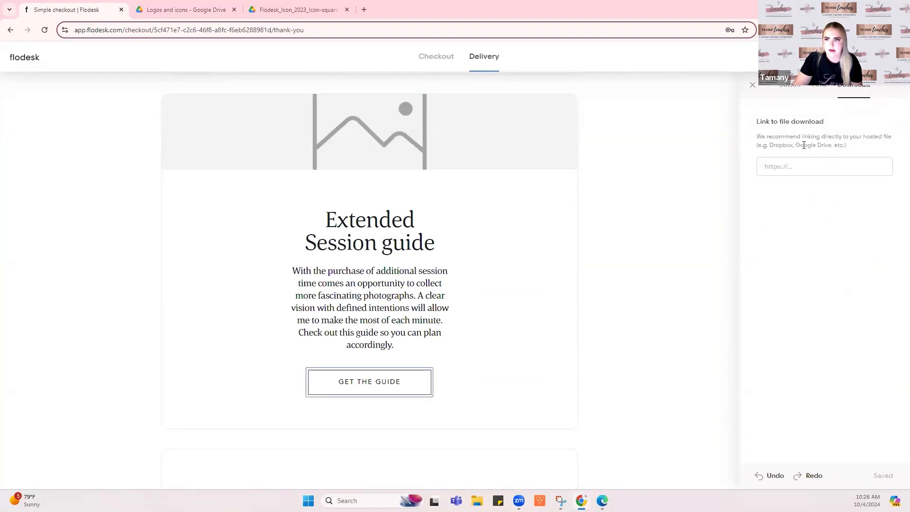
click(766, 167)
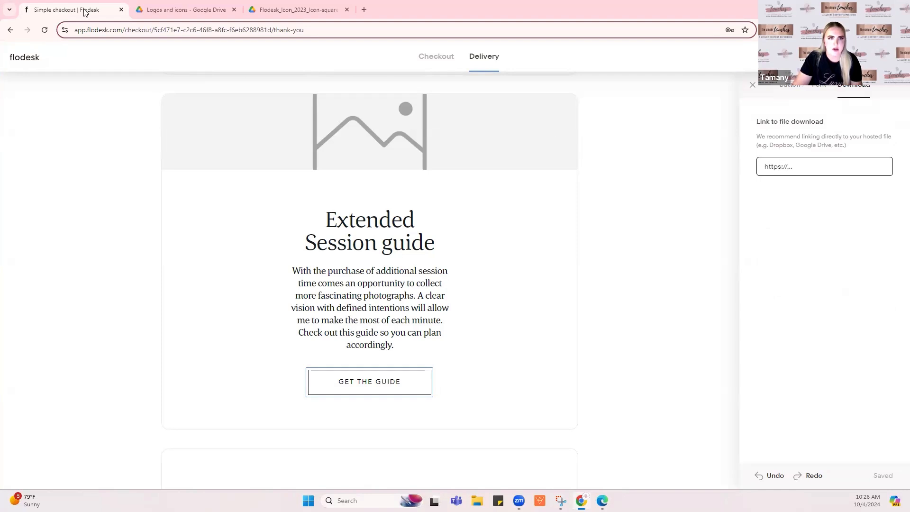
Copy the Flodesk_Icon_2023_Icon-square2.png share link from Drive and paste it as the download link
click(204, 12)
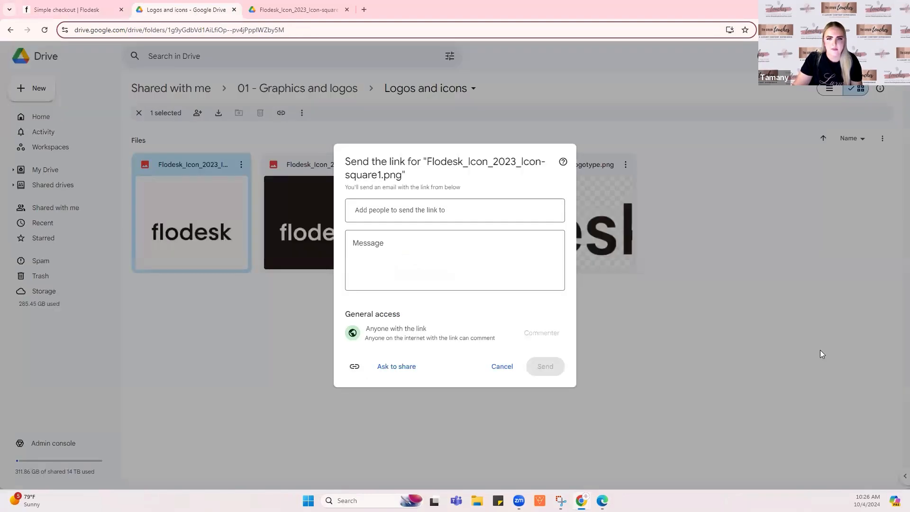
click(722, 321)
double_click(347, 203)
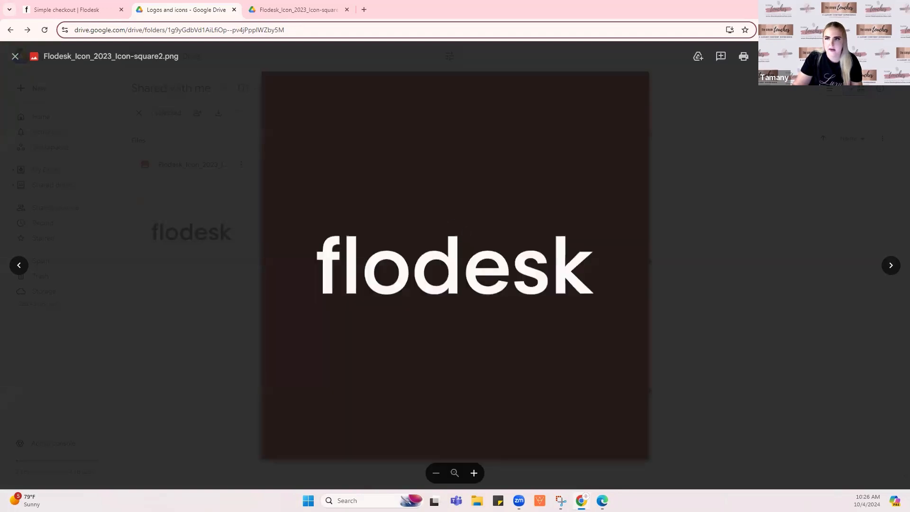
click(836, 57)
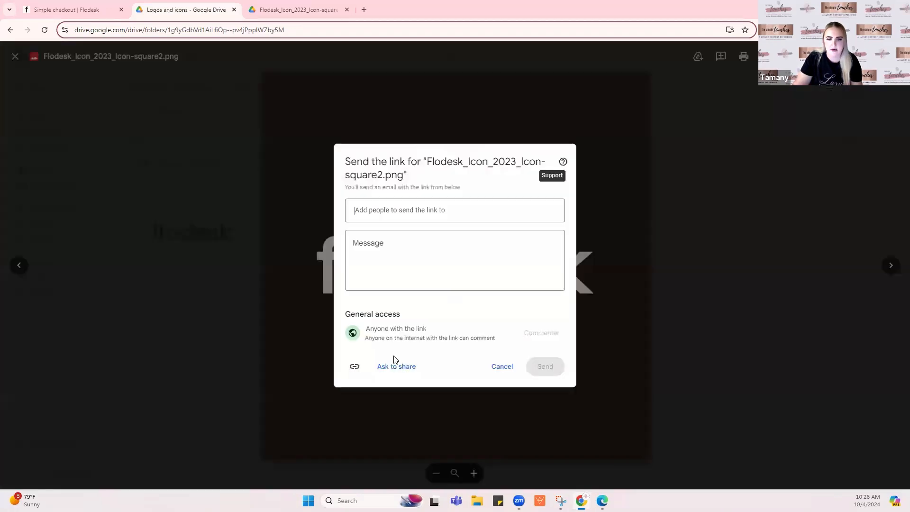
click(354, 368)
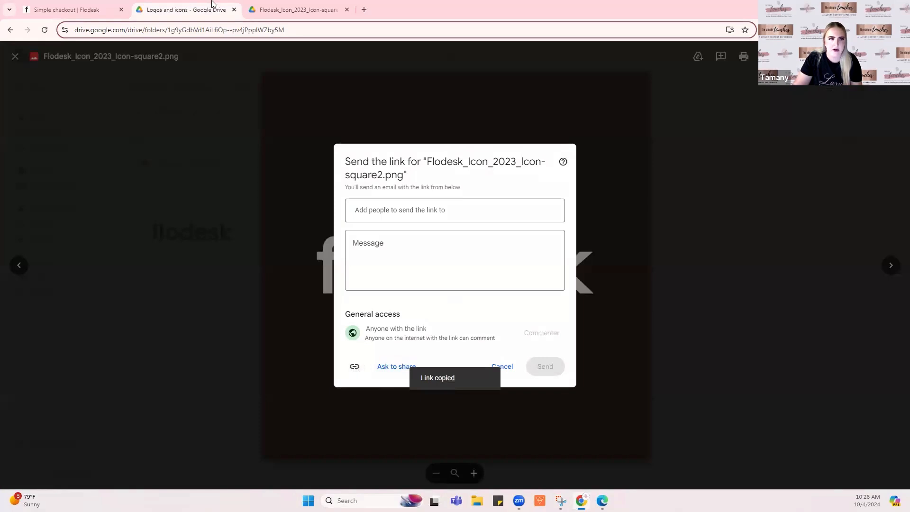
key(ctrl+Page_Up)
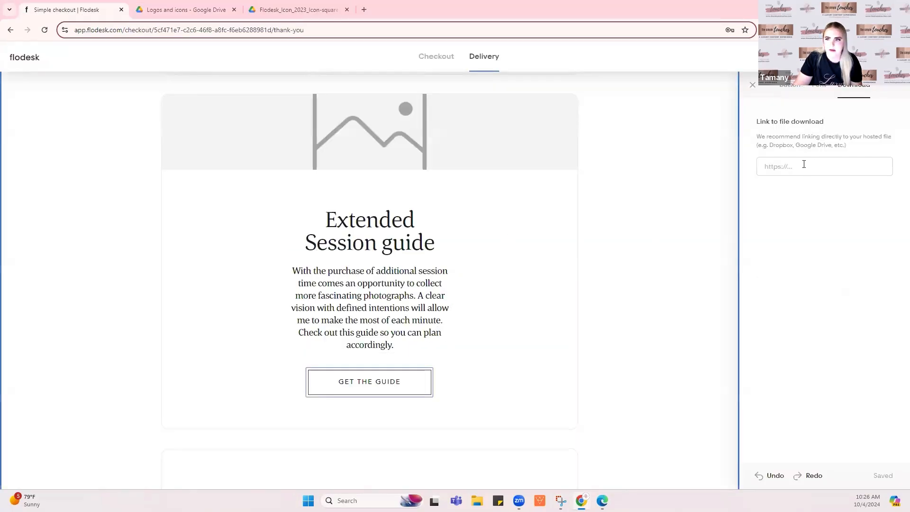
click(802, 166)
key(ctrl+v)
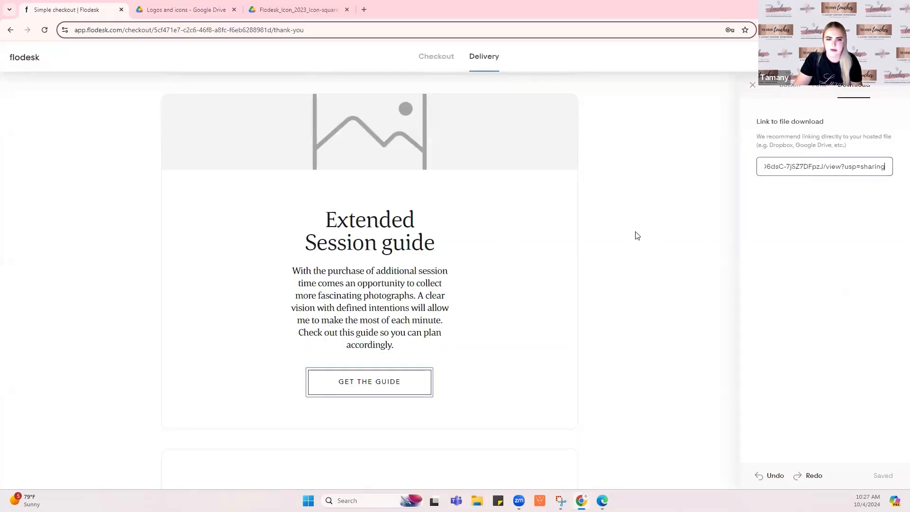
click(637, 235)
scroll(637, 227, down, 8)
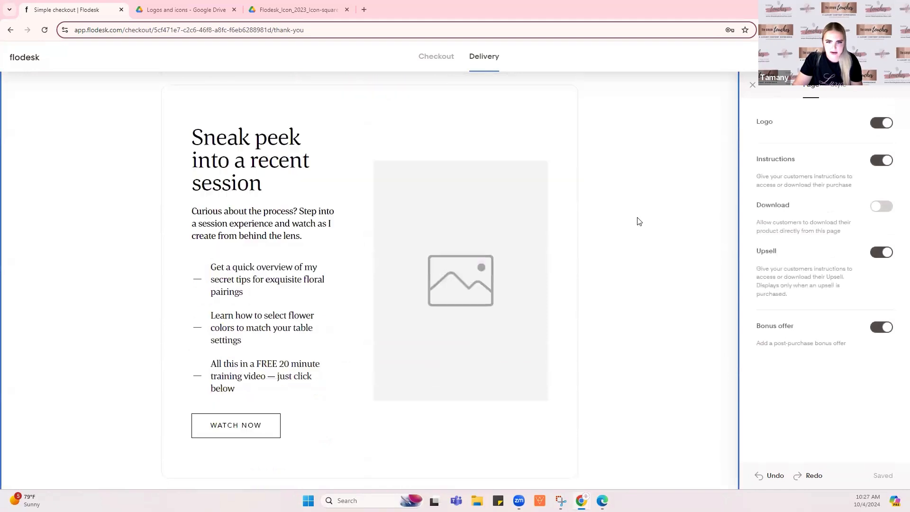
Switch off the Bonus offer and Upsell sections on the Delivery page
click(488, 121)
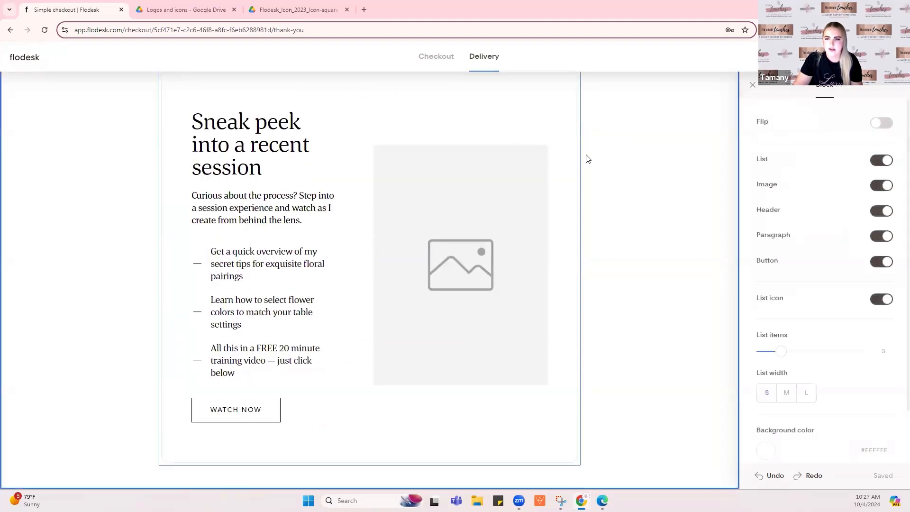
click(598, 149)
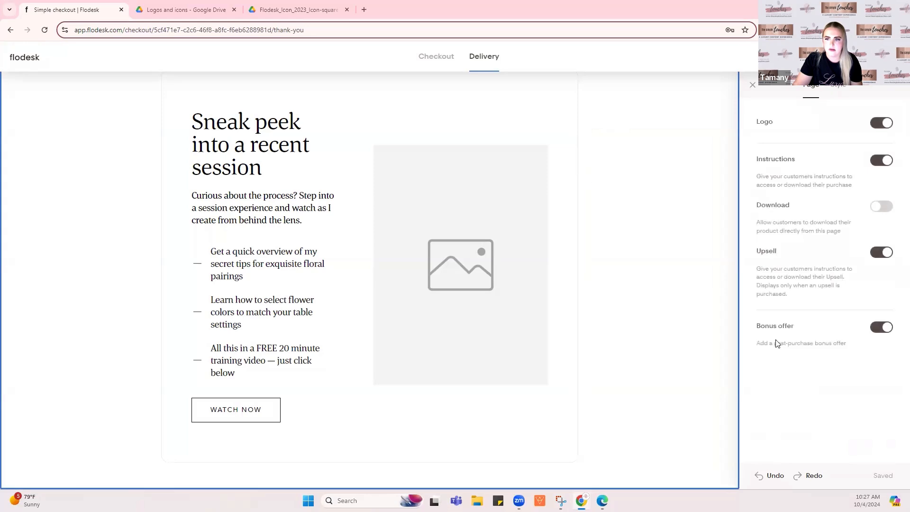
click(887, 328)
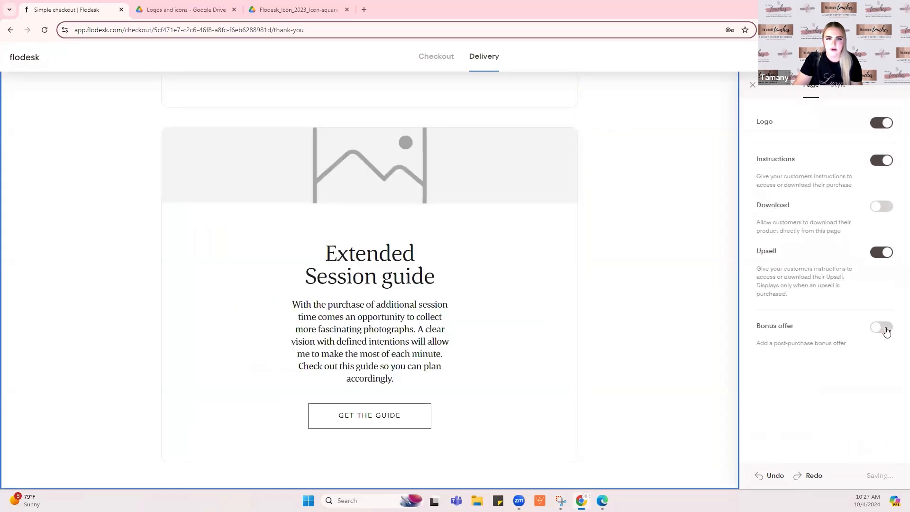
click(882, 331)
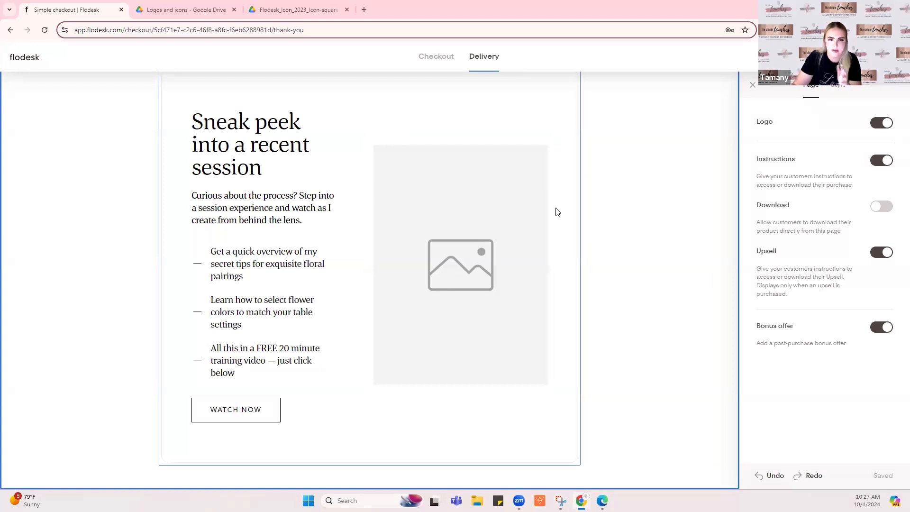
click(885, 329)
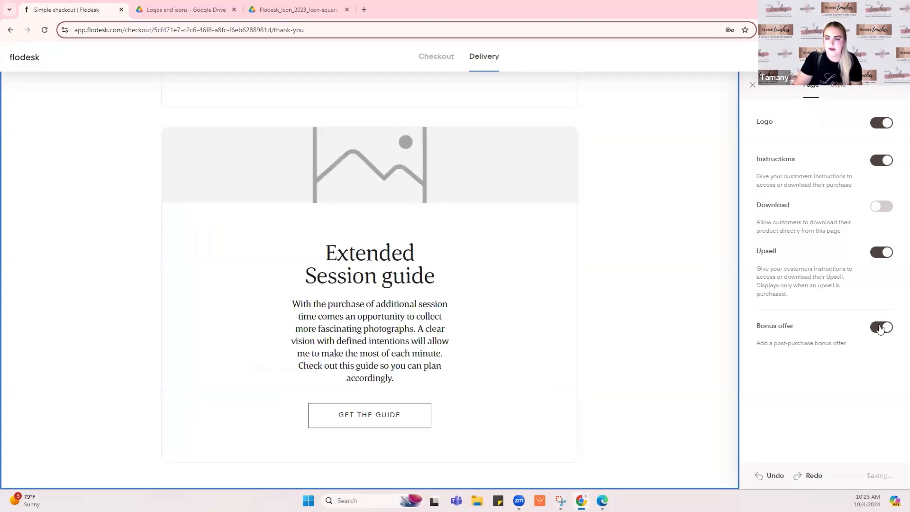
click(879, 258)
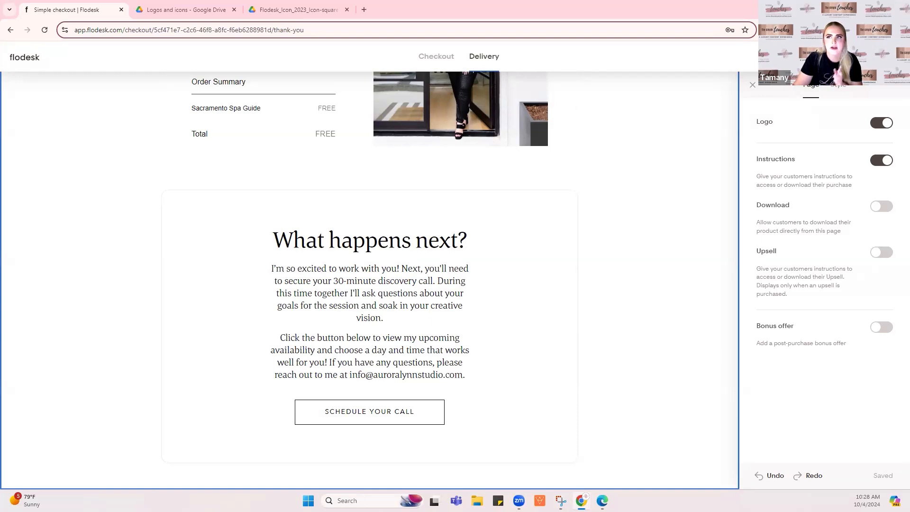
Go back to My checkouts via the Flodesk logo, then open Workflows
click(21, 59)
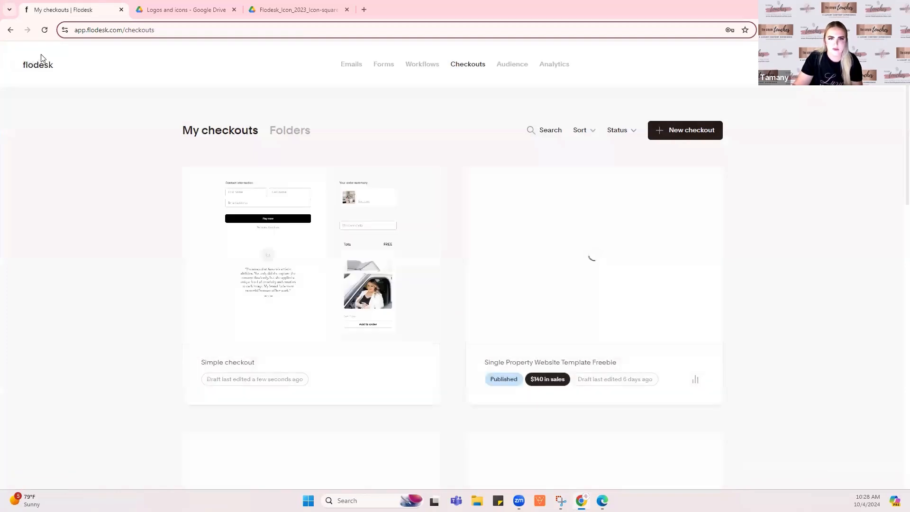
click(423, 66)
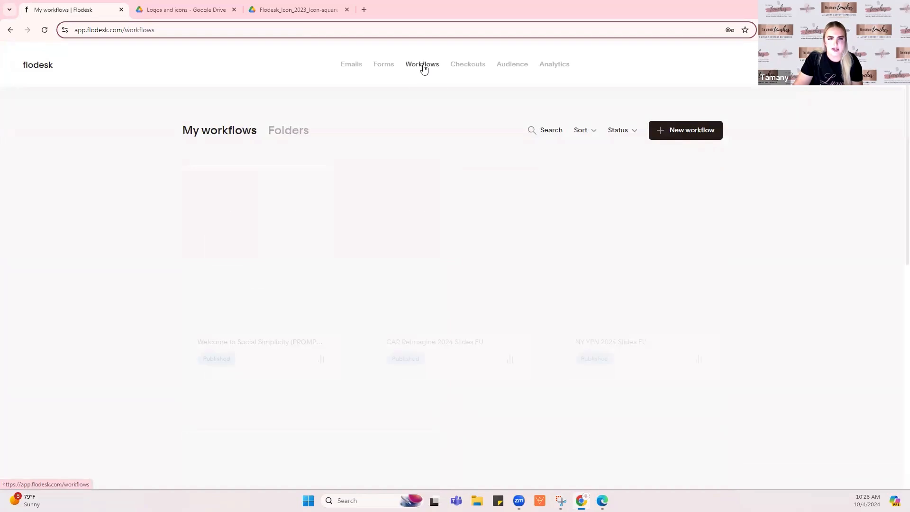